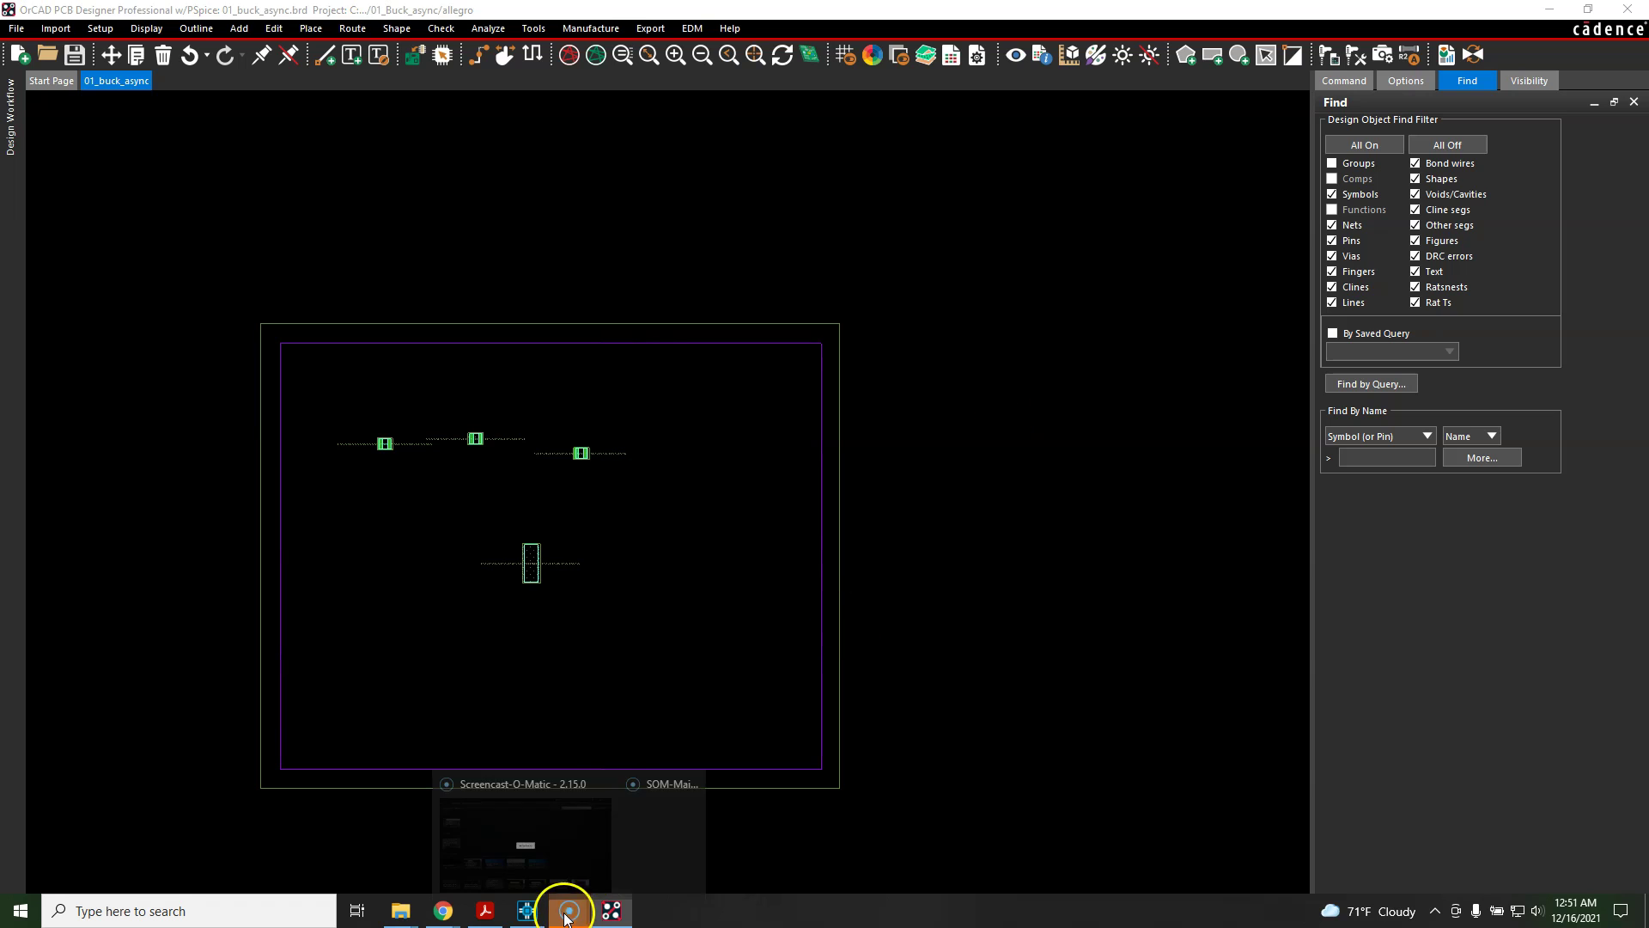
Bring the File Explorer window showing the 01_Buck_async folder to the front
left_click(653, 840)
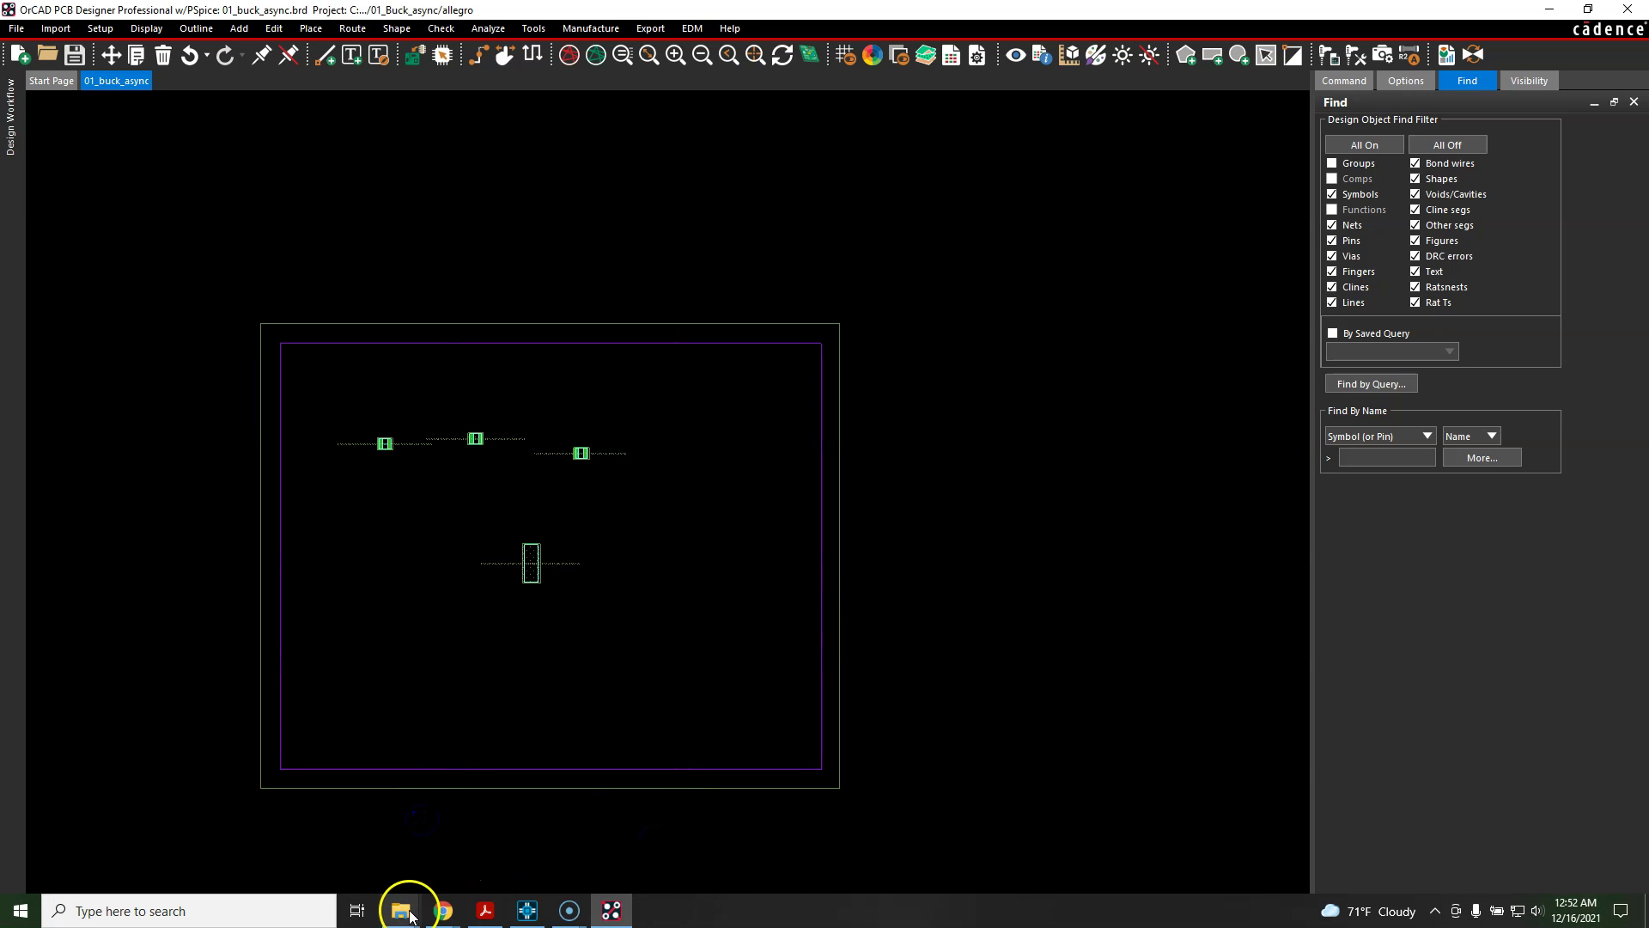
mouse_move(400, 911)
left_click(544, 828)
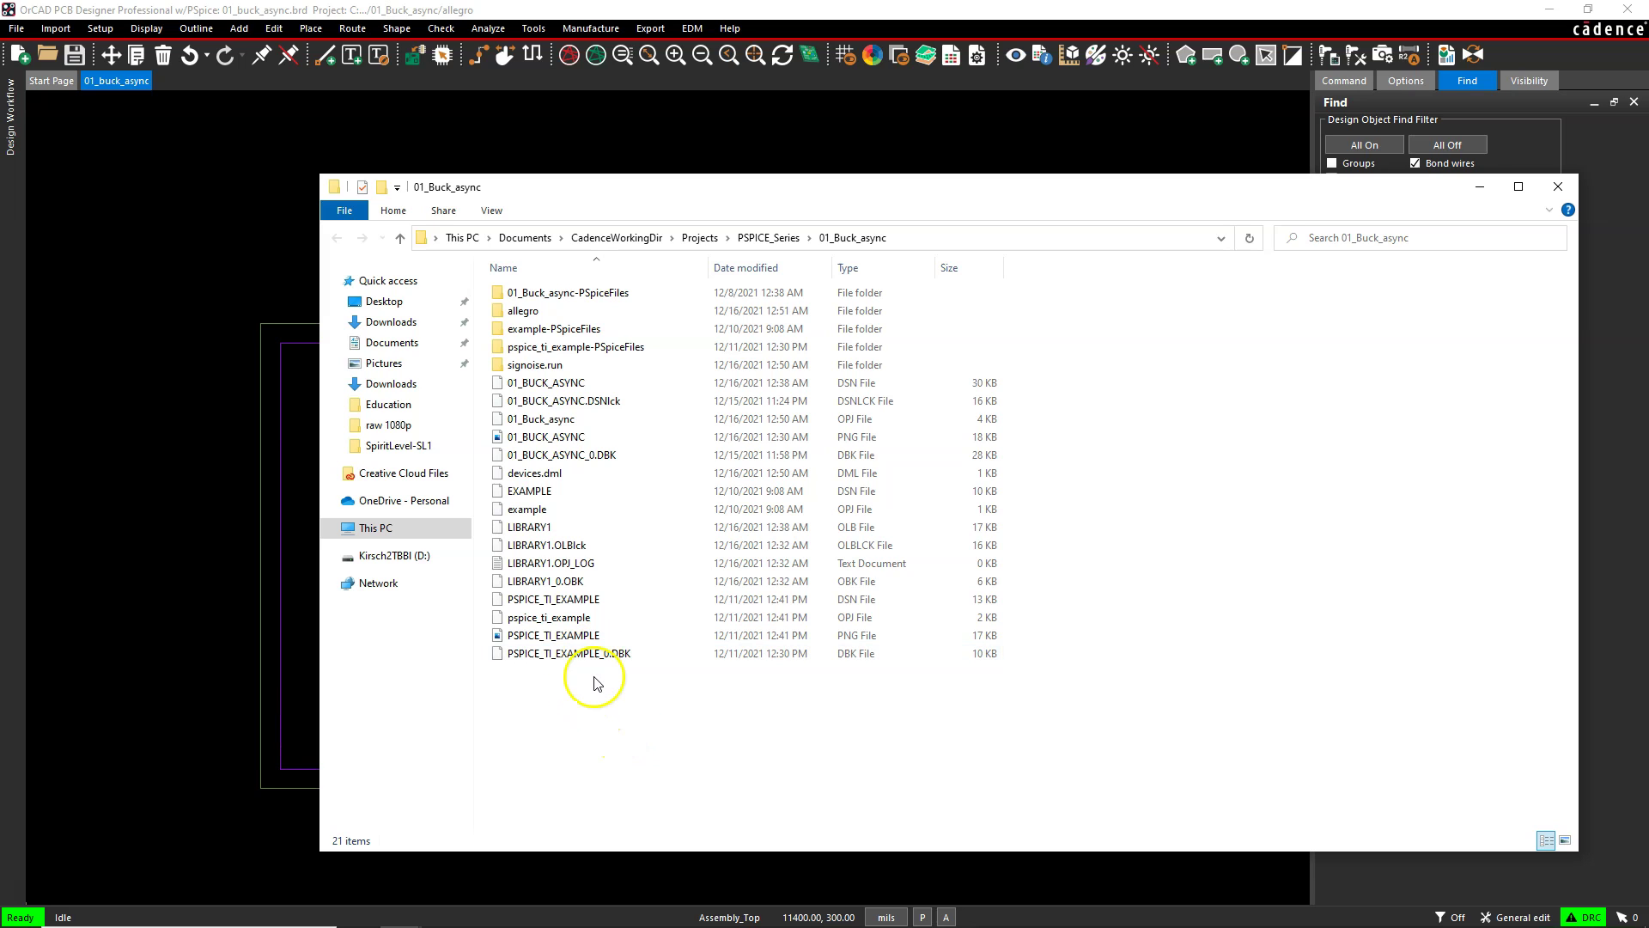
left_click(773, 239)
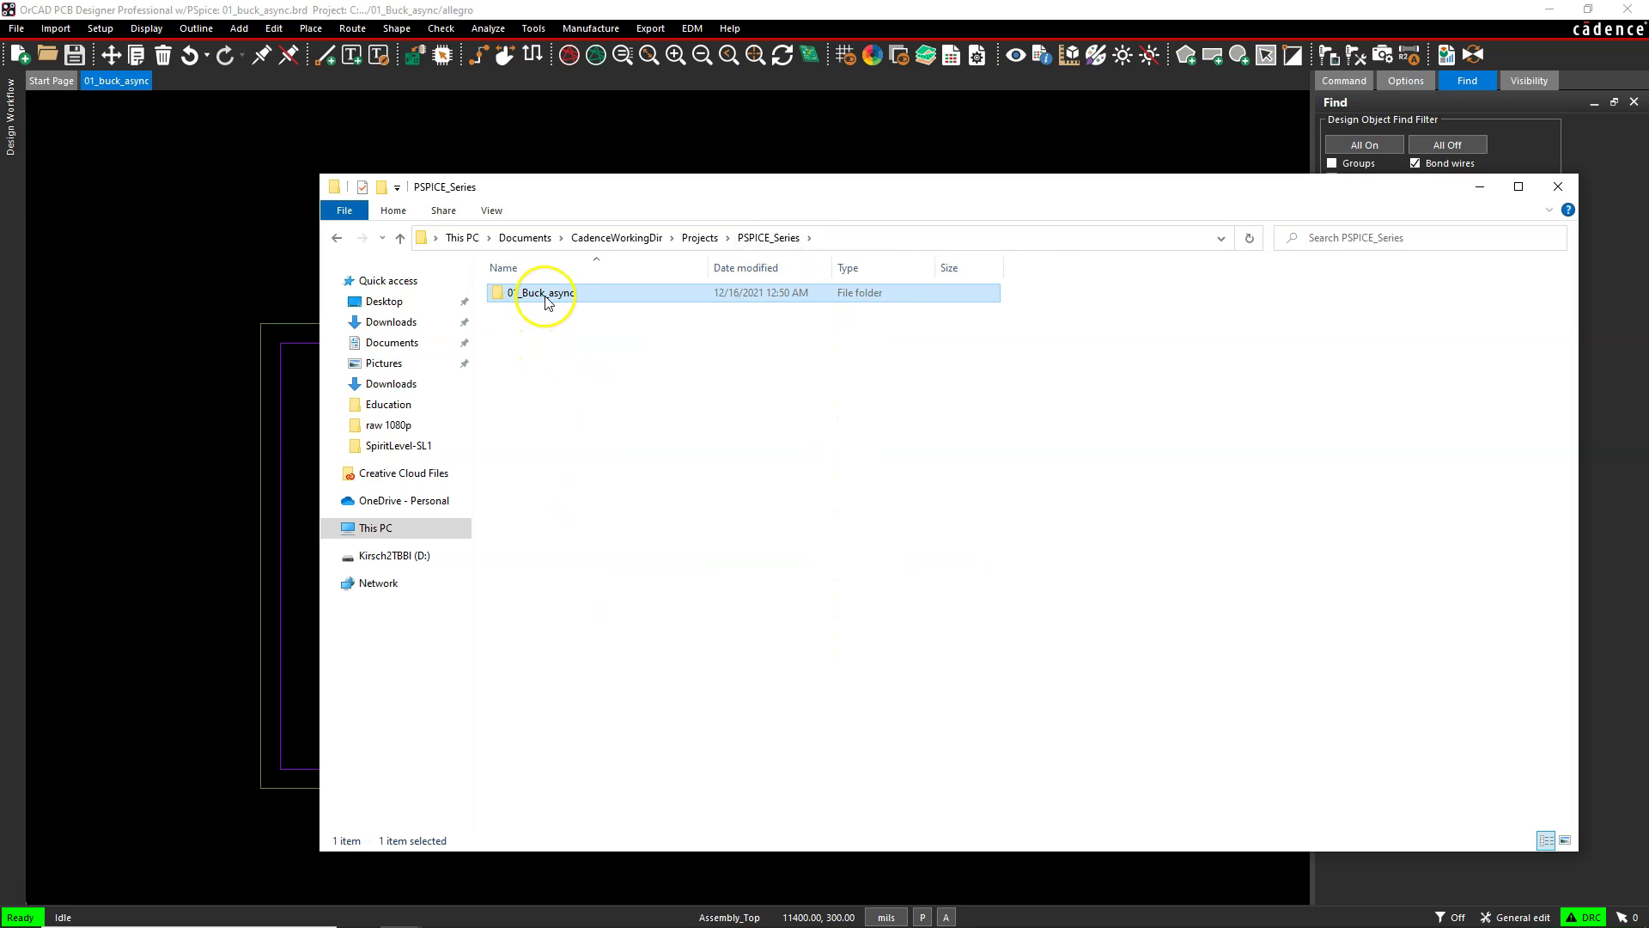
double_click(552, 294)
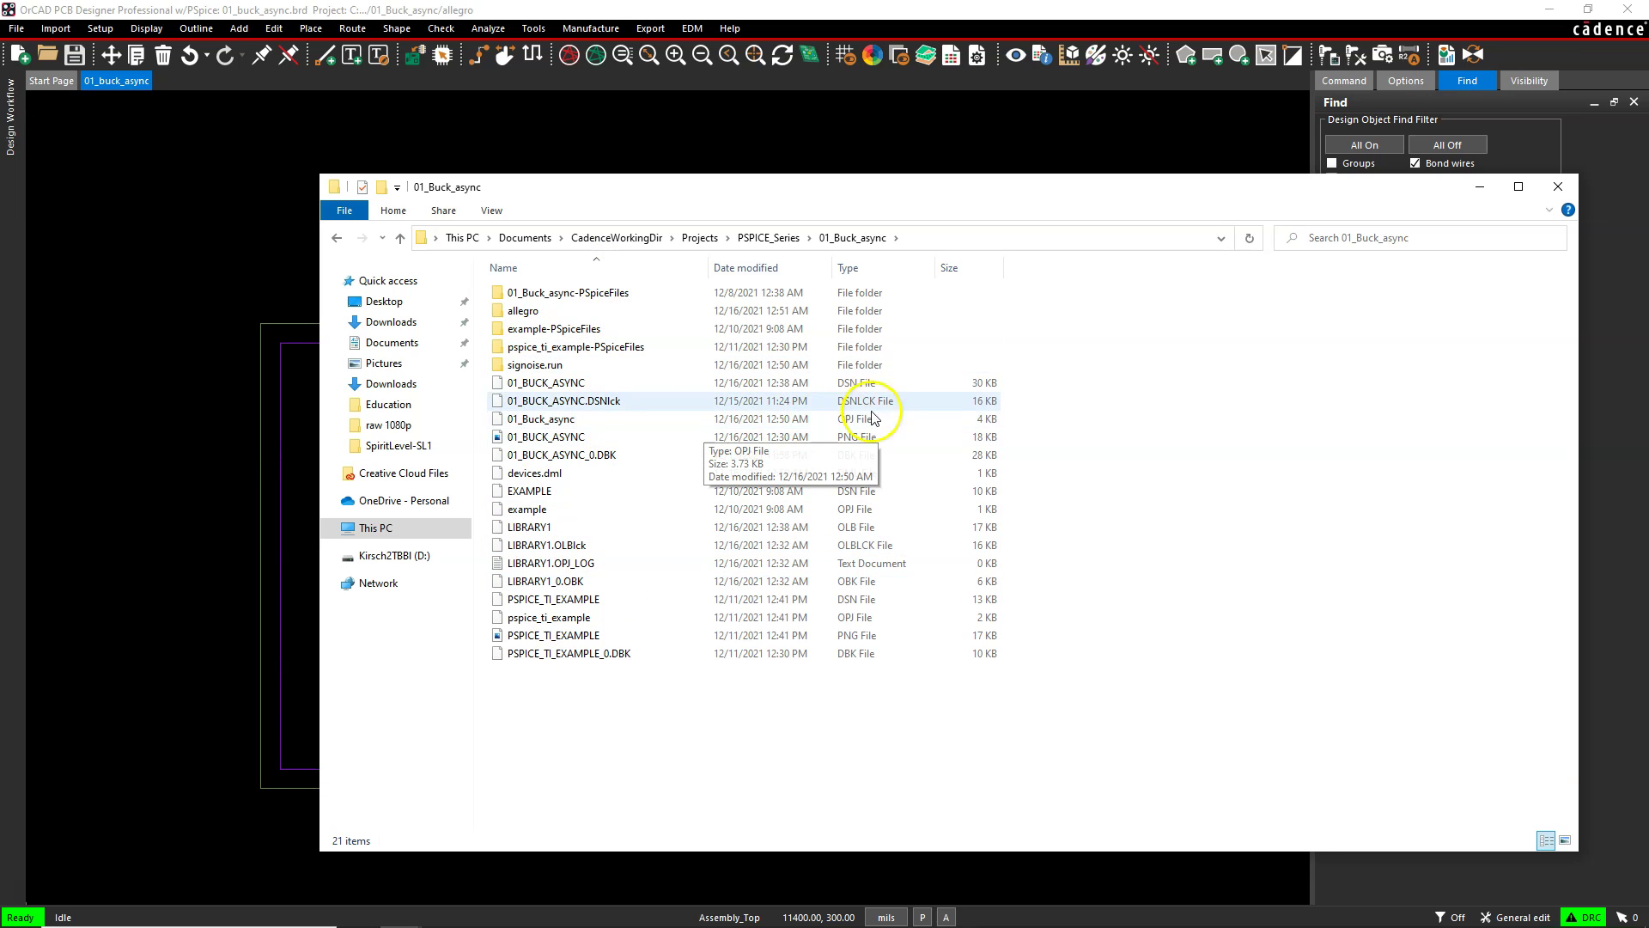
left_click(835, 384)
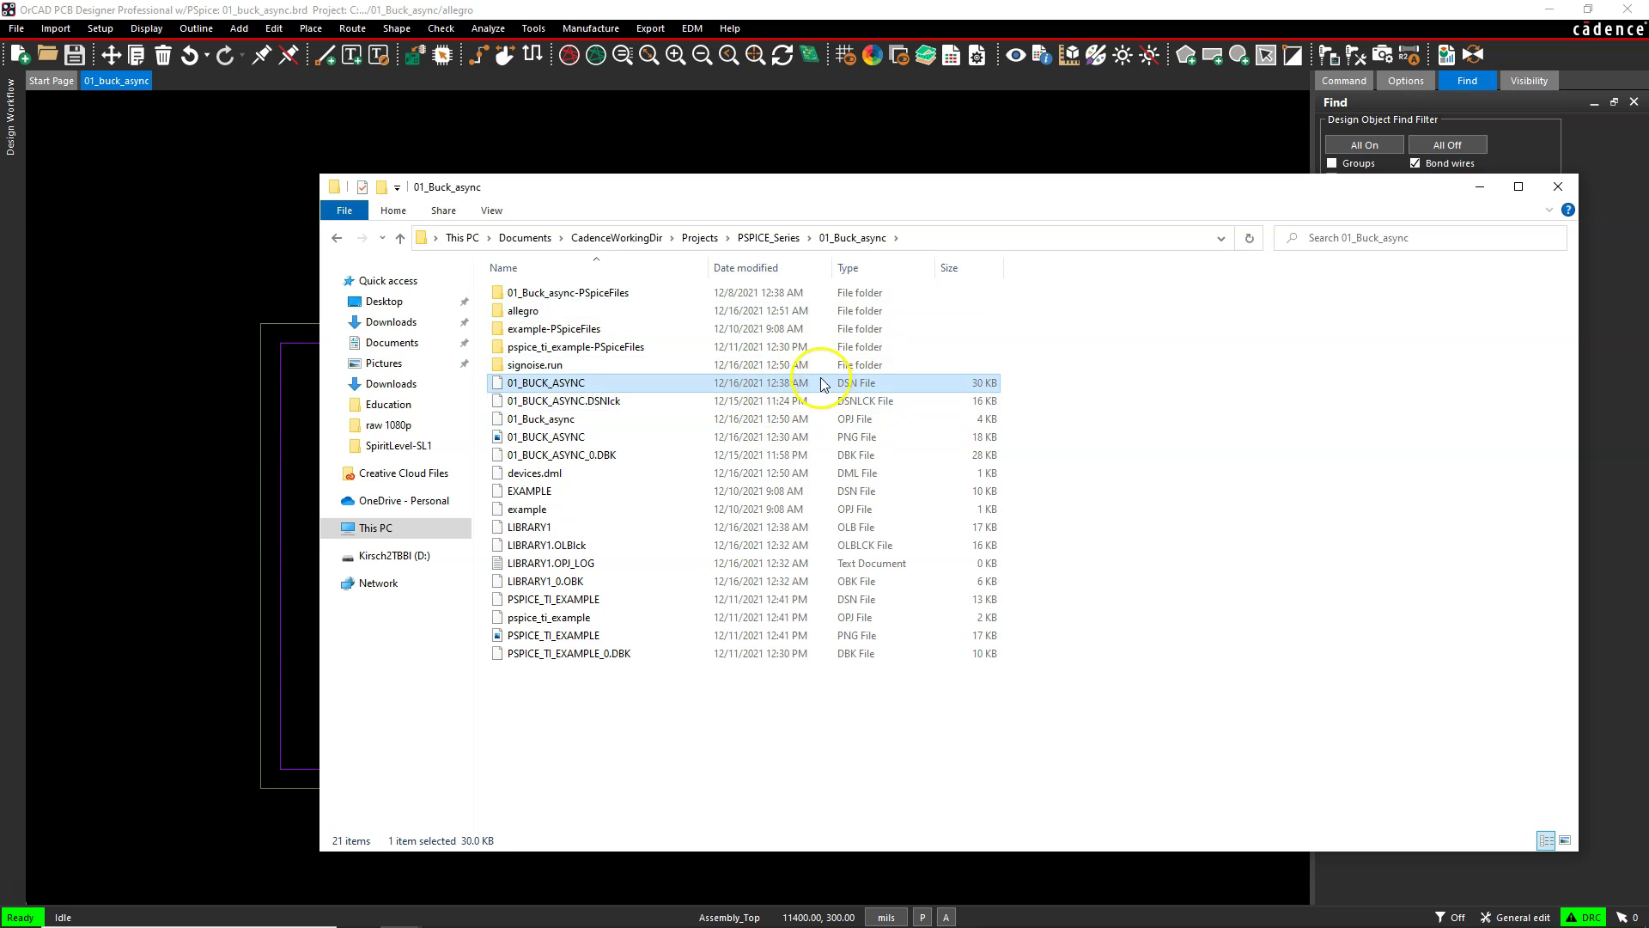
mouse_move(442, 919)
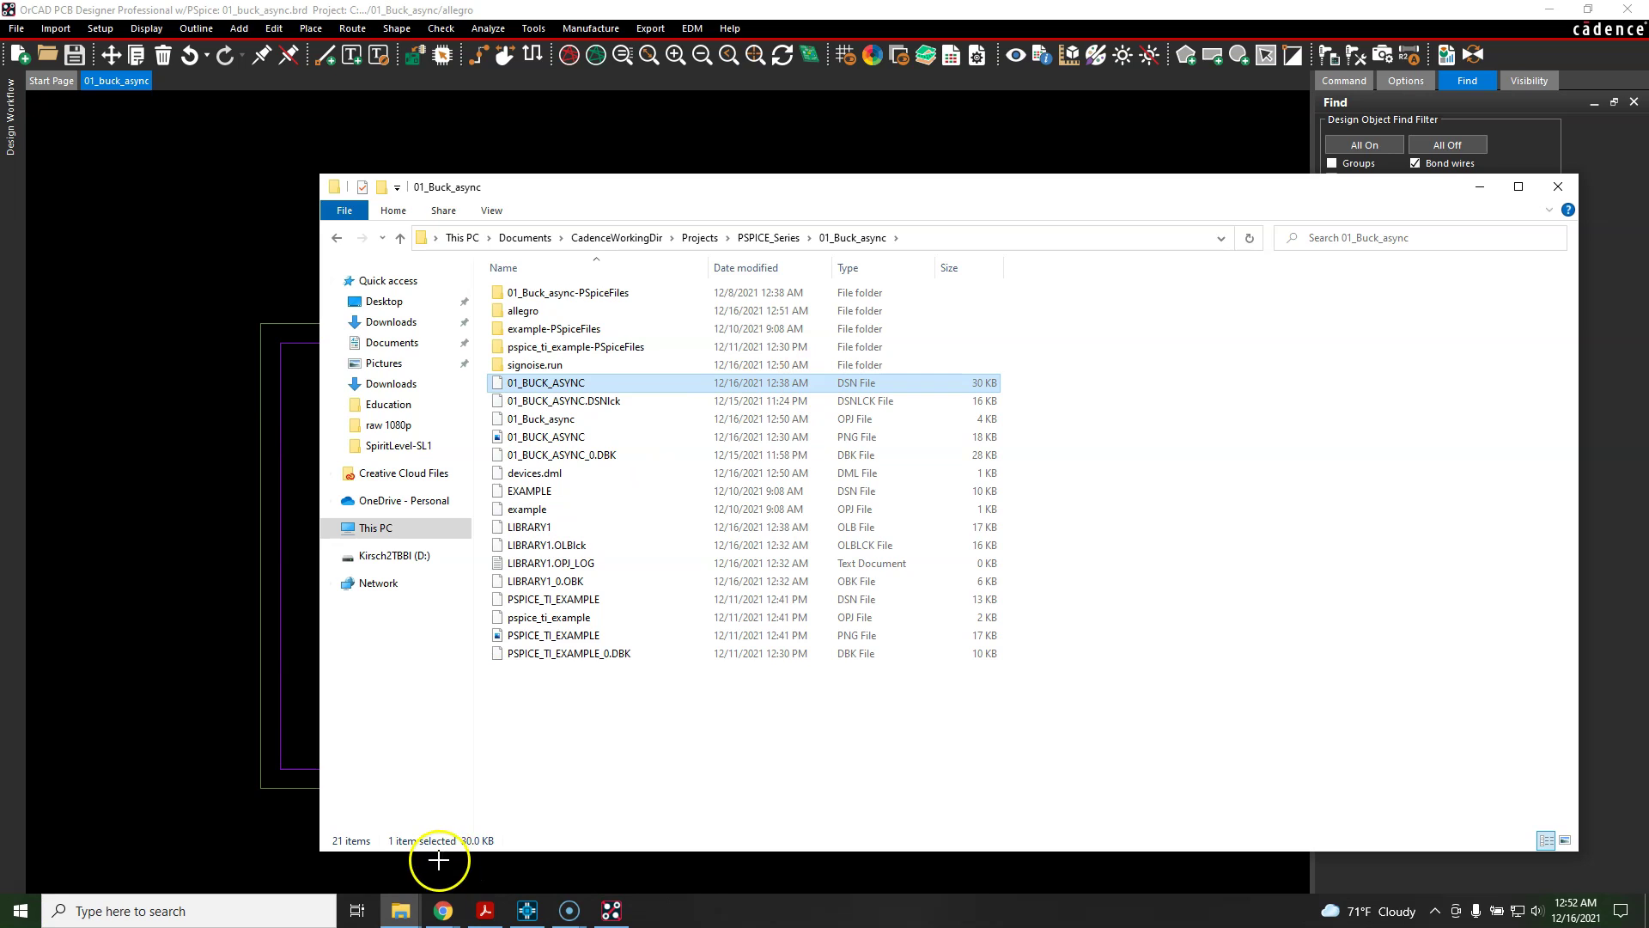
Switch to OrCAD Capture and collapse and re-expand Design Resources in the project tree
left_click(570, 910)
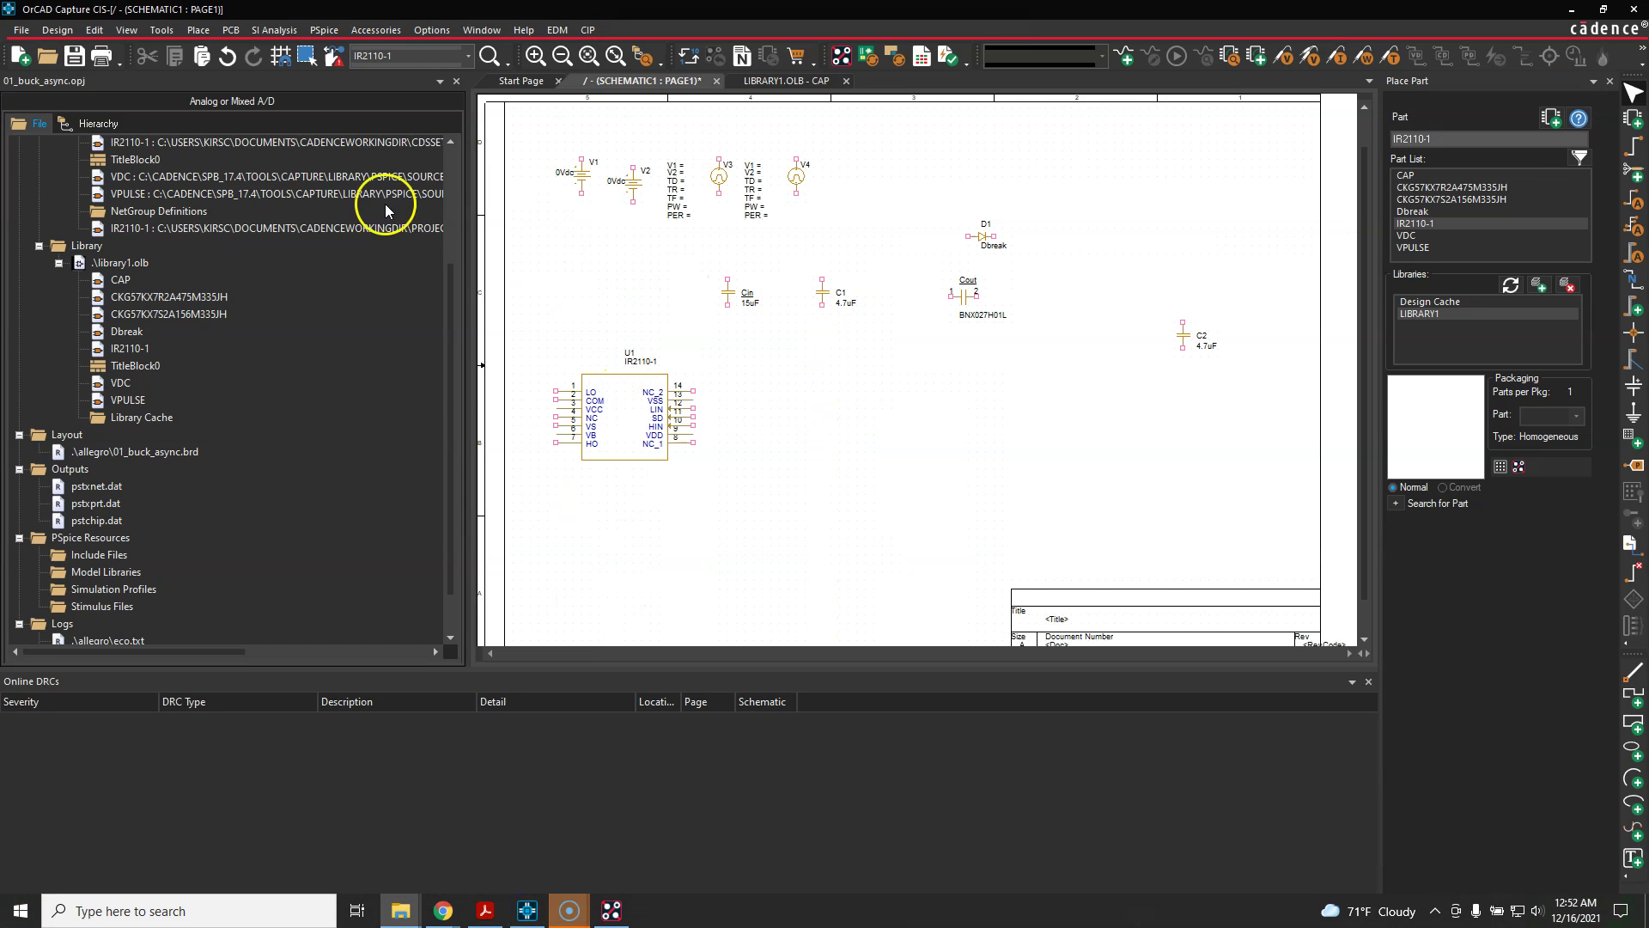
scroll(258, 343, "up", 3)
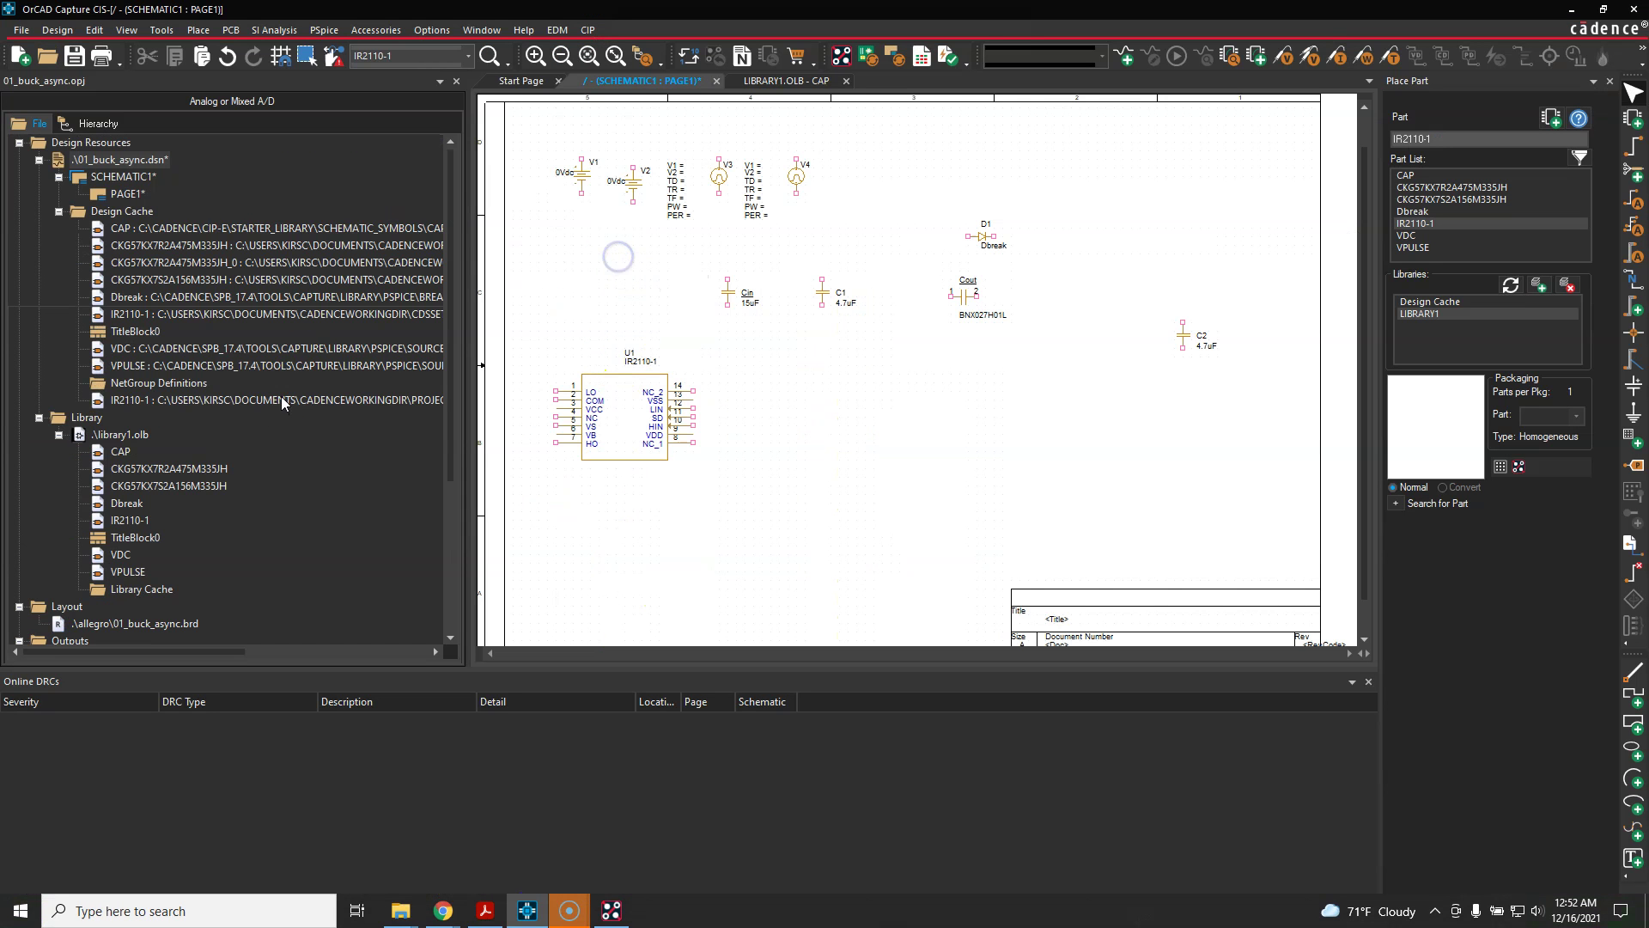
left_click(139, 159)
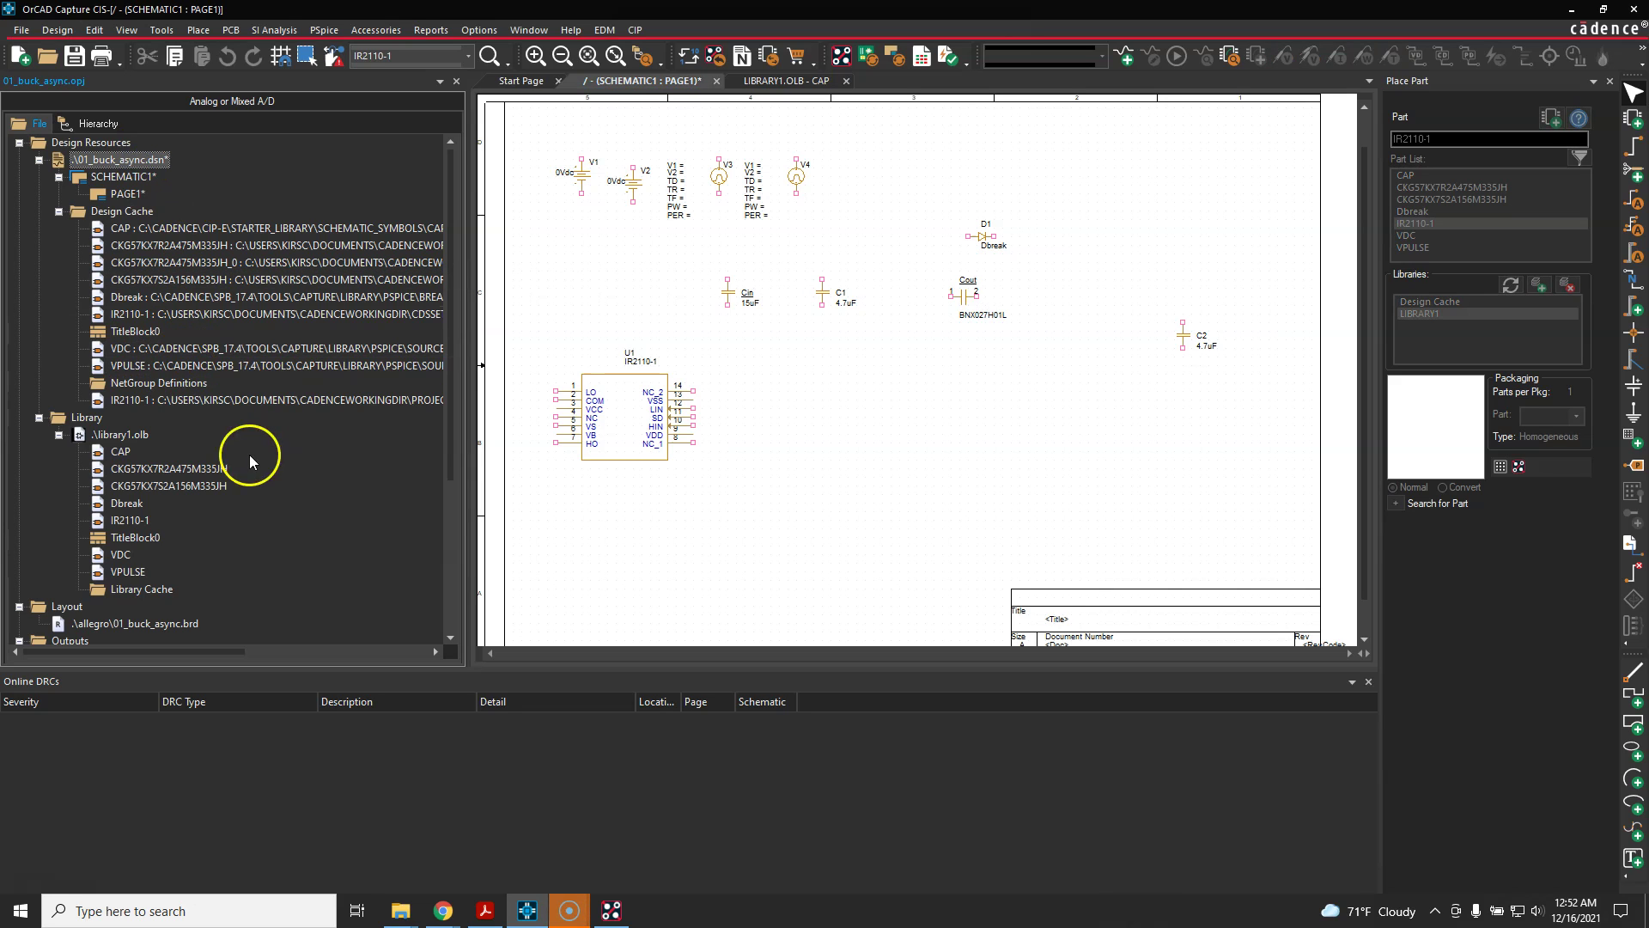
scroll(142, 532, "down", 4)
scroll(147, 515, "up", 4)
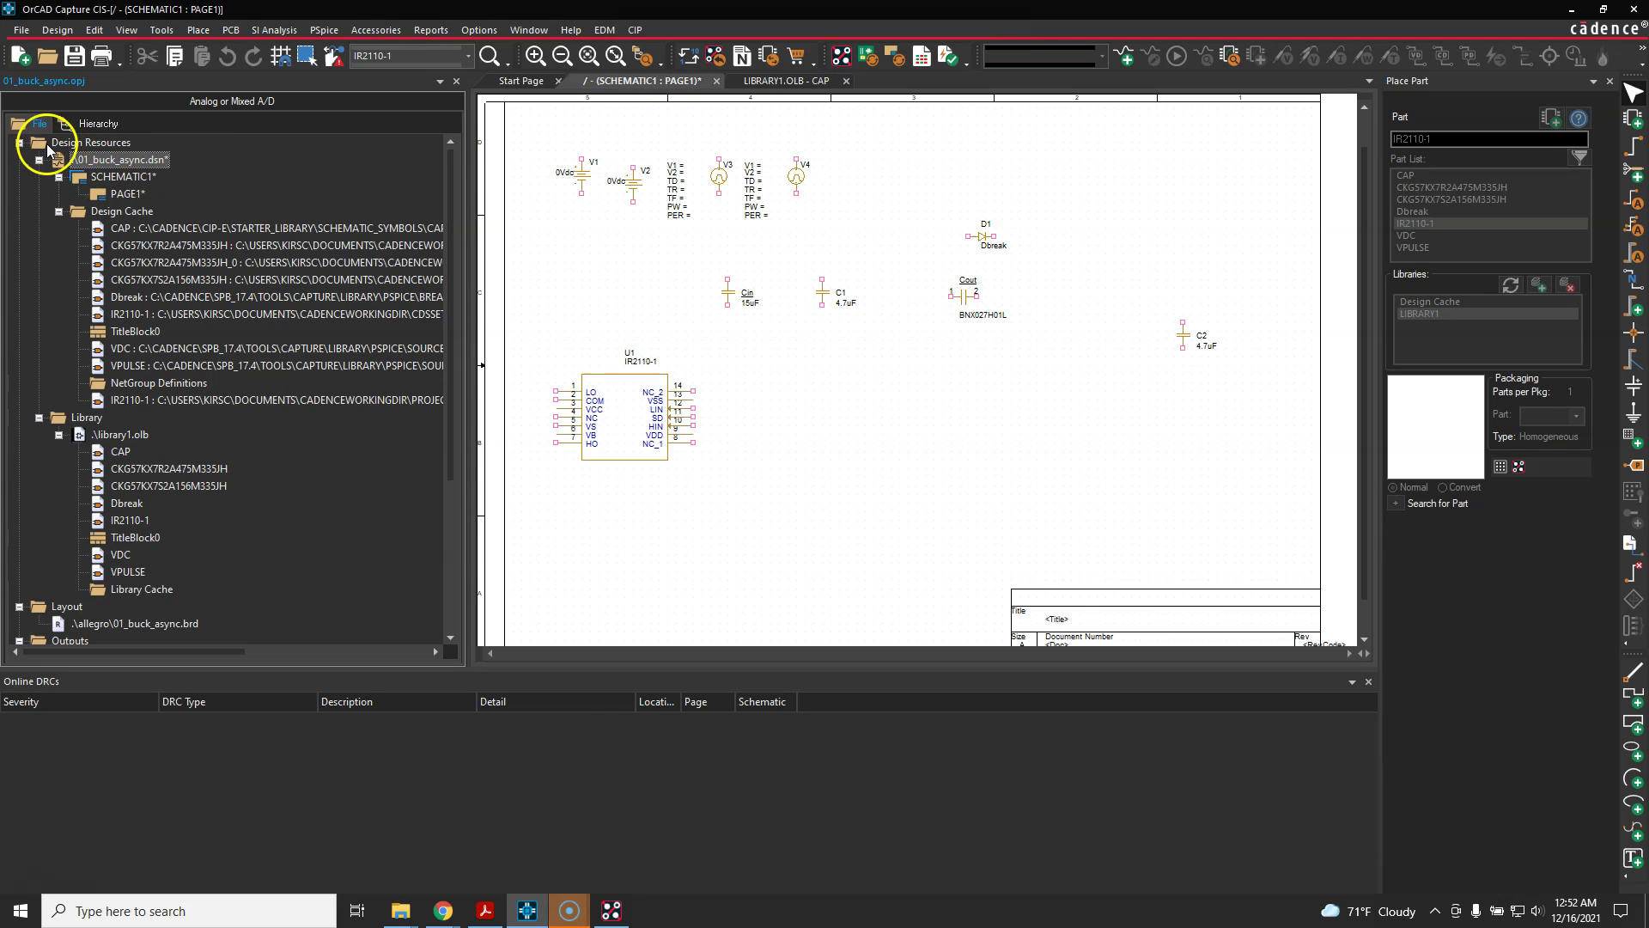
left_click(19, 144)
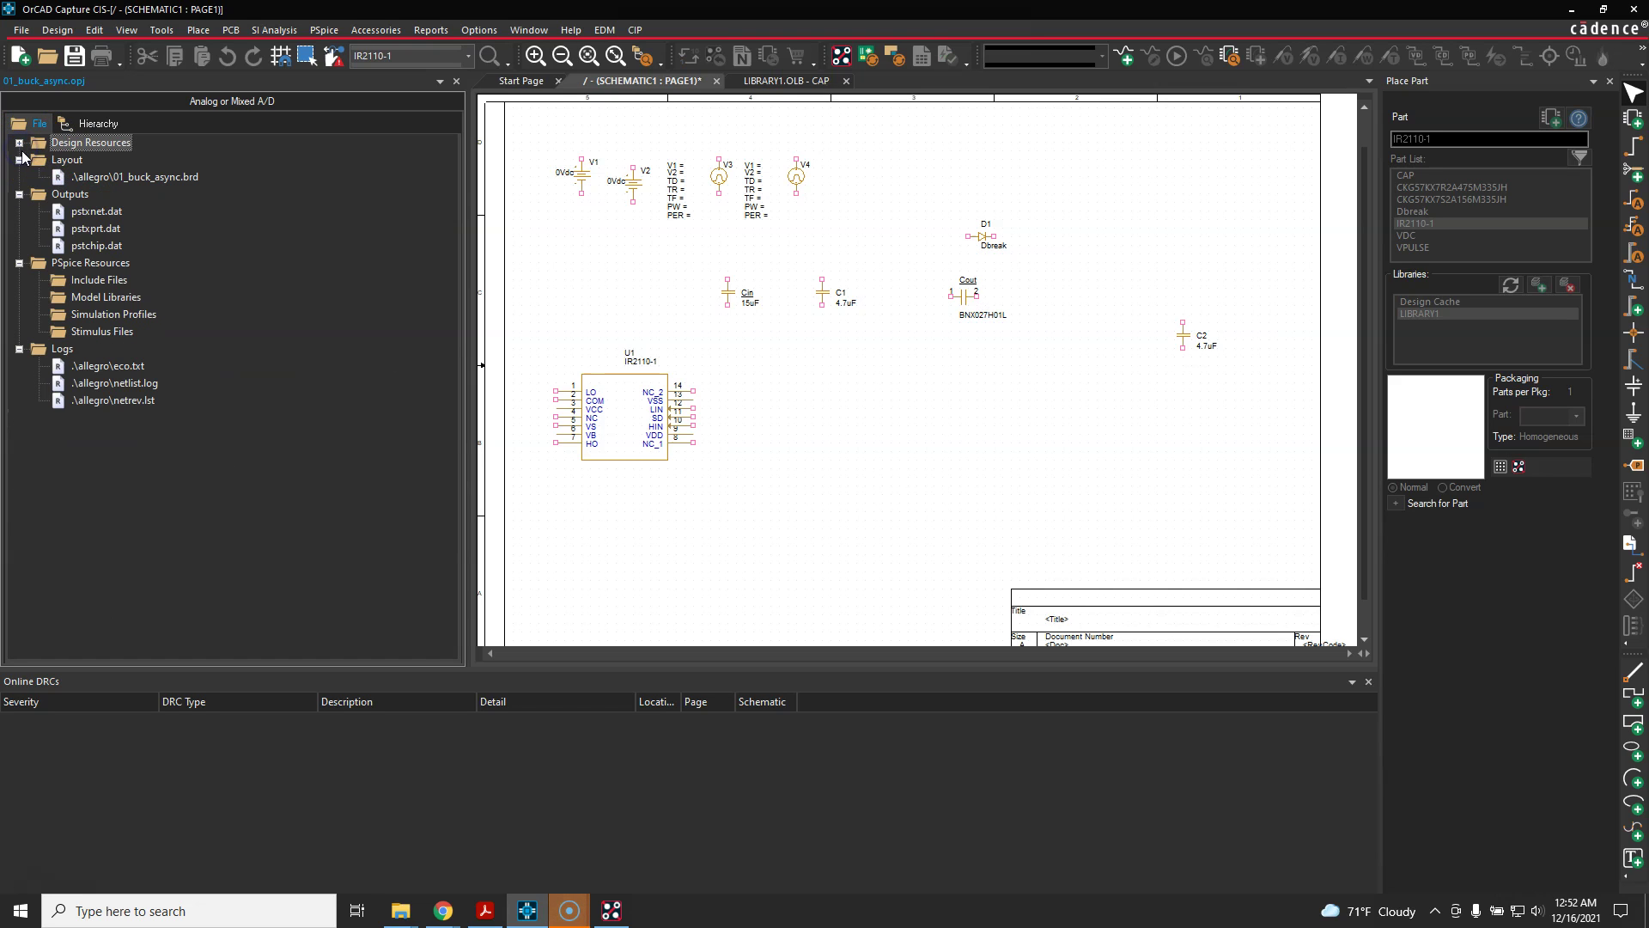
left_click(19, 144)
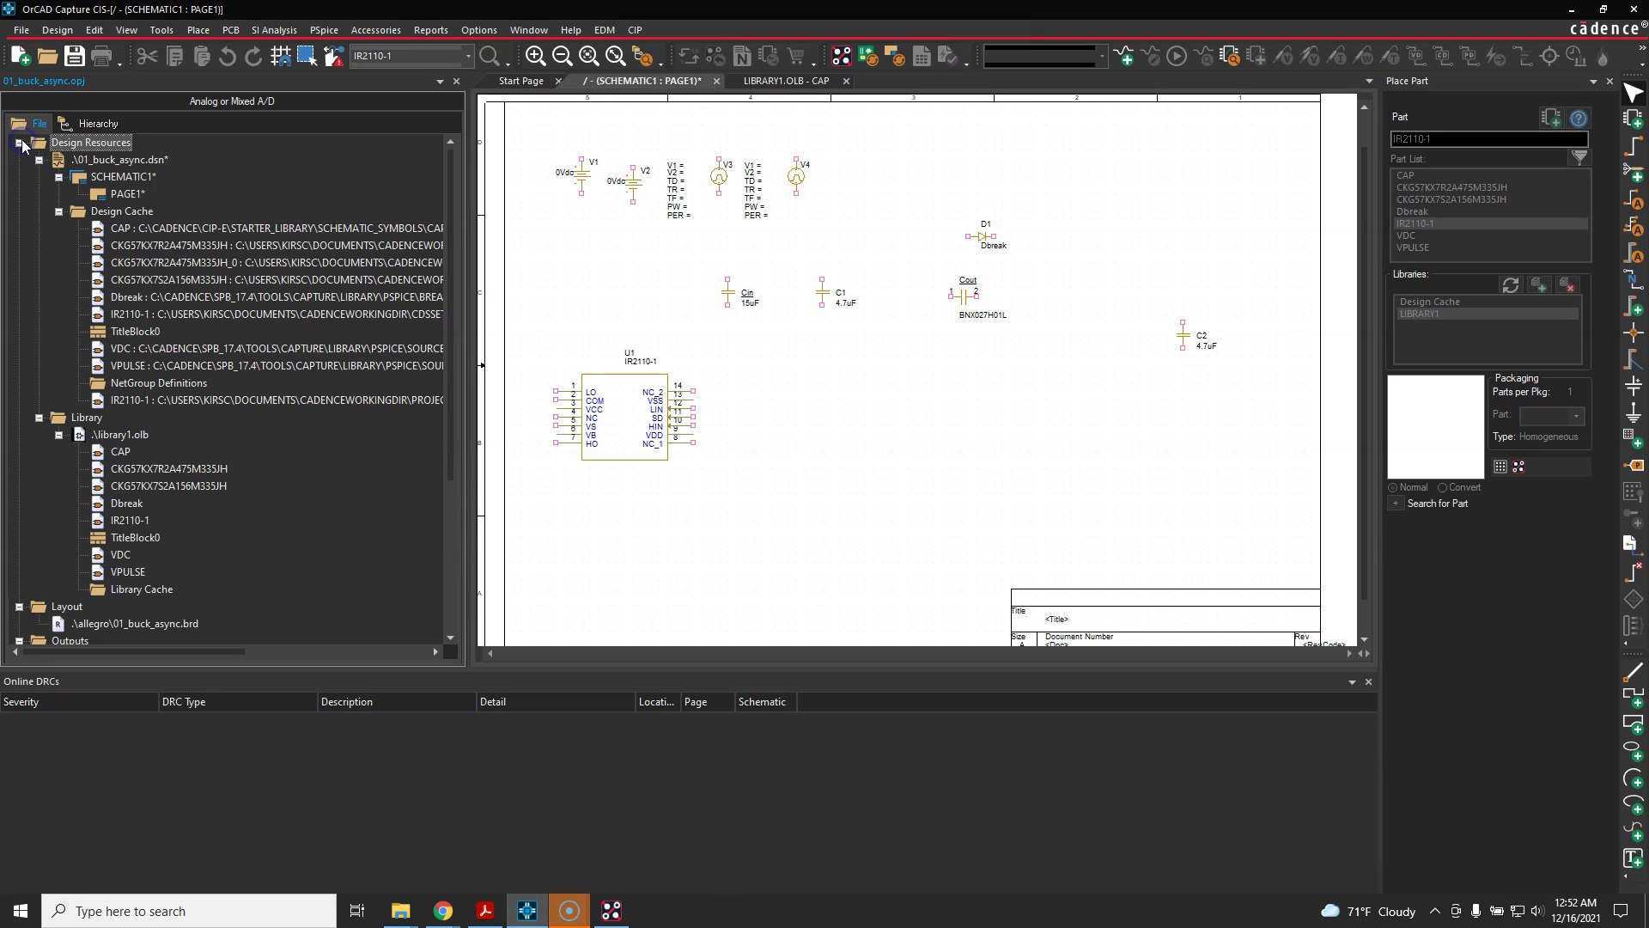
left_click(151, 163)
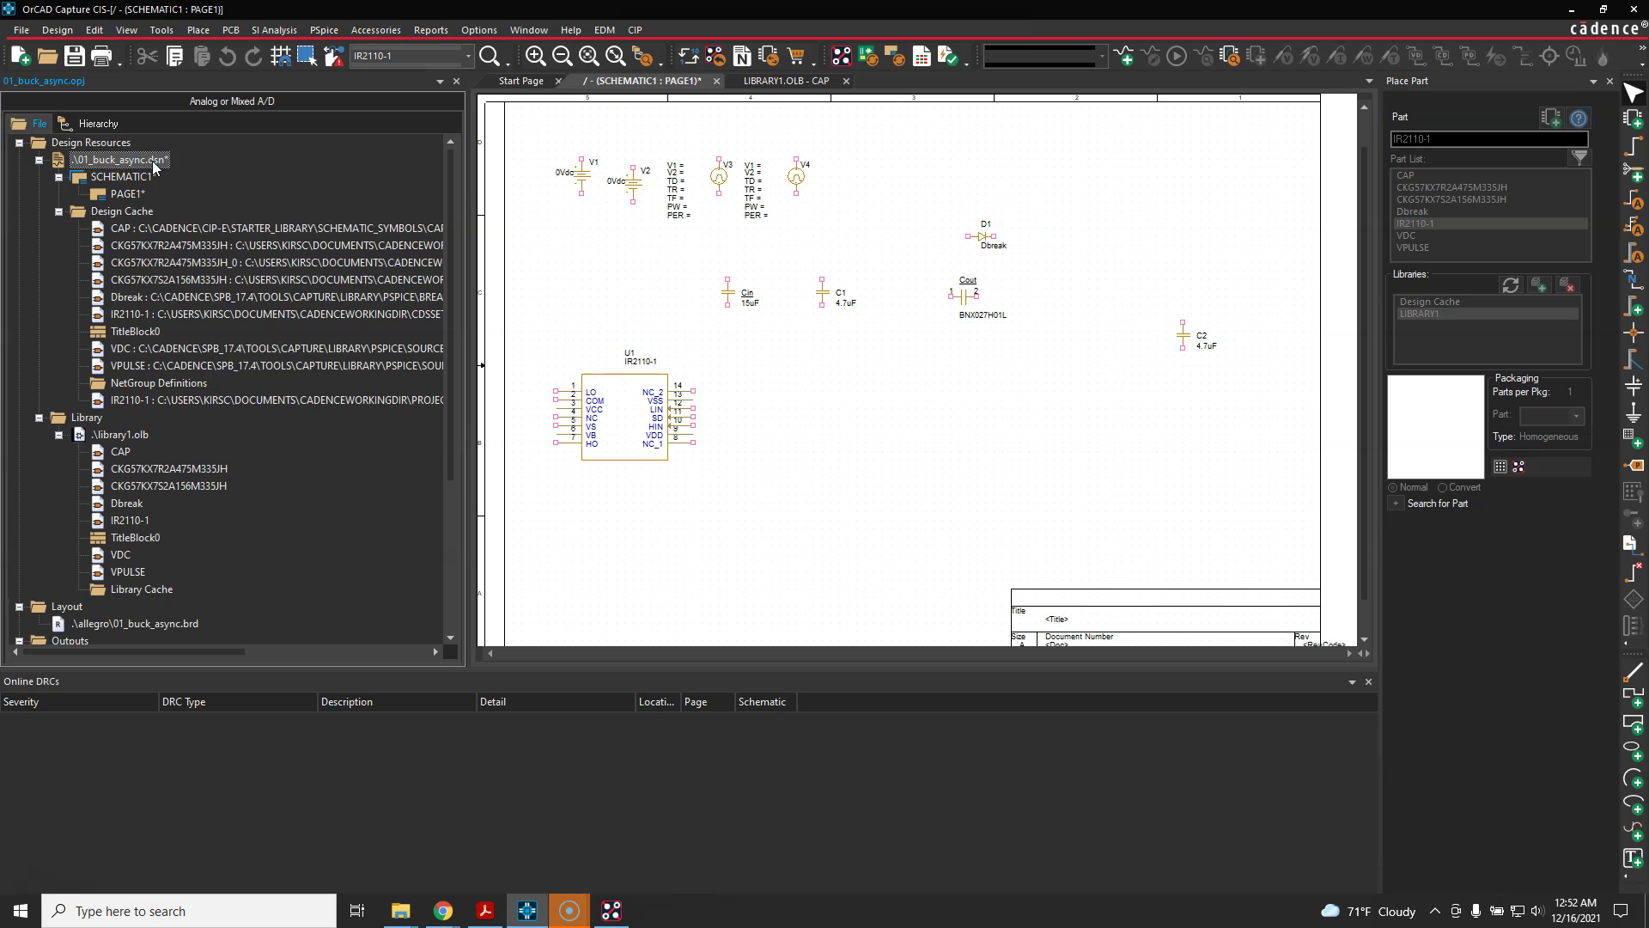
left_click(600, 290)
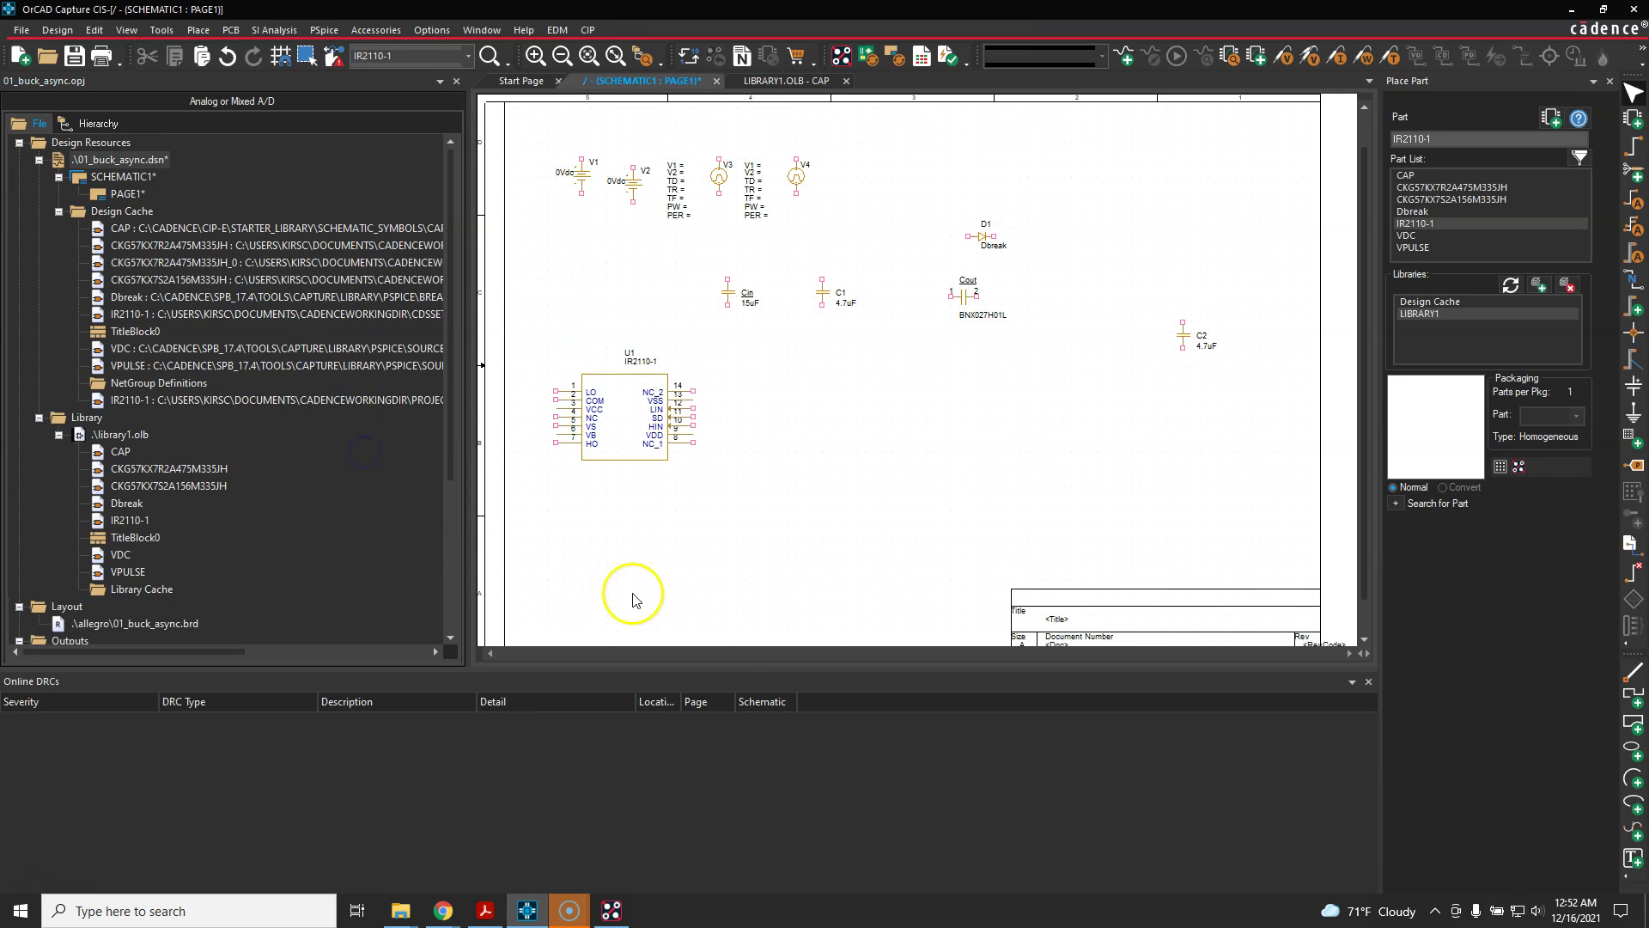
Select .\library1.olb in the project tree and show its context menu
mouse_move(570, 908)
left_click(577, 853)
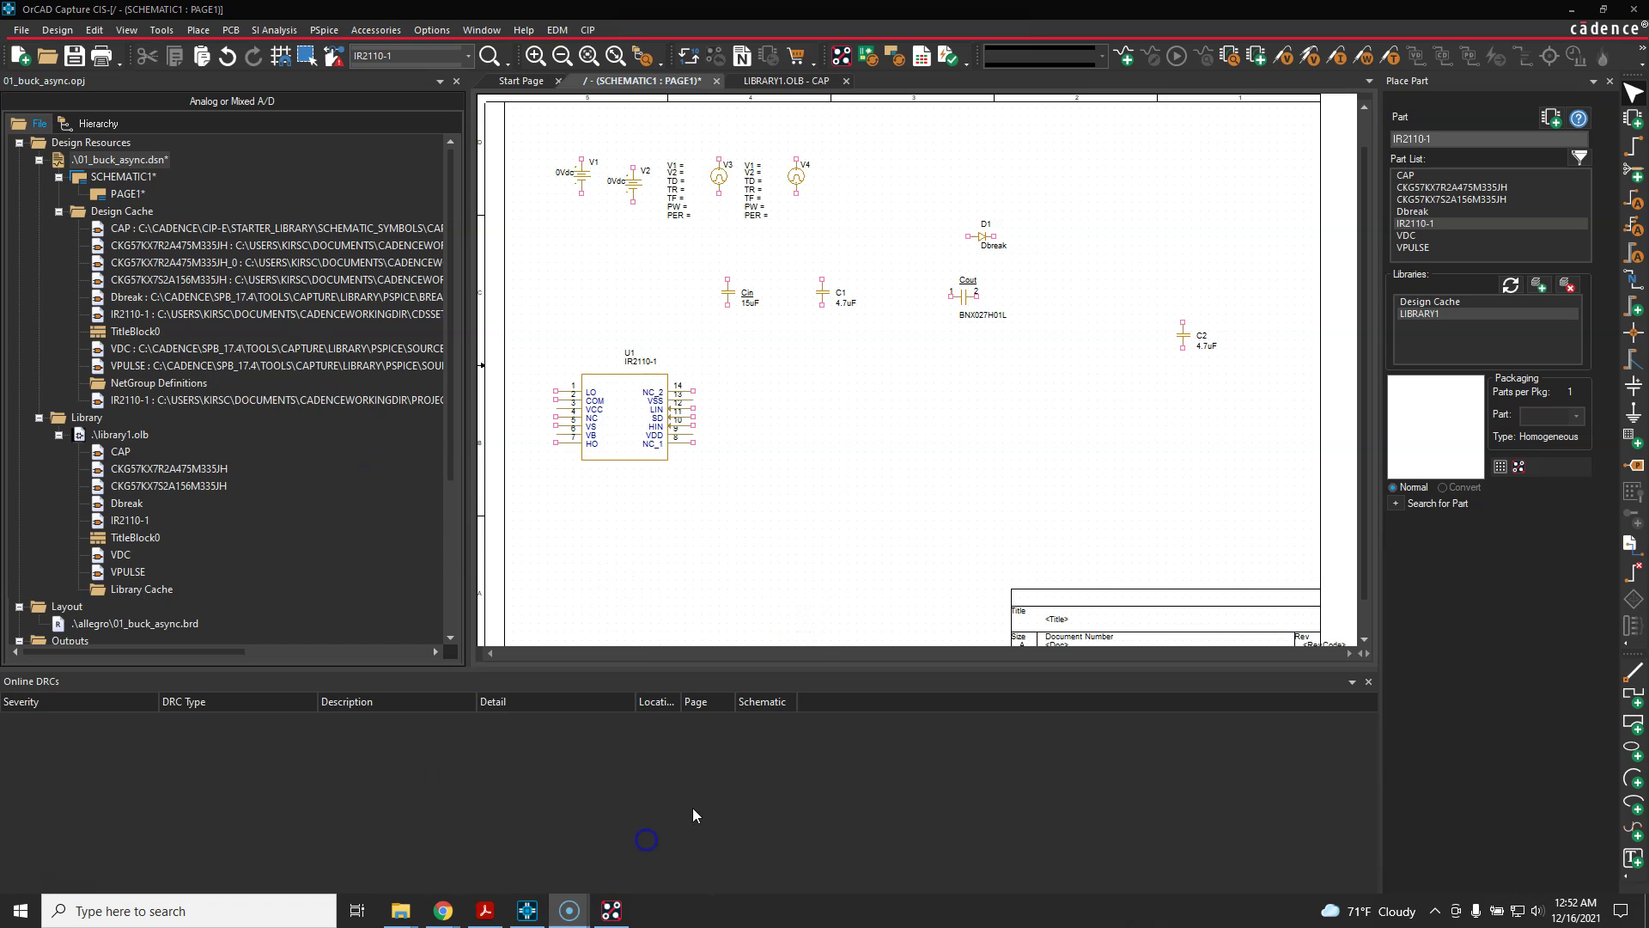
left_click(122, 436)
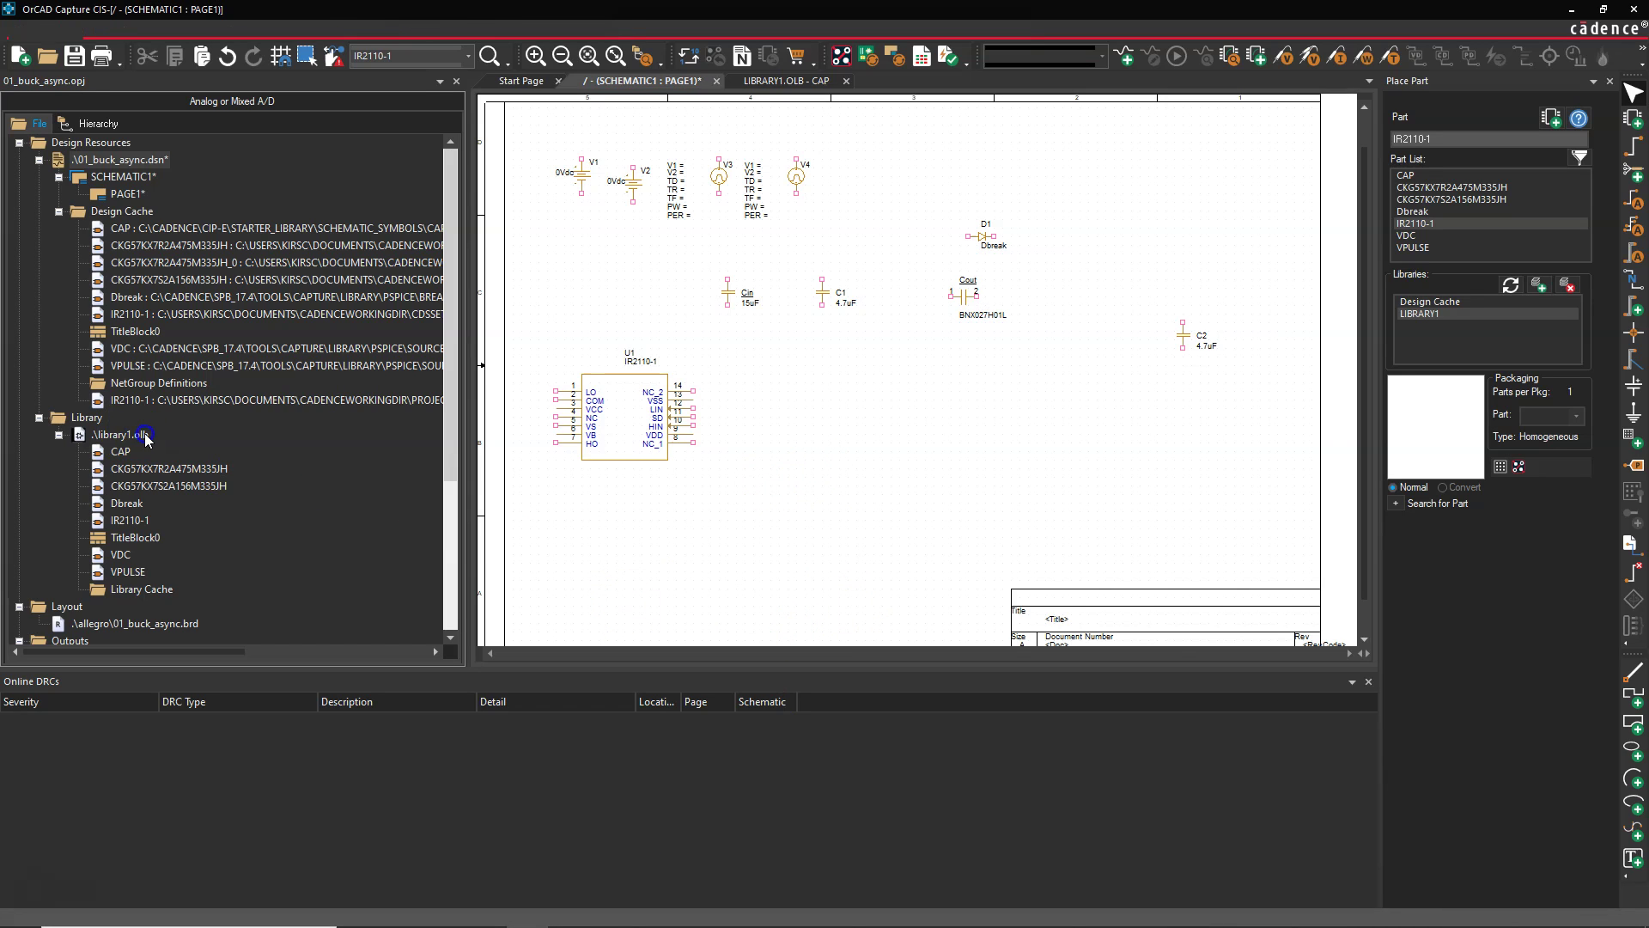
right_click(122, 436)
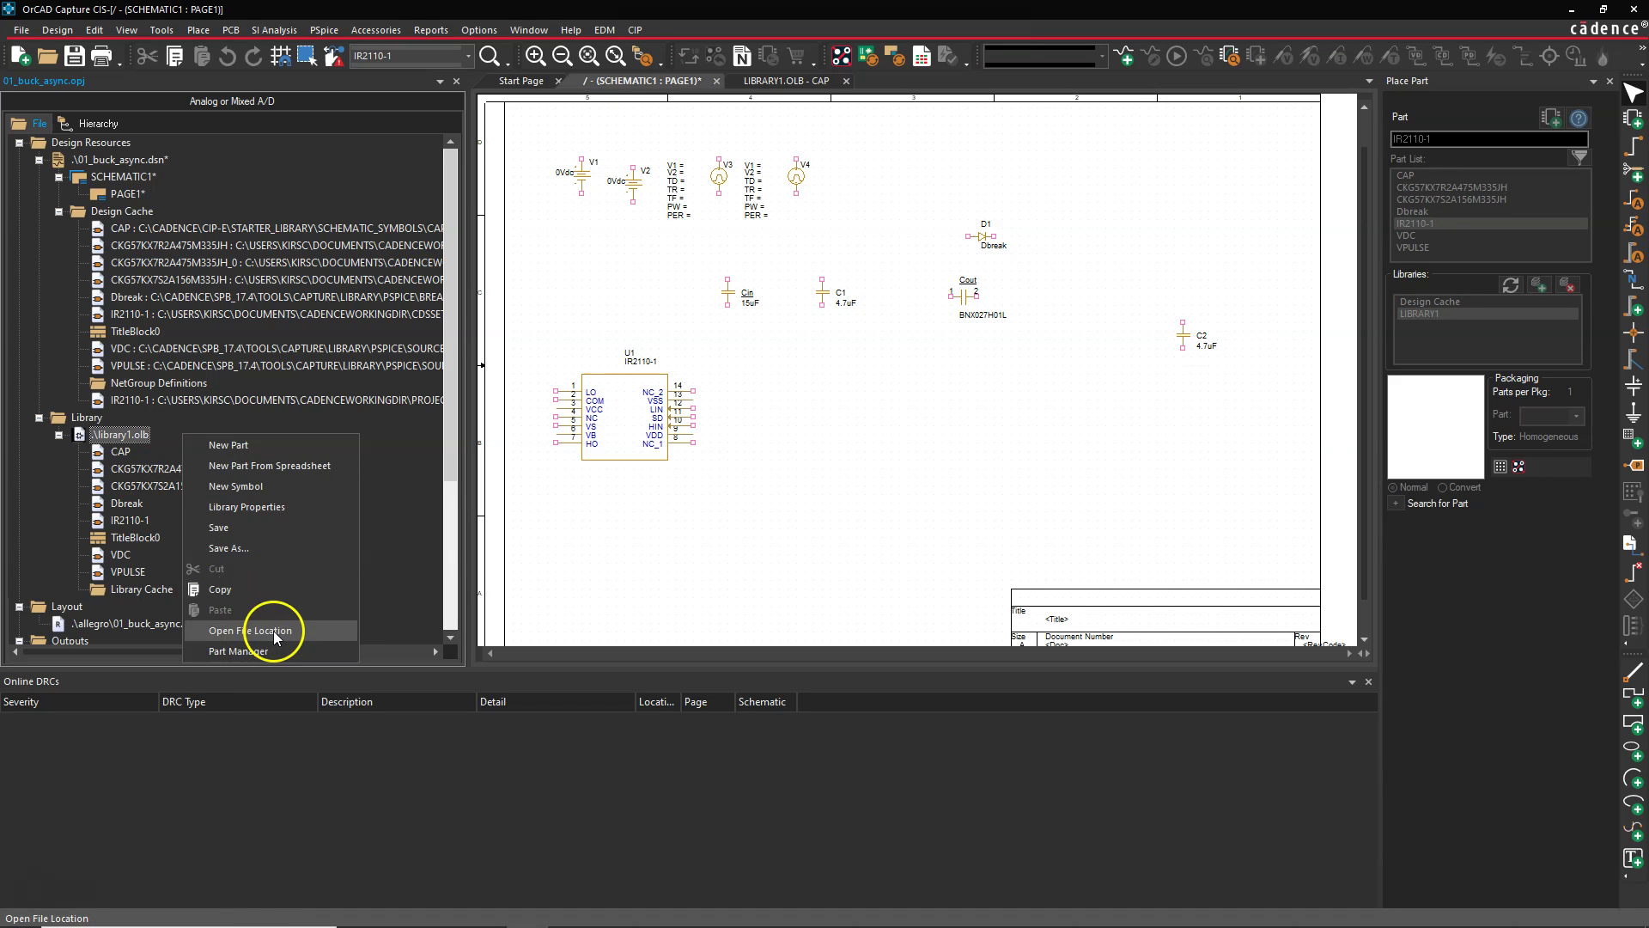
Open library1.olb's file location in Explorer and select the LIBRARY1 file
left_click(258, 631)
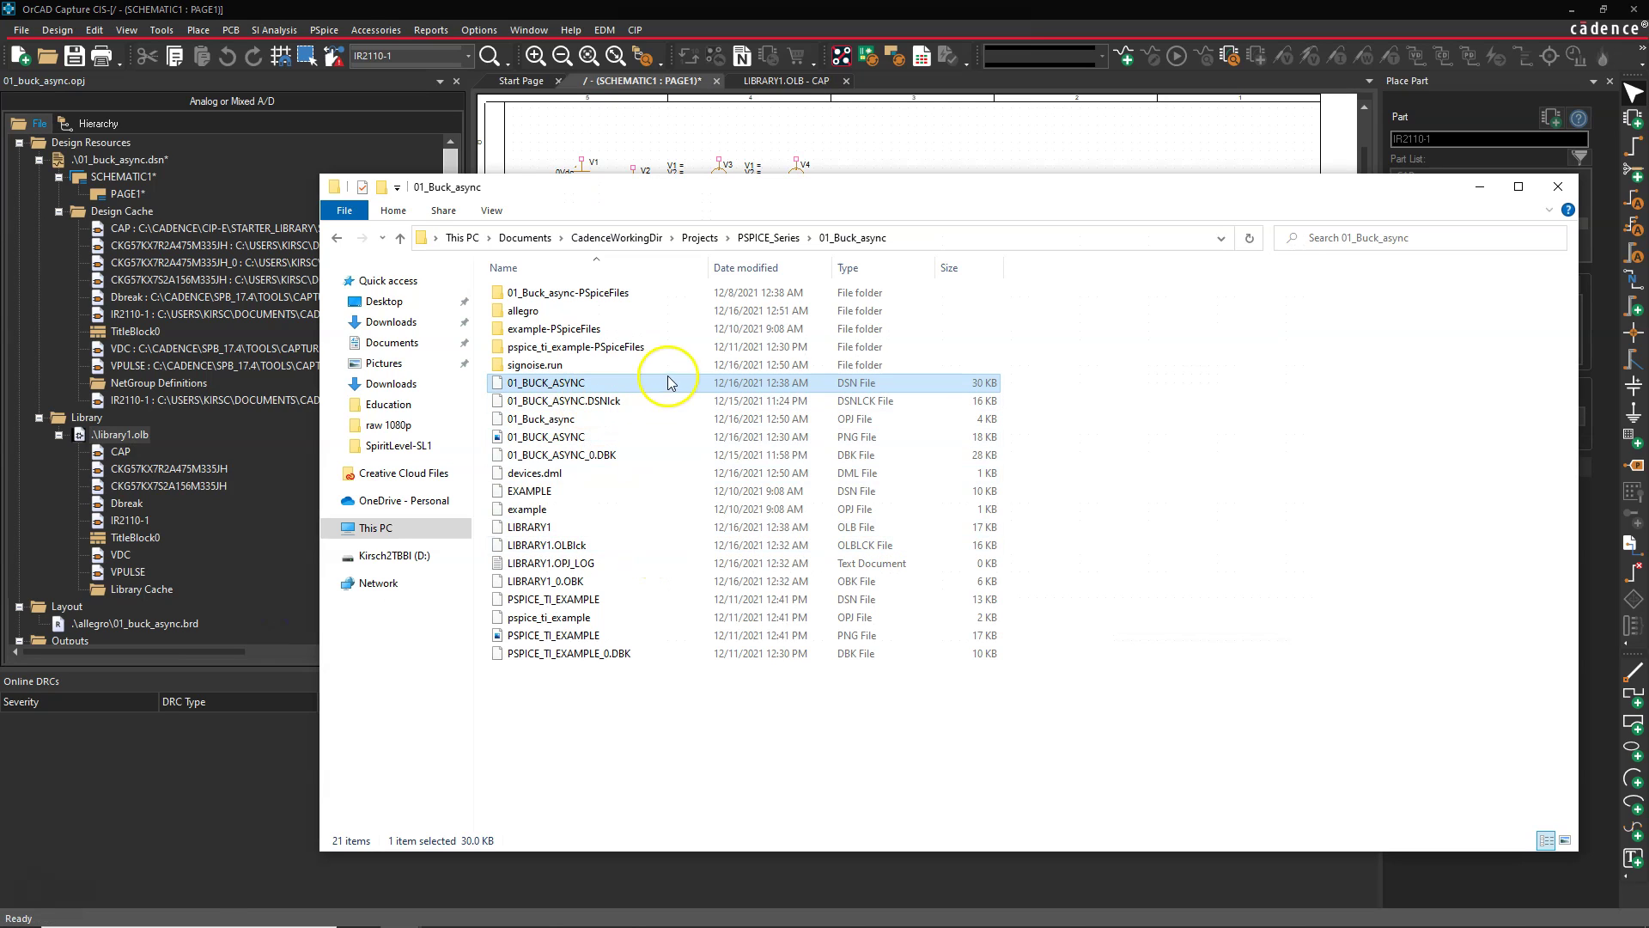
left_click(655, 527)
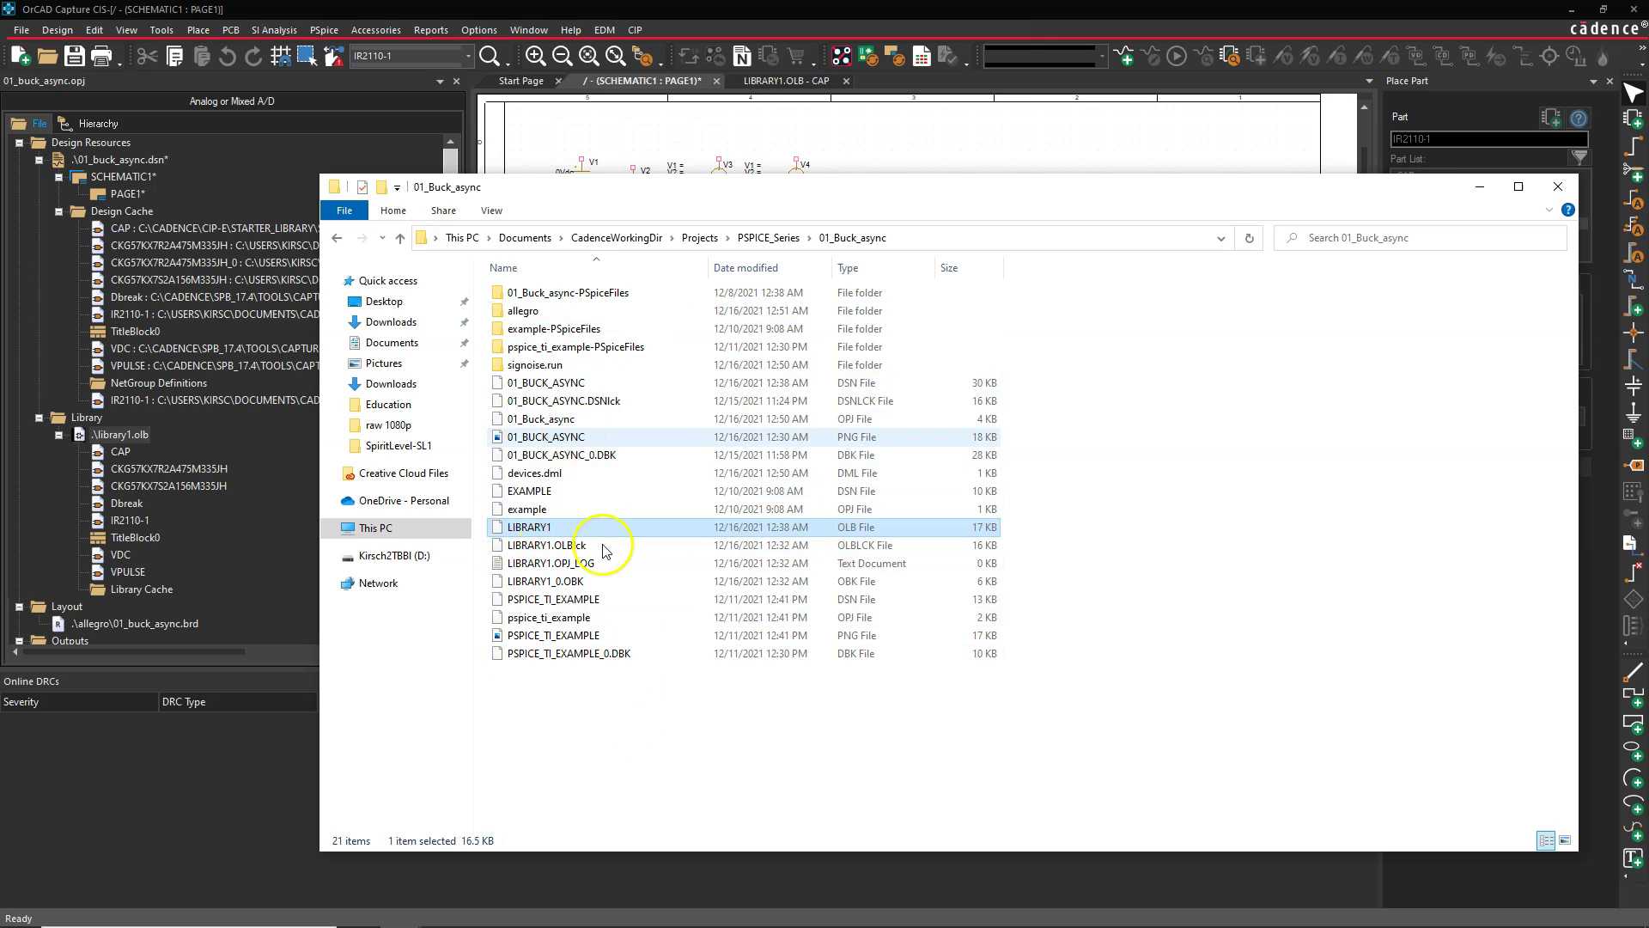
left_click(603, 704)
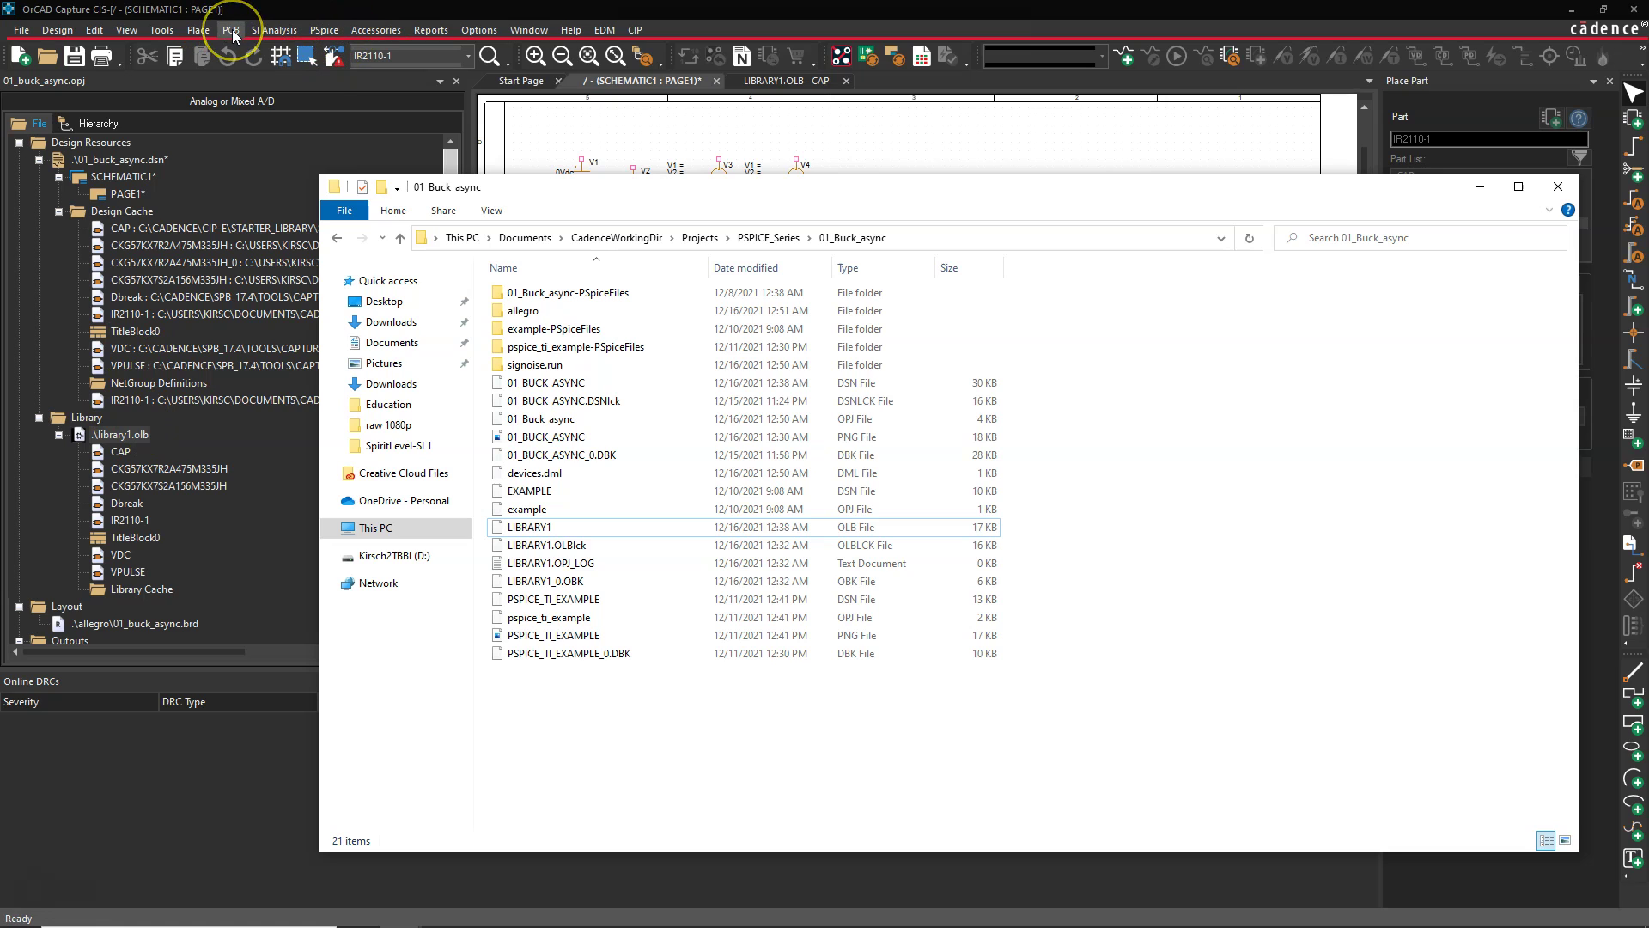
left_click(557, 311)
double_click(557, 311)
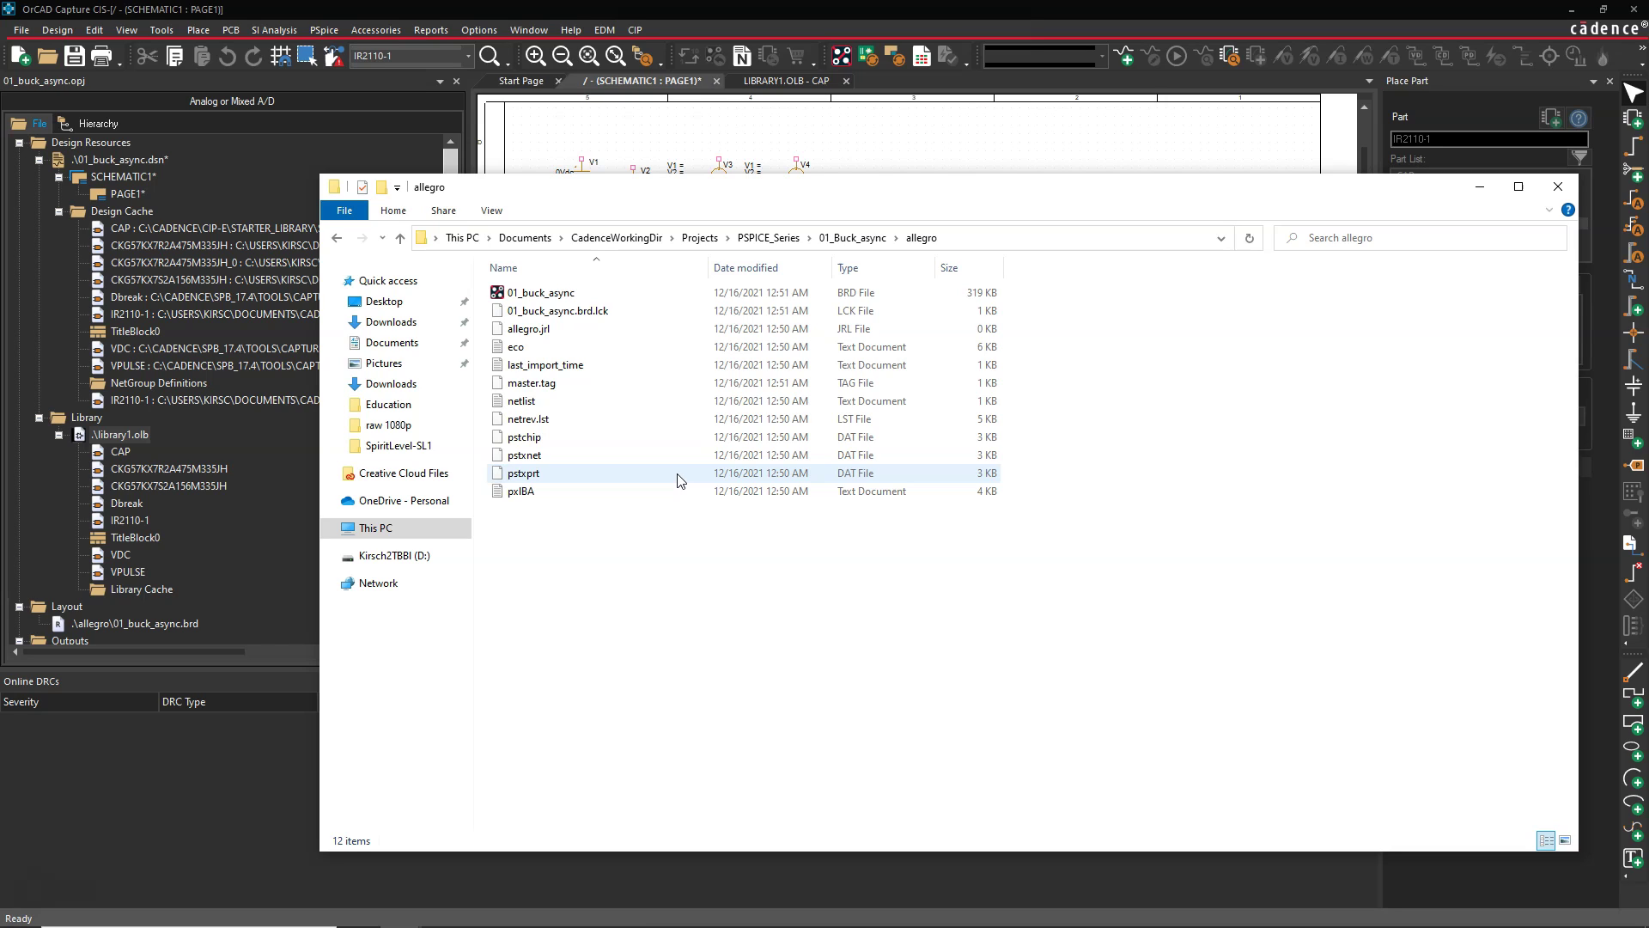
left_click(696, 618)
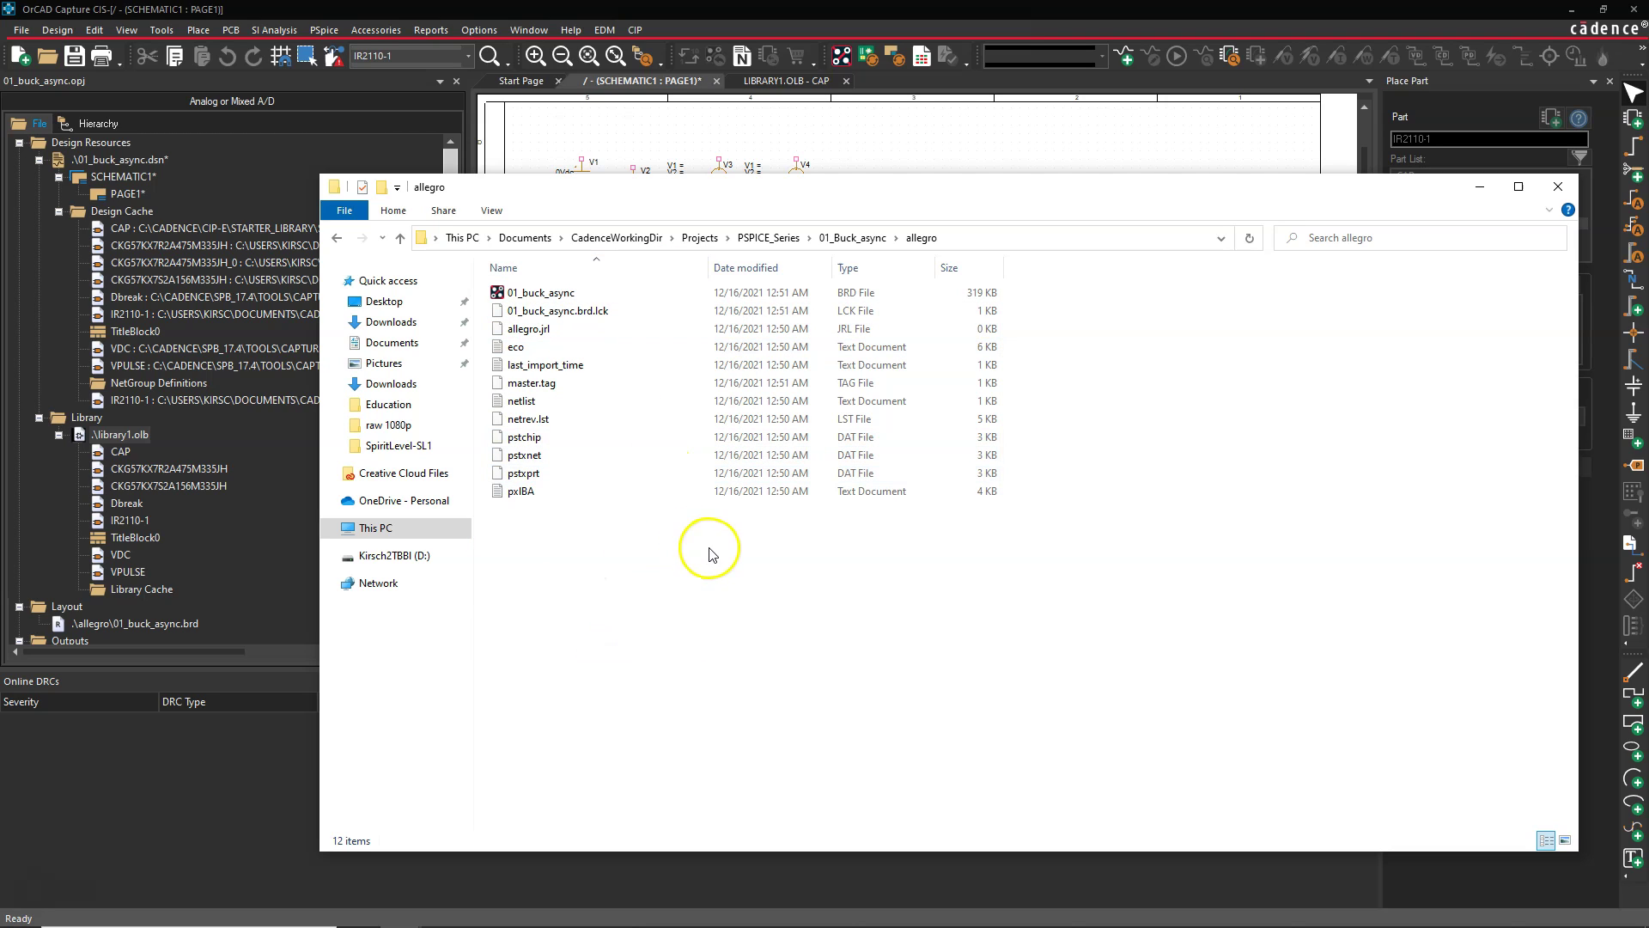
left_click(833, 243)
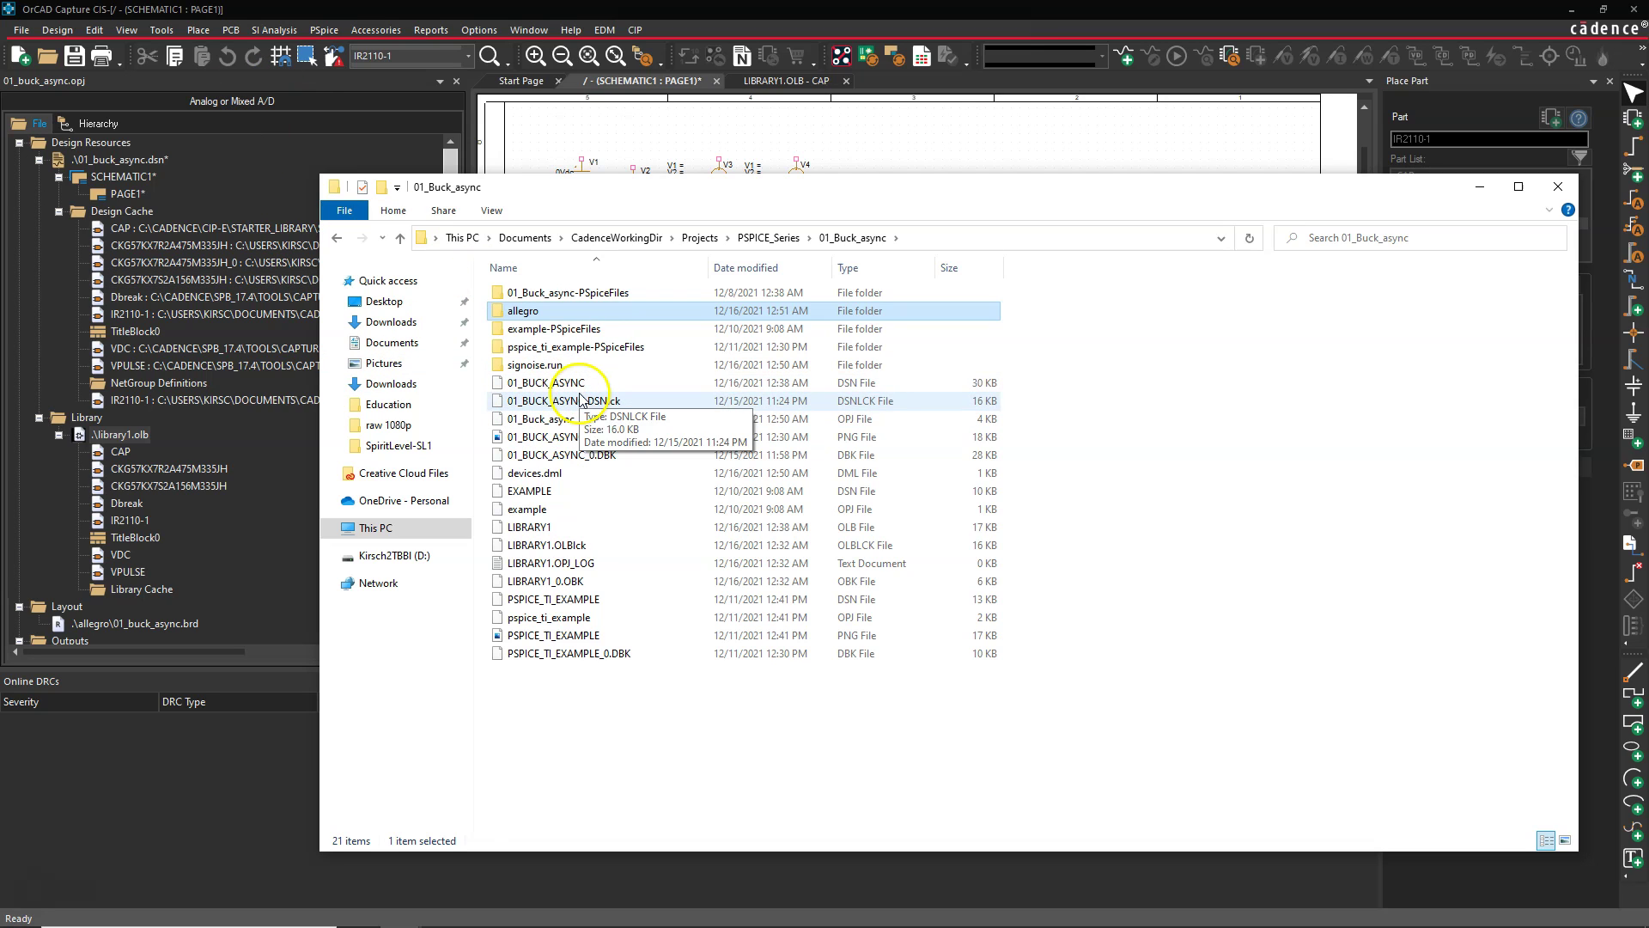
Open the 01_BUCK_ASYNC design file from the project folder
left_click(574, 383)
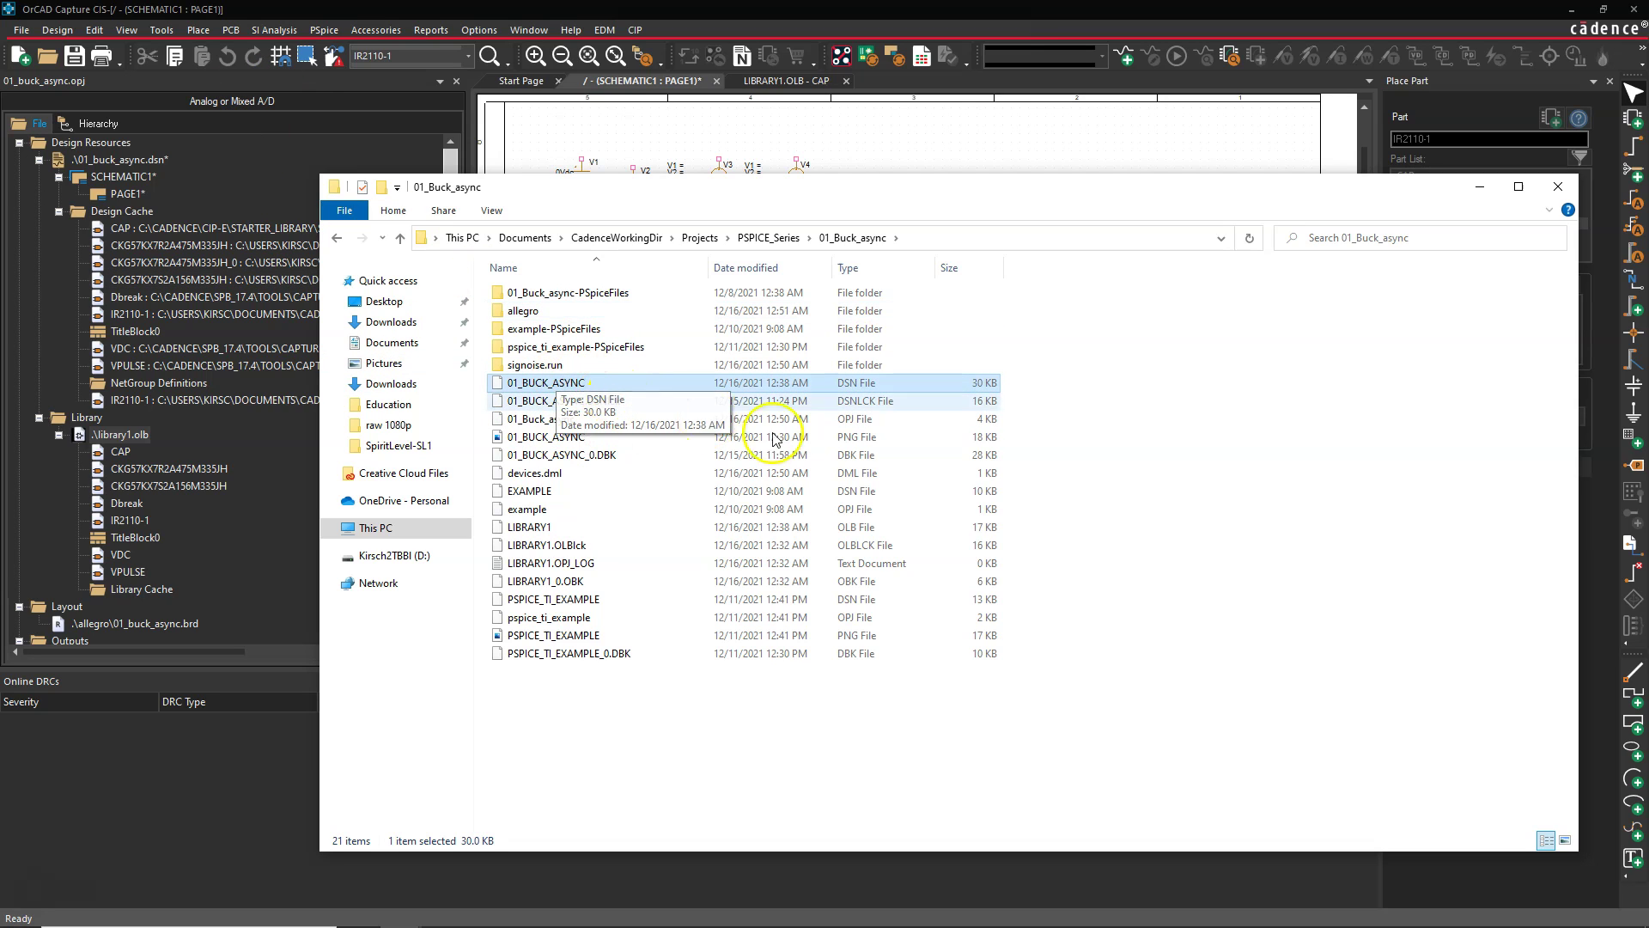
left_click(1196, 394)
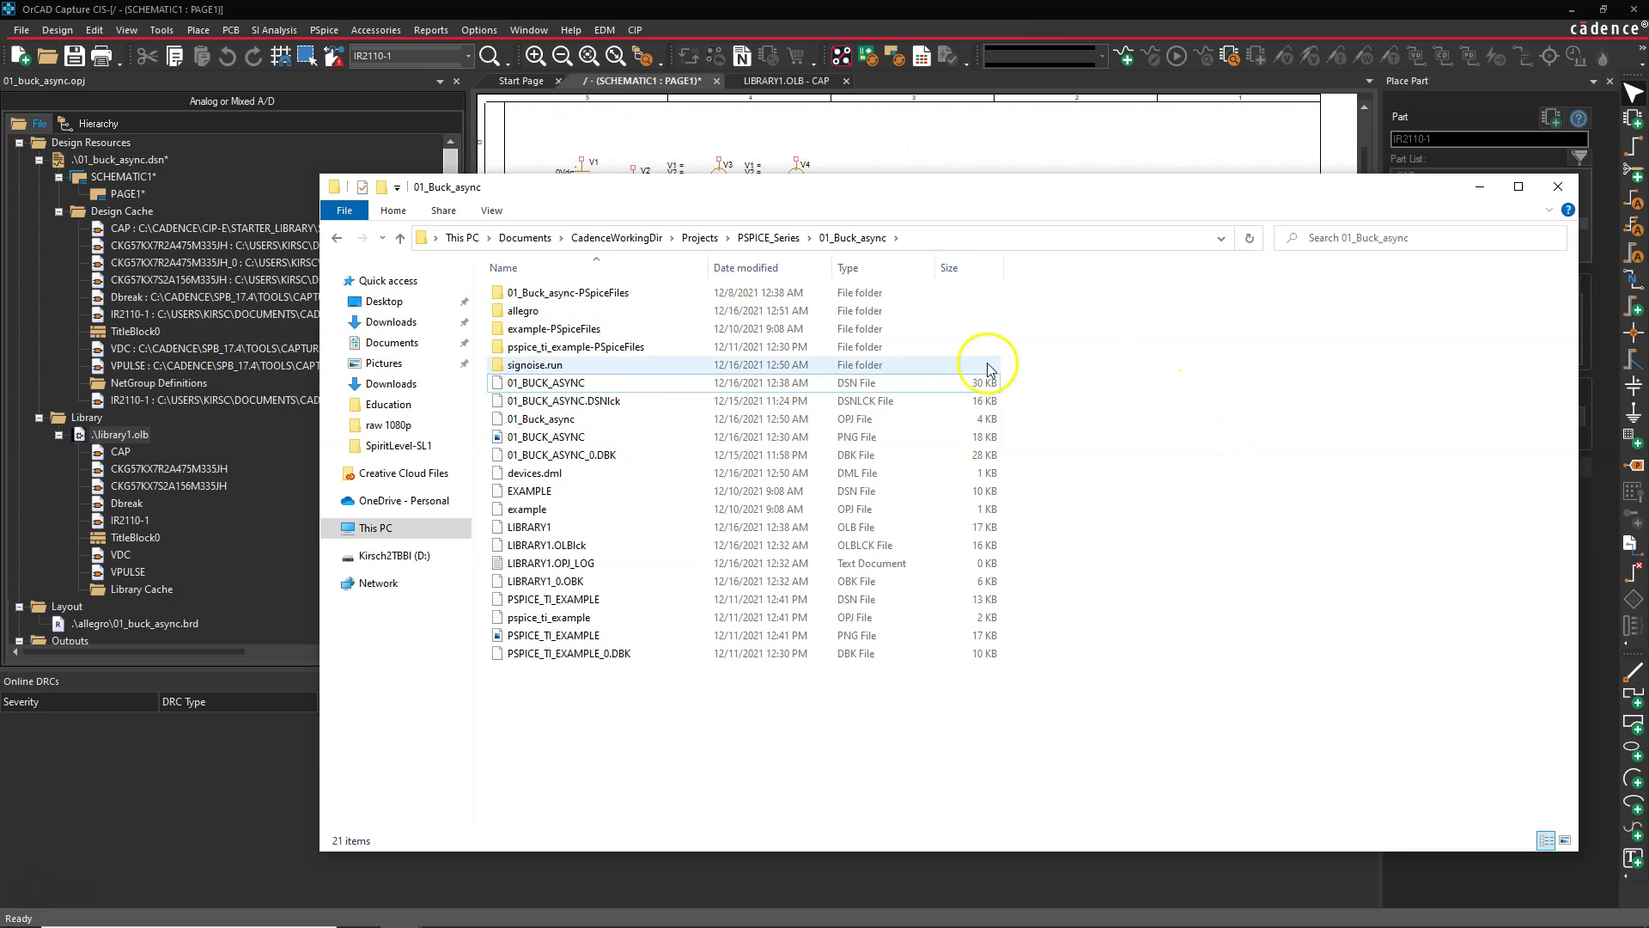
double_click(599, 384)
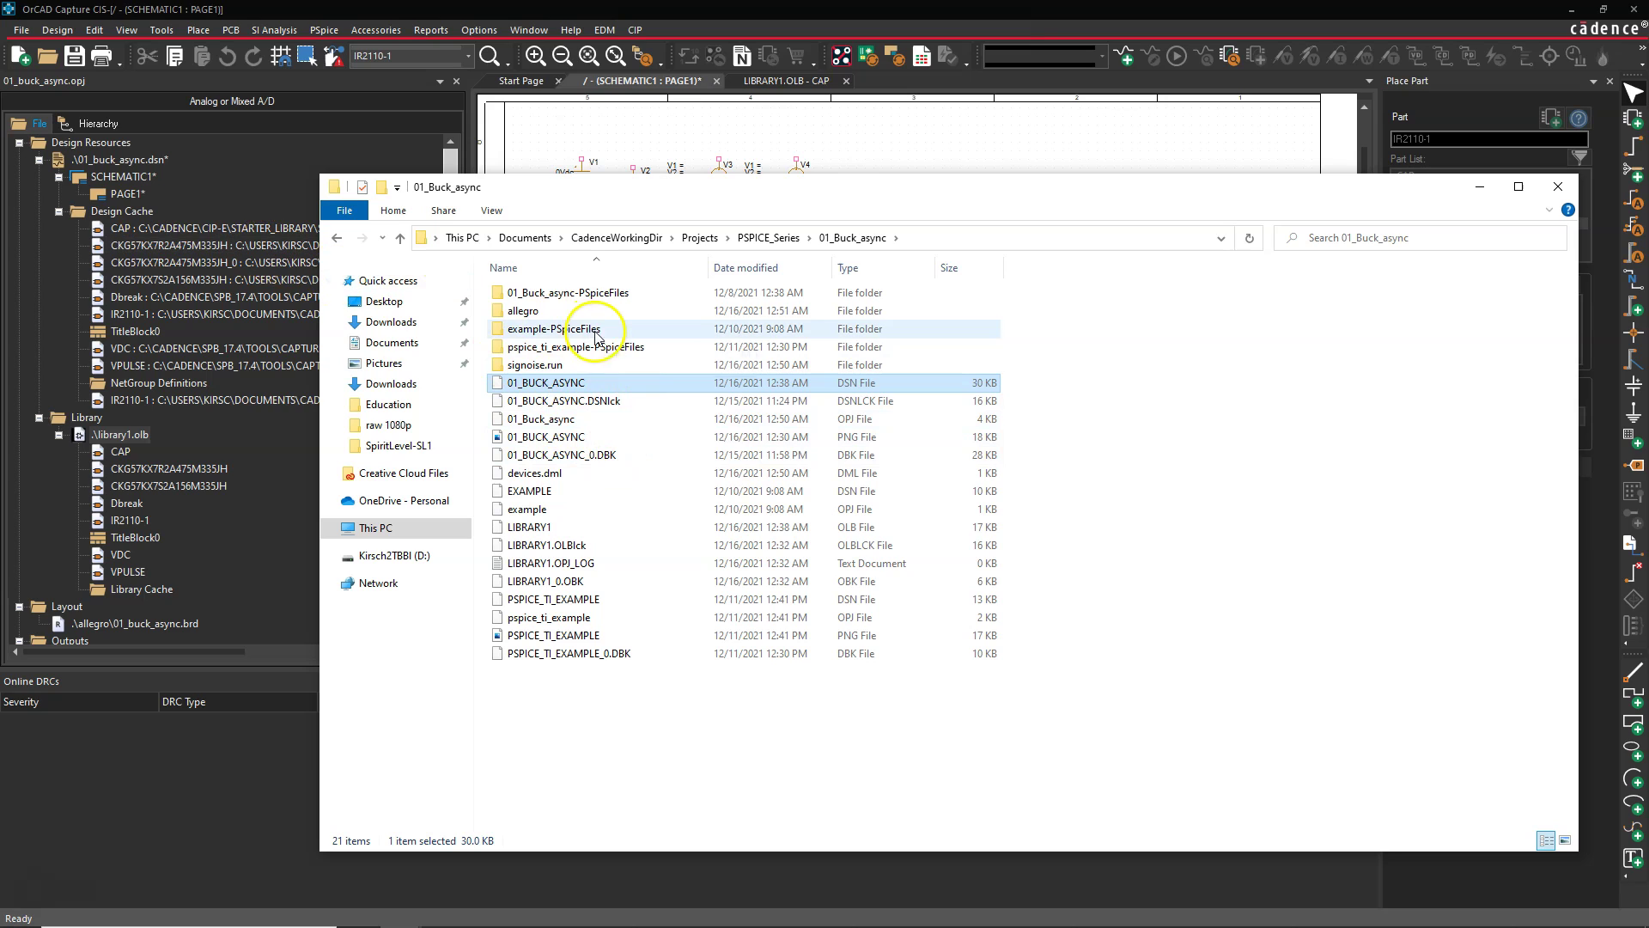
Open the allegro folder, then bring up and dismiss its background context menu
double_click(548, 312)
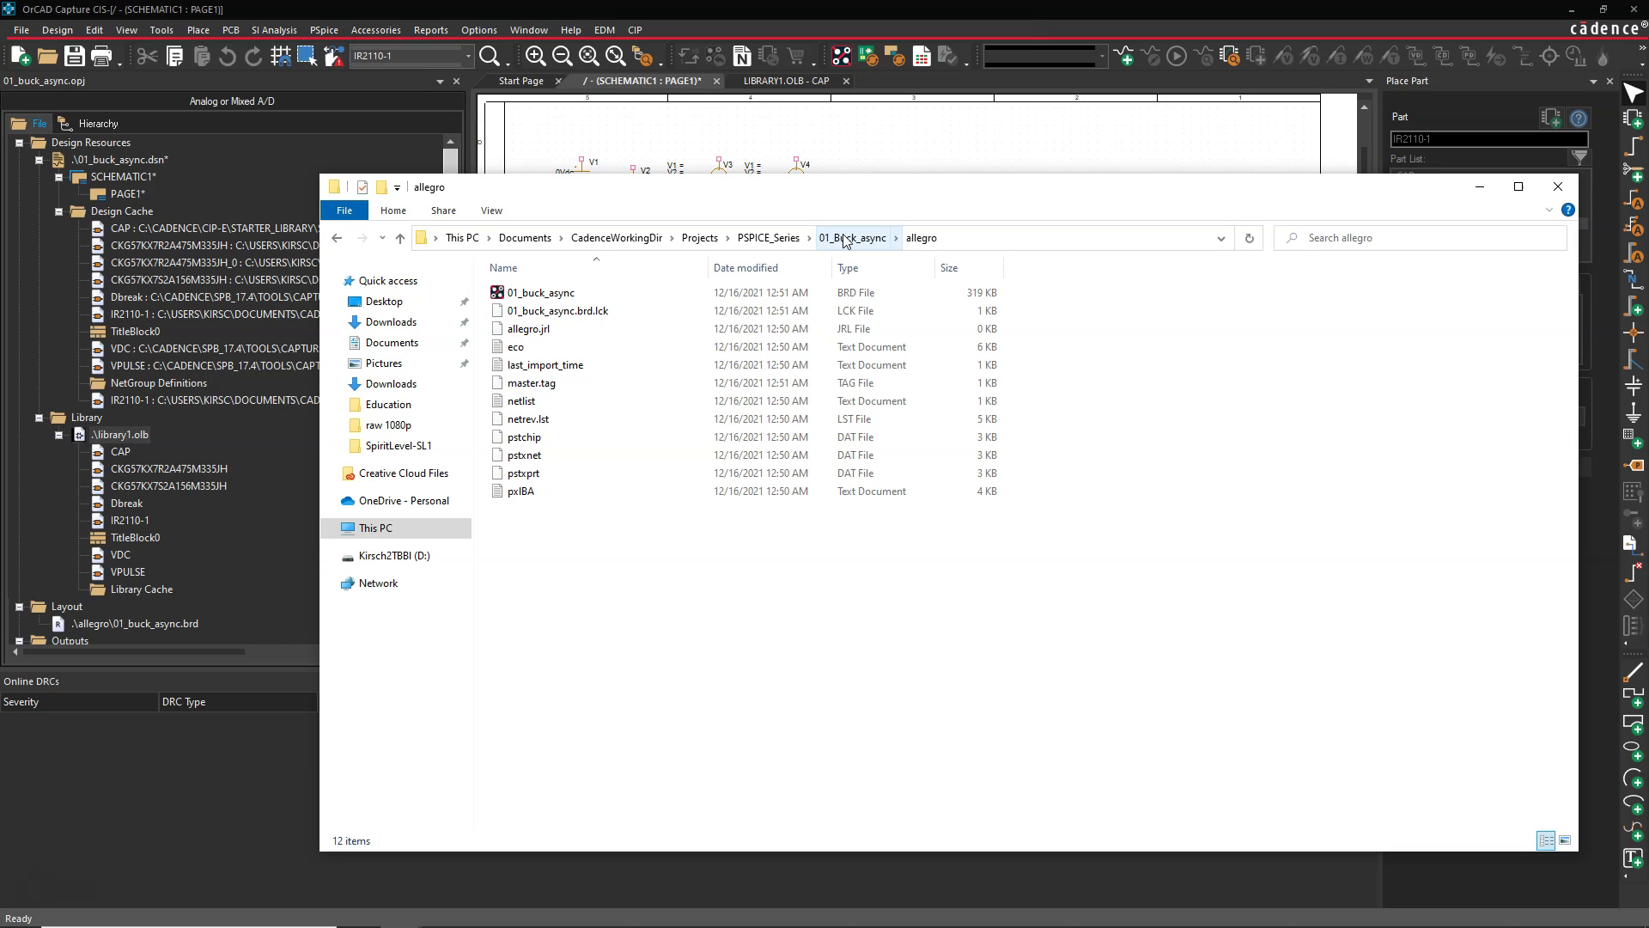
right_click(569, 606)
left_click(552, 609)
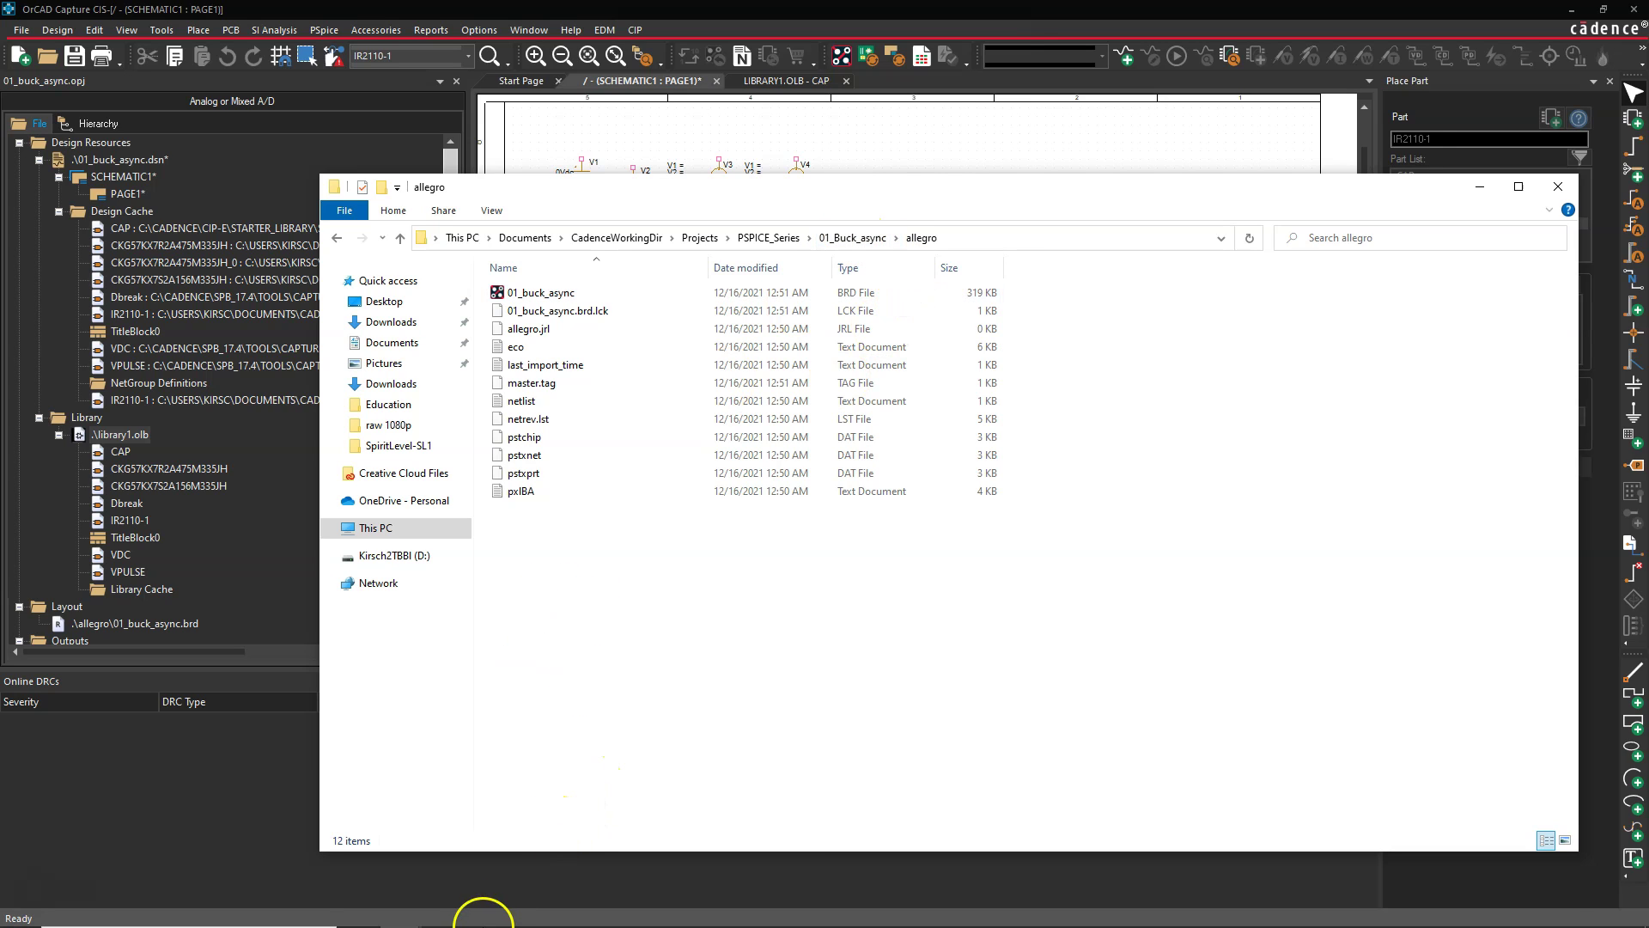
mouse_move(493, 884)
In User Preferences, go to Paths > Library and edit the psmpath directory list
left_click(616, 907)
left_click(148, 28)
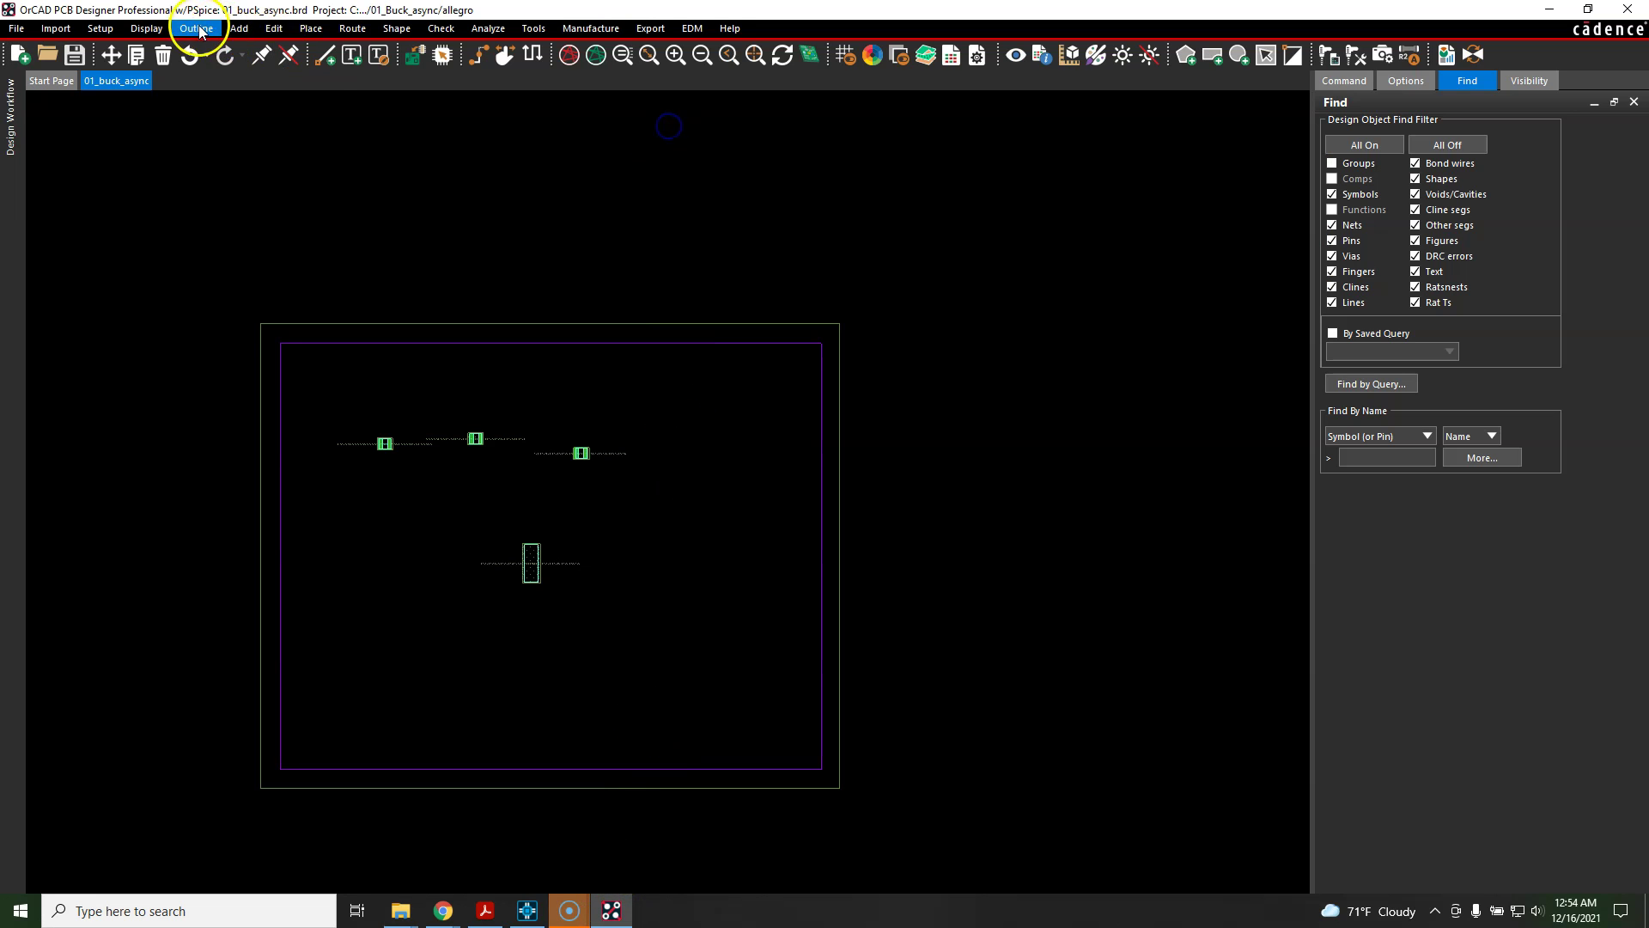
mouse_move(101, 29)
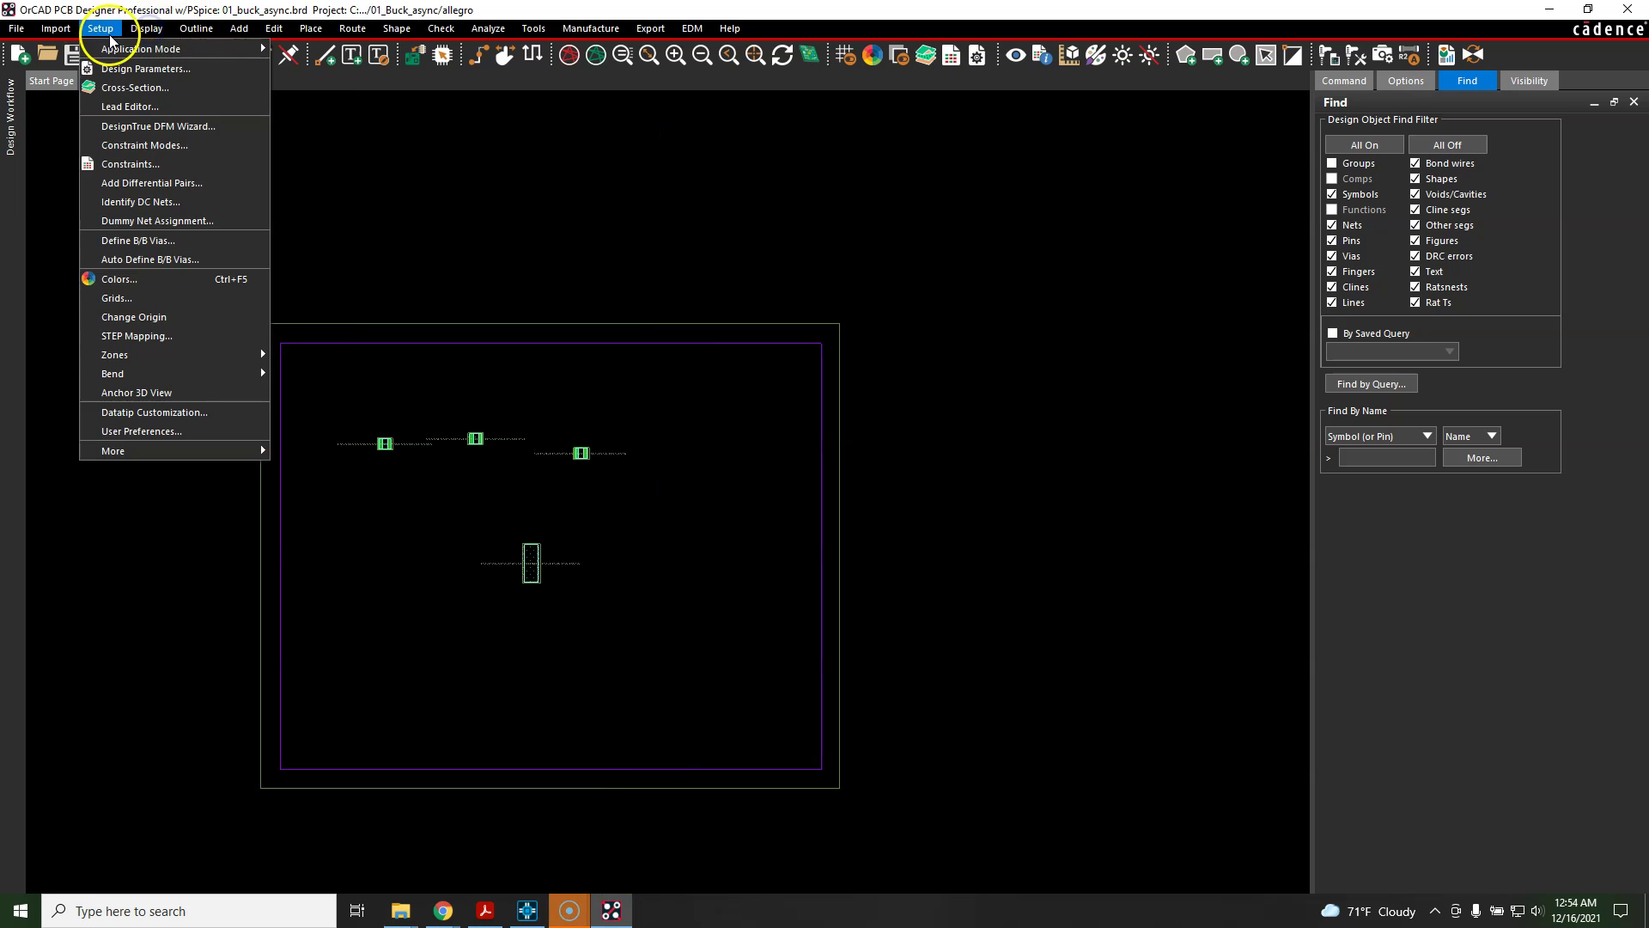
left_click(176, 433)
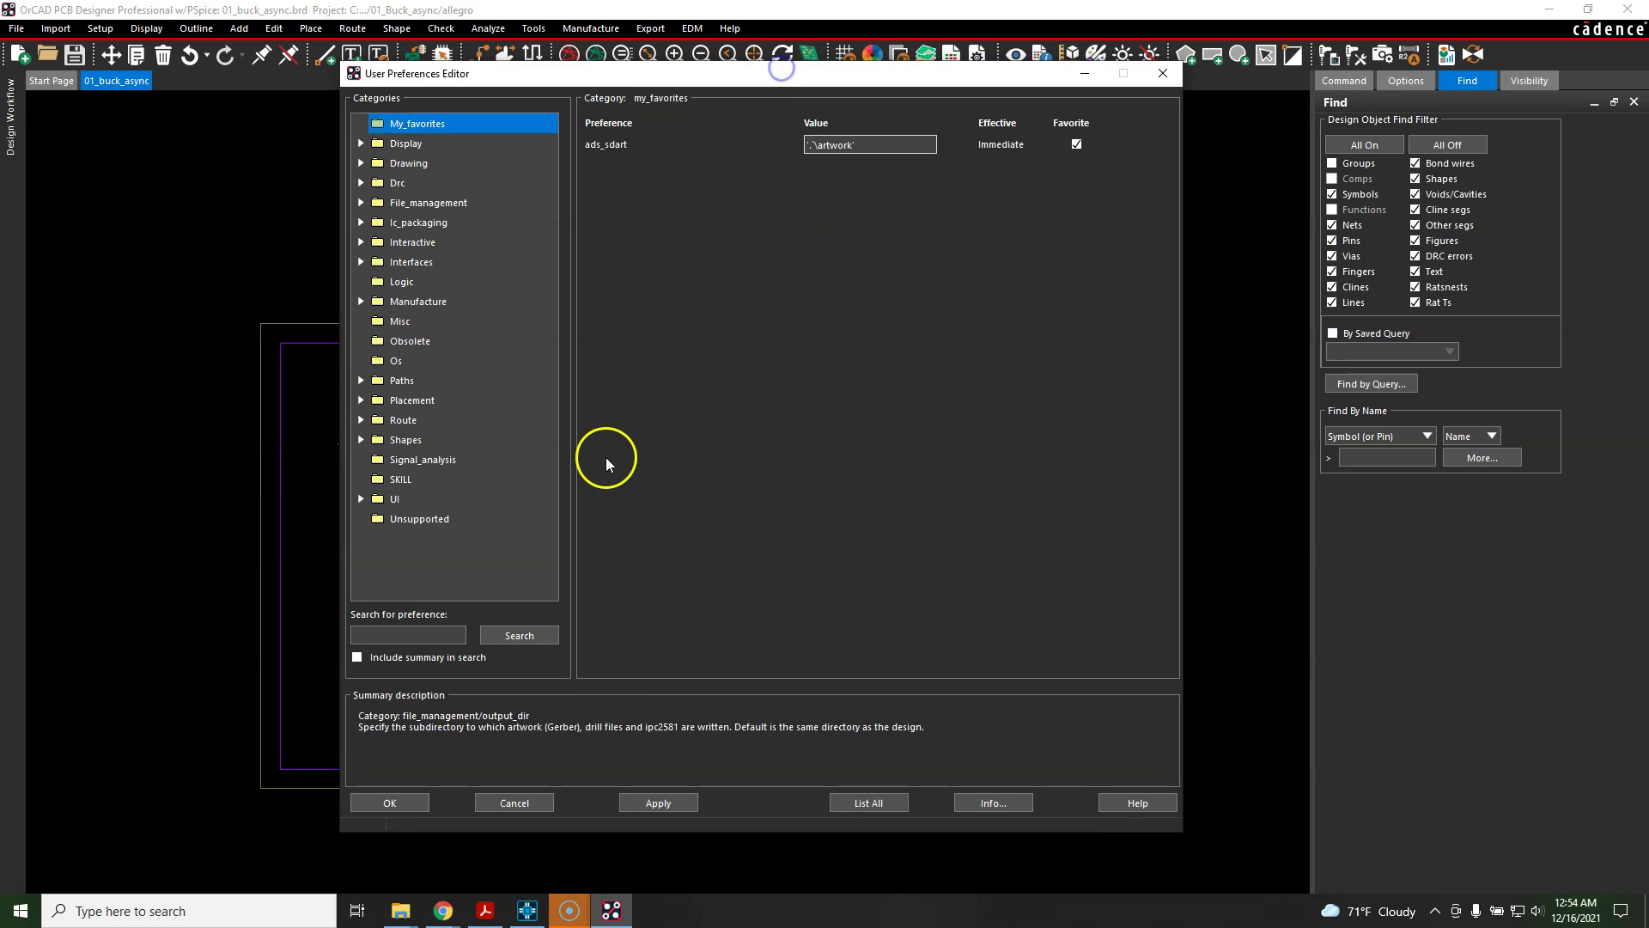
left_click(360, 380)
left_click(421, 438)
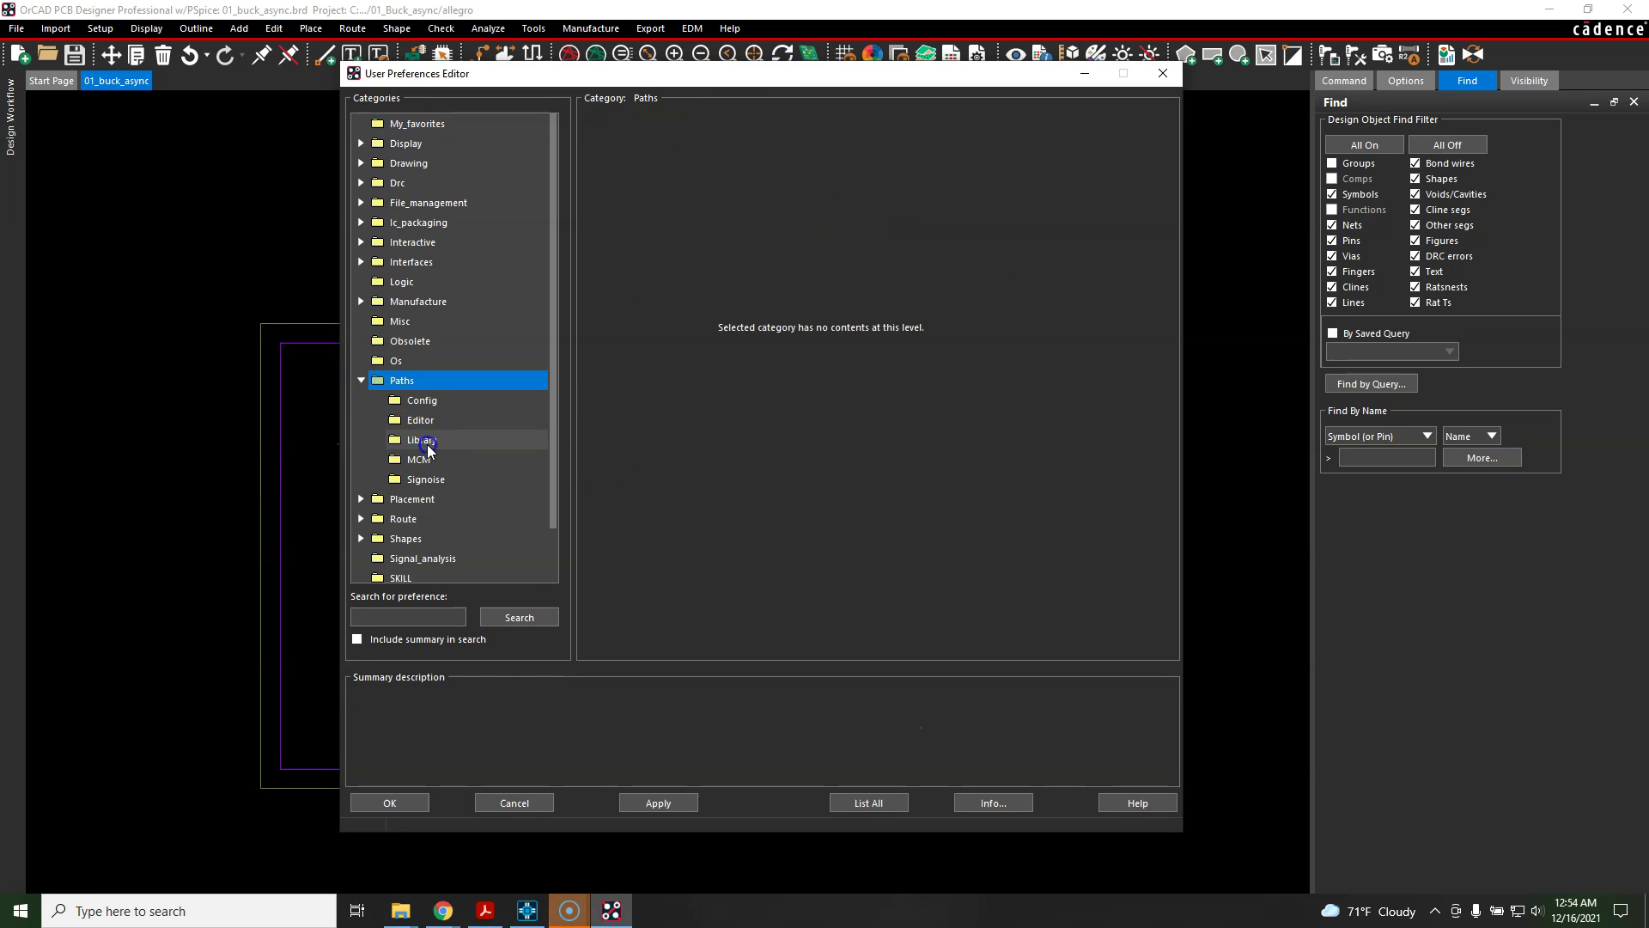
left_click(754, 302)
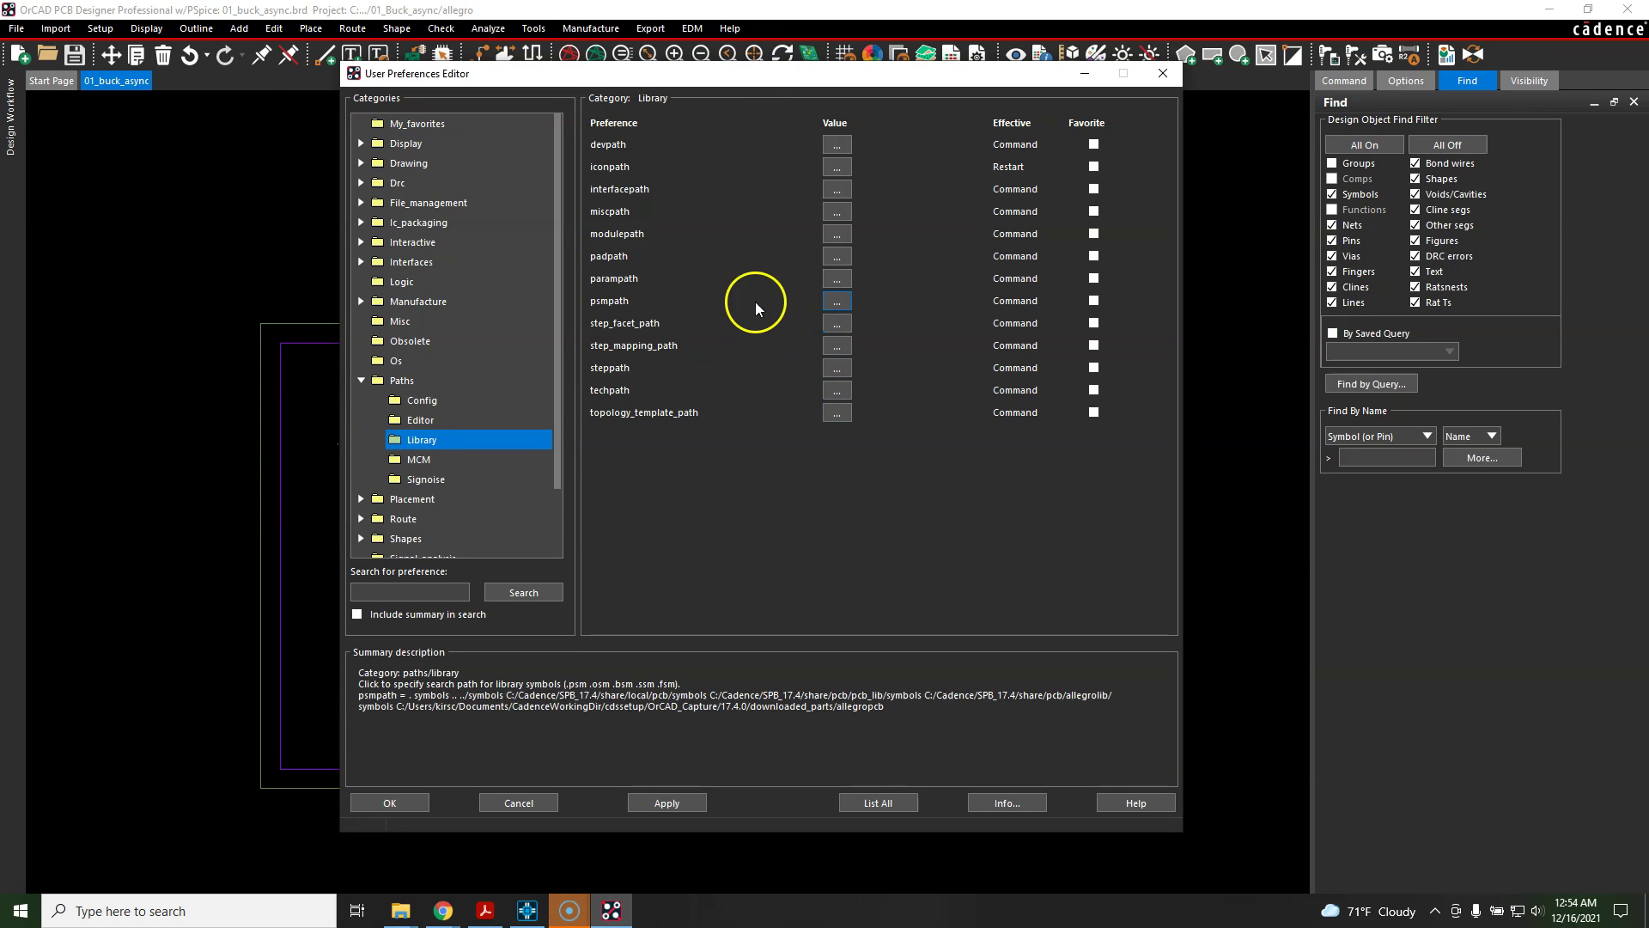
left_click(826, 303)
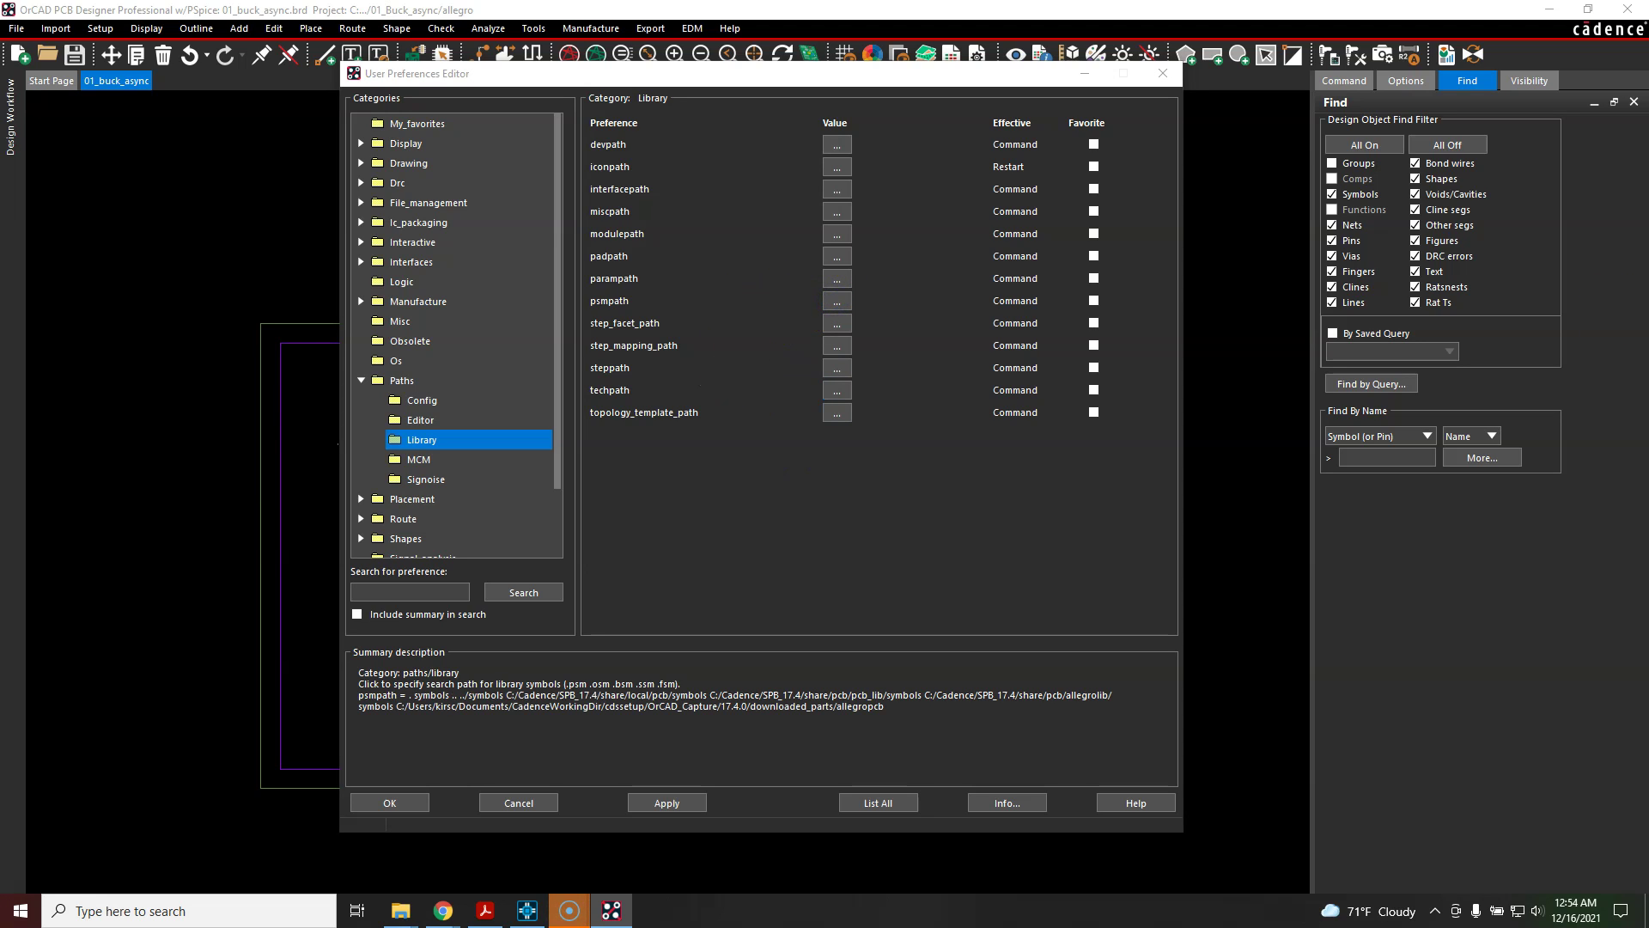
Move and enlarge the psmpath Items dialog, select '.', then show the allegro Explorer window
left_click_drag(874, 334, 485, 350)
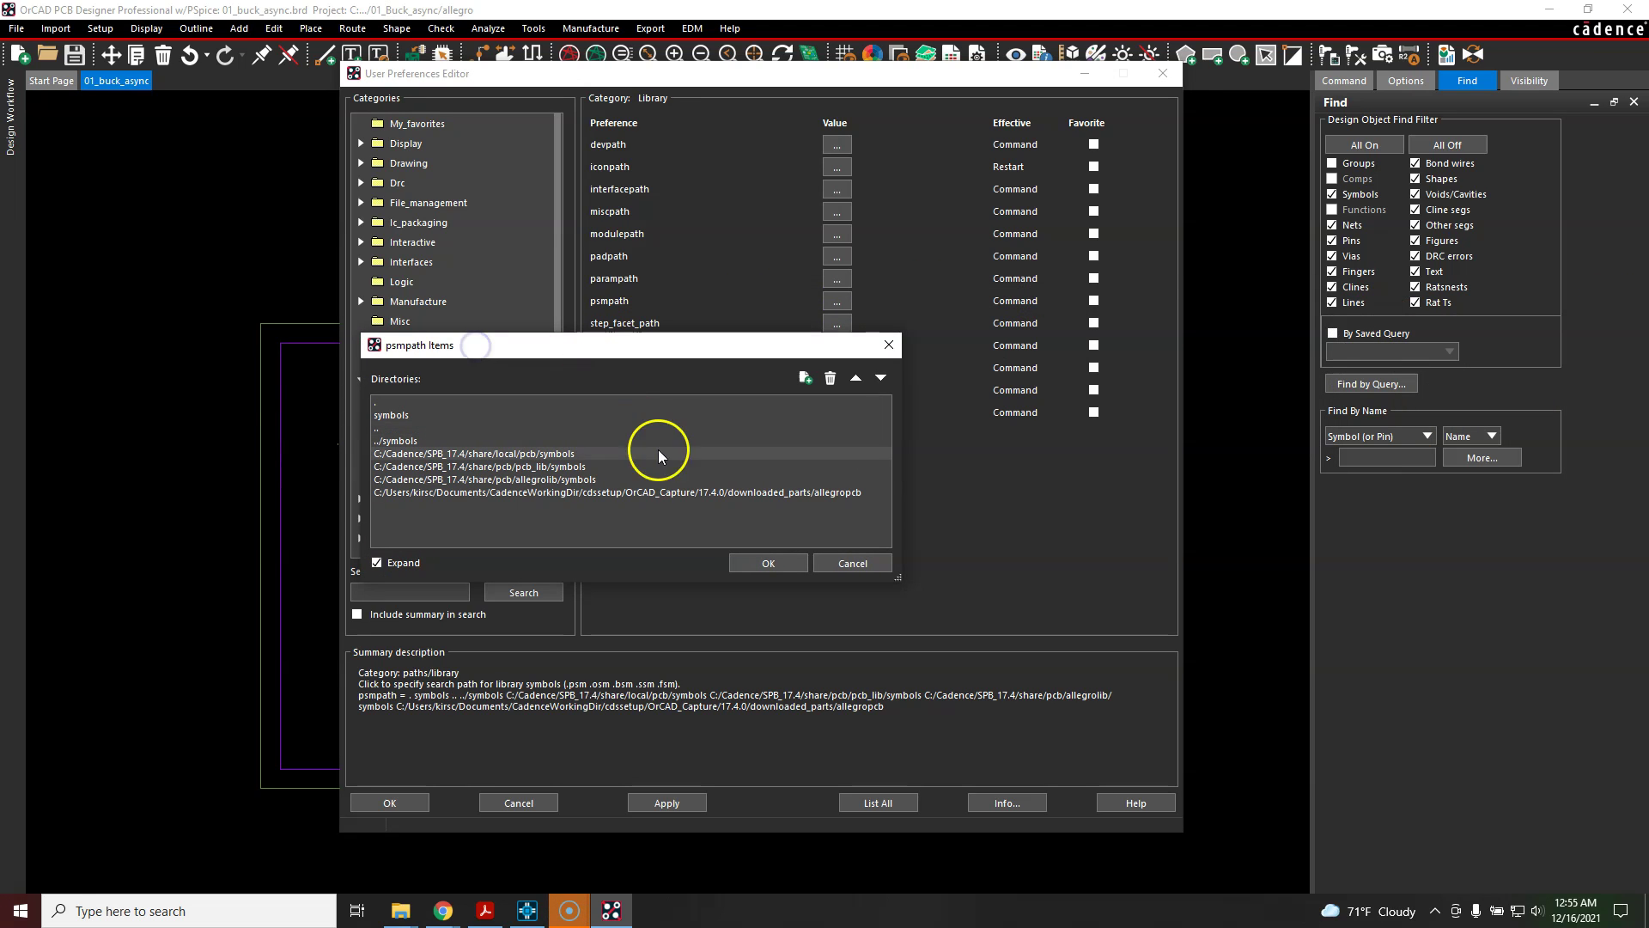
left_click_drag(899, 578, 951, 600)
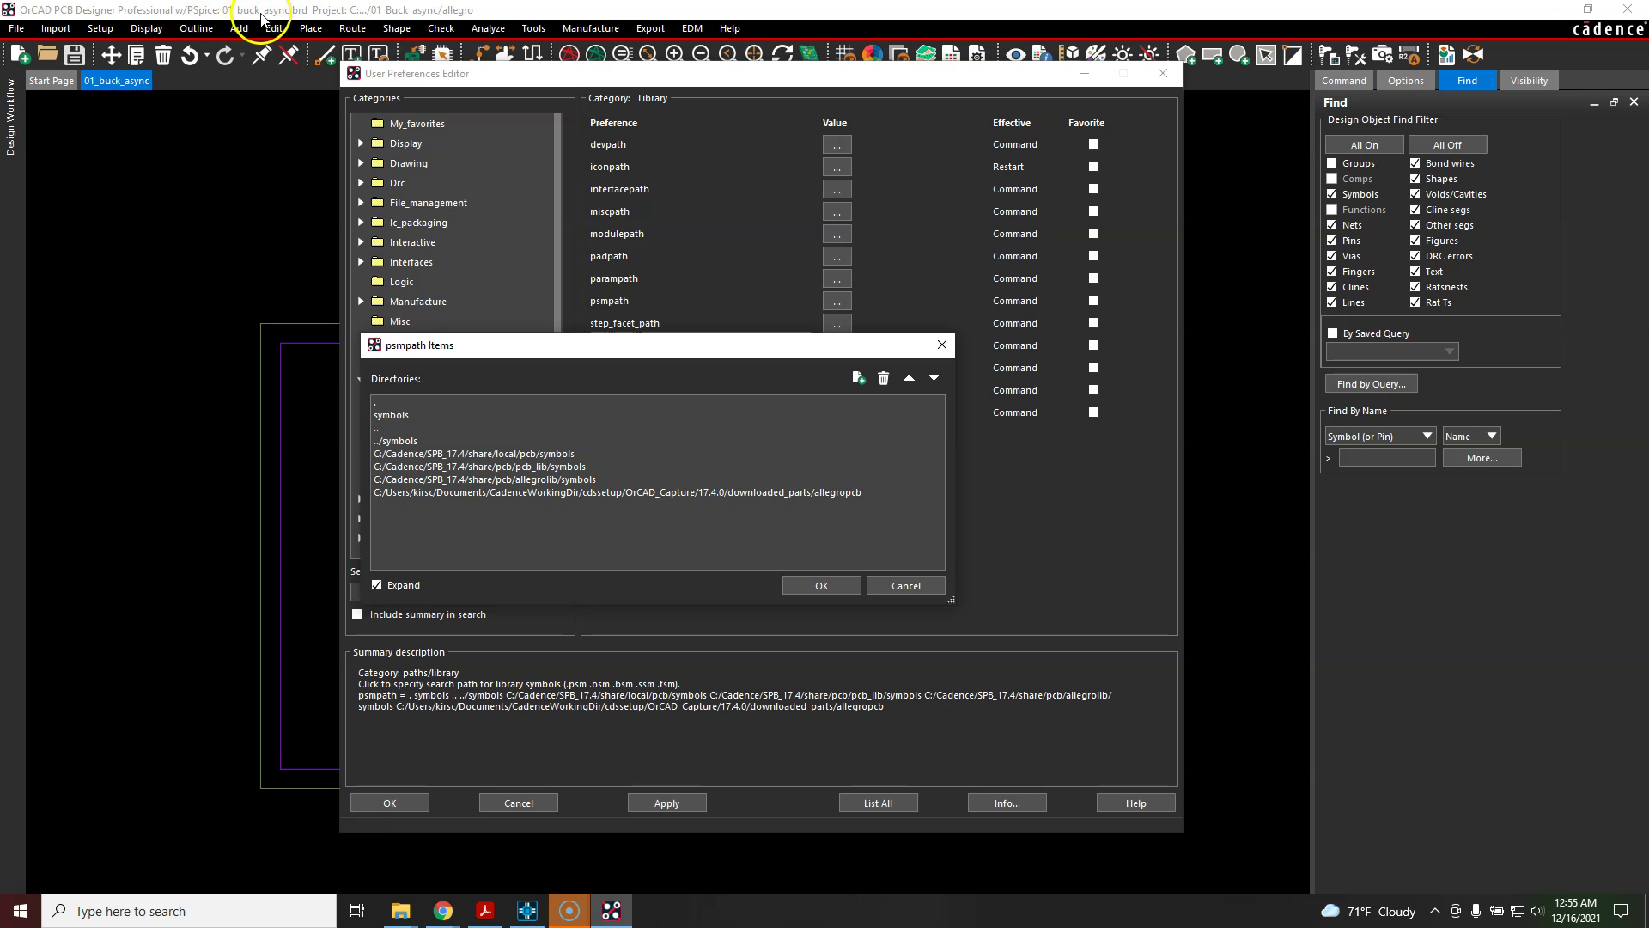
left_click(430, 401)
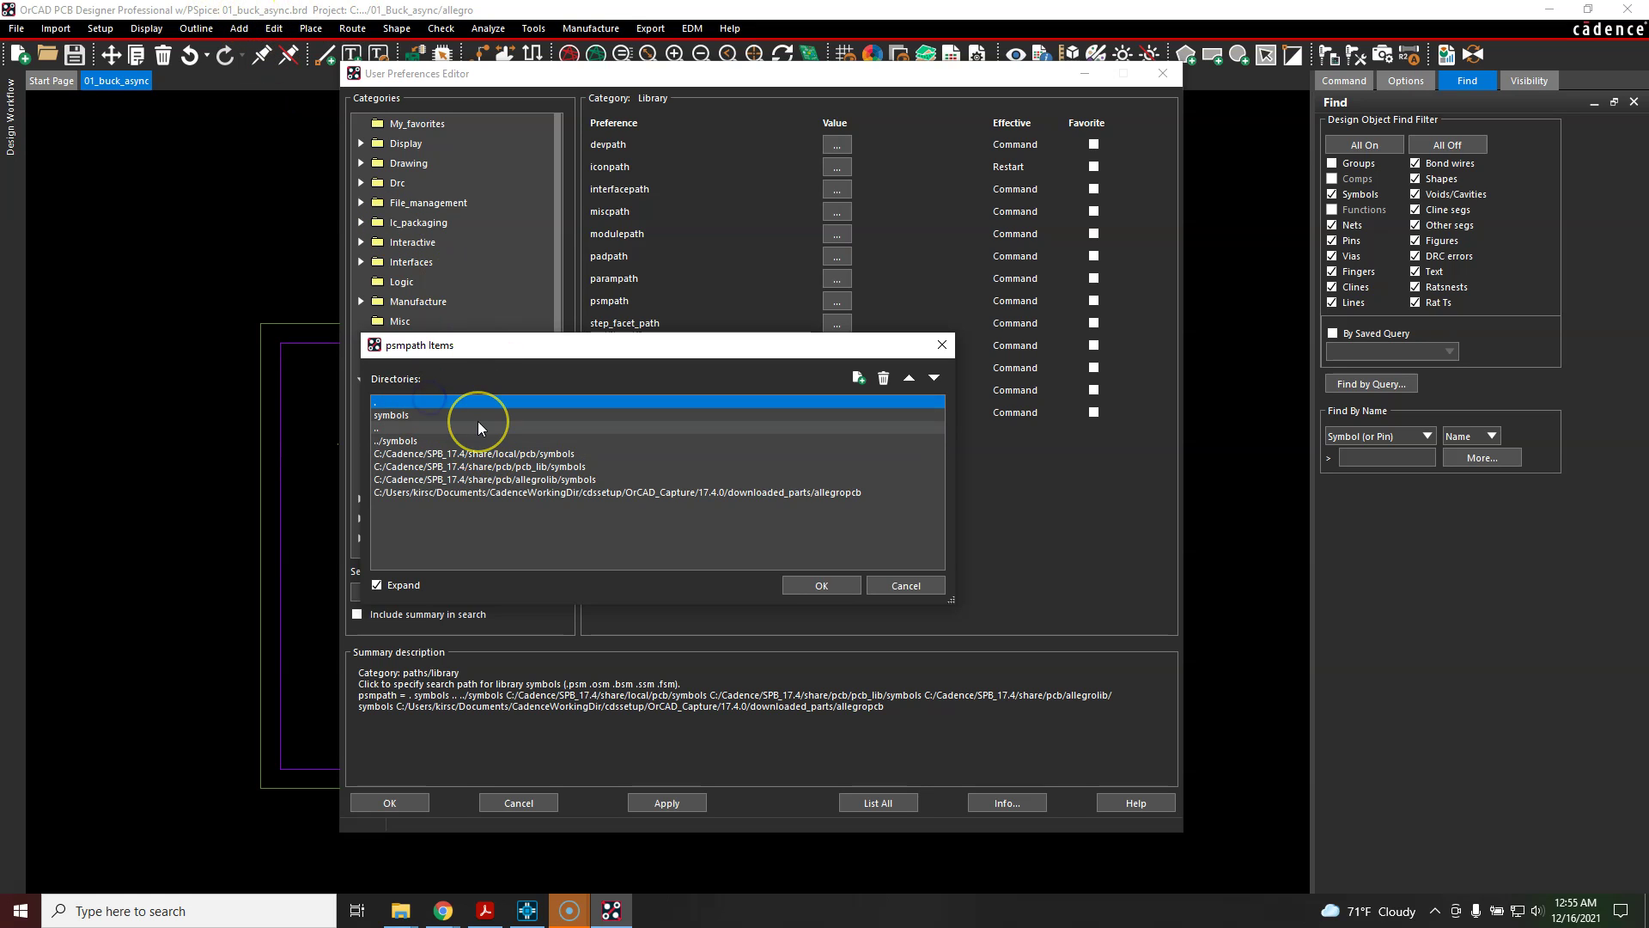
left_click(400, 910)
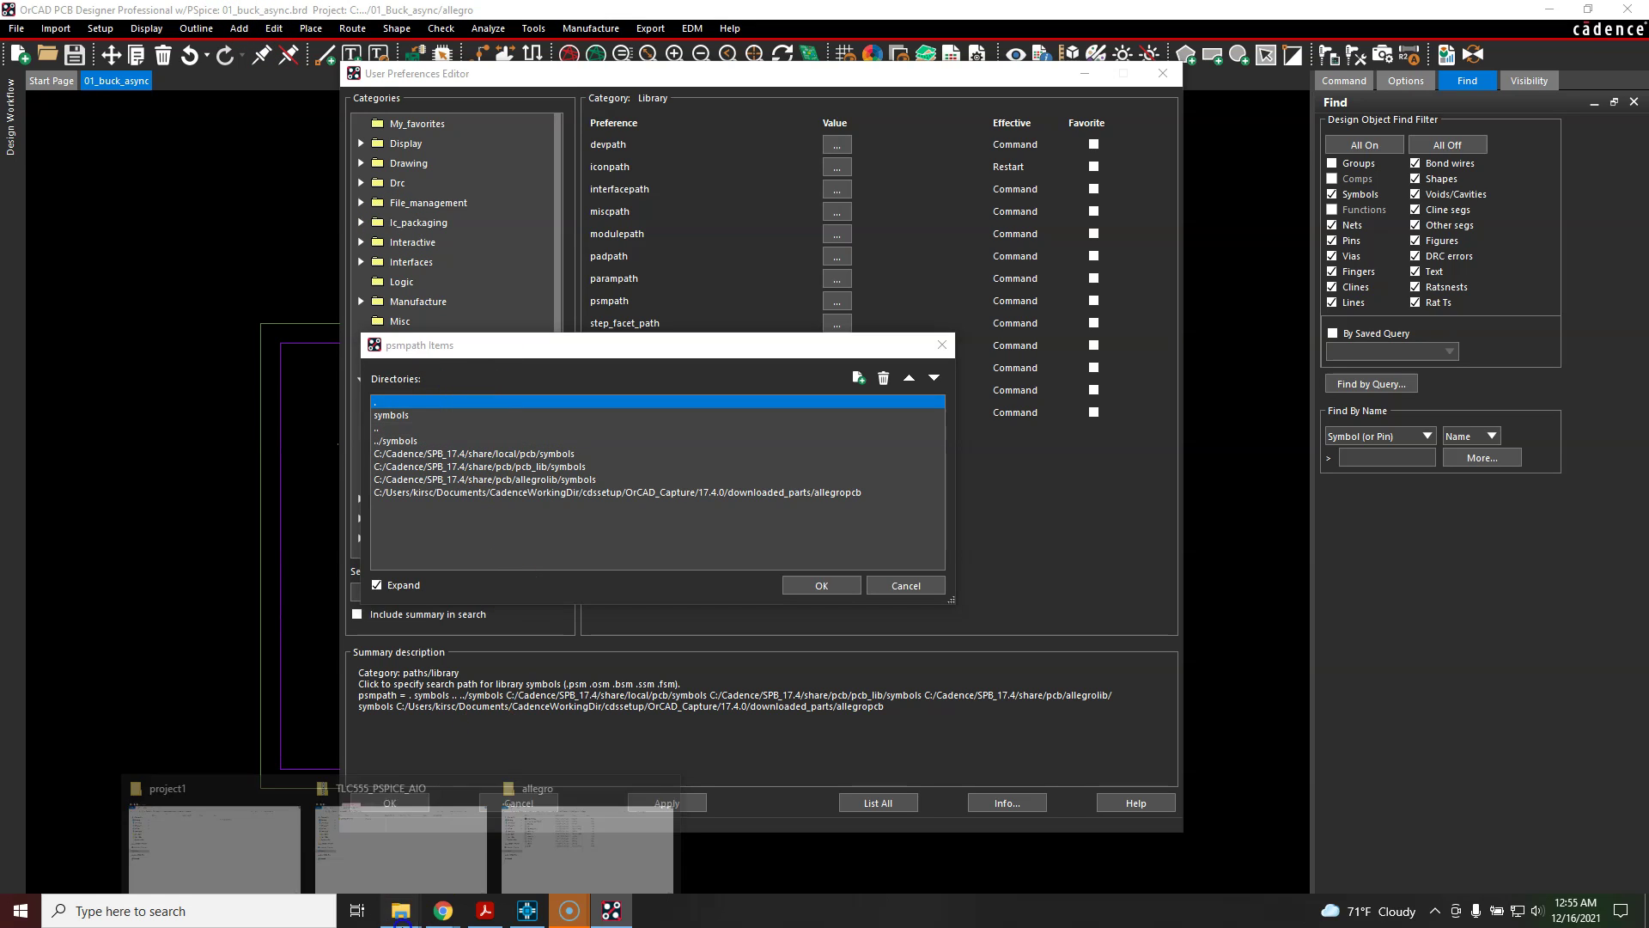
left_click(556, 832)
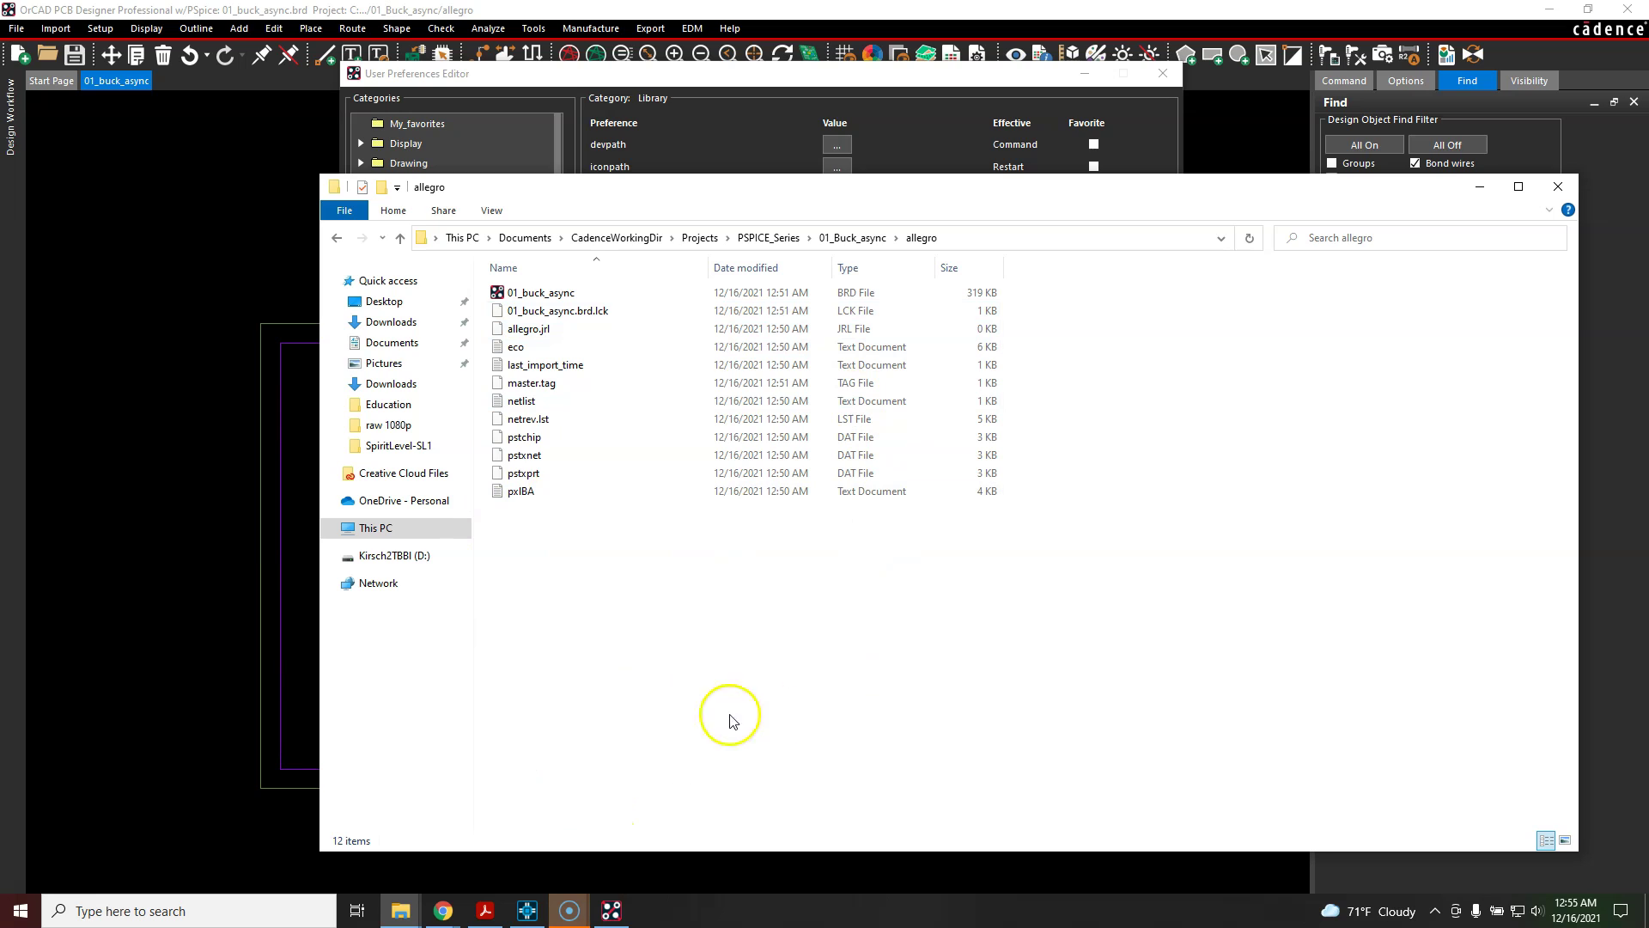
Select the symbols entry in the psmpath directory list
left_click(814, 495)
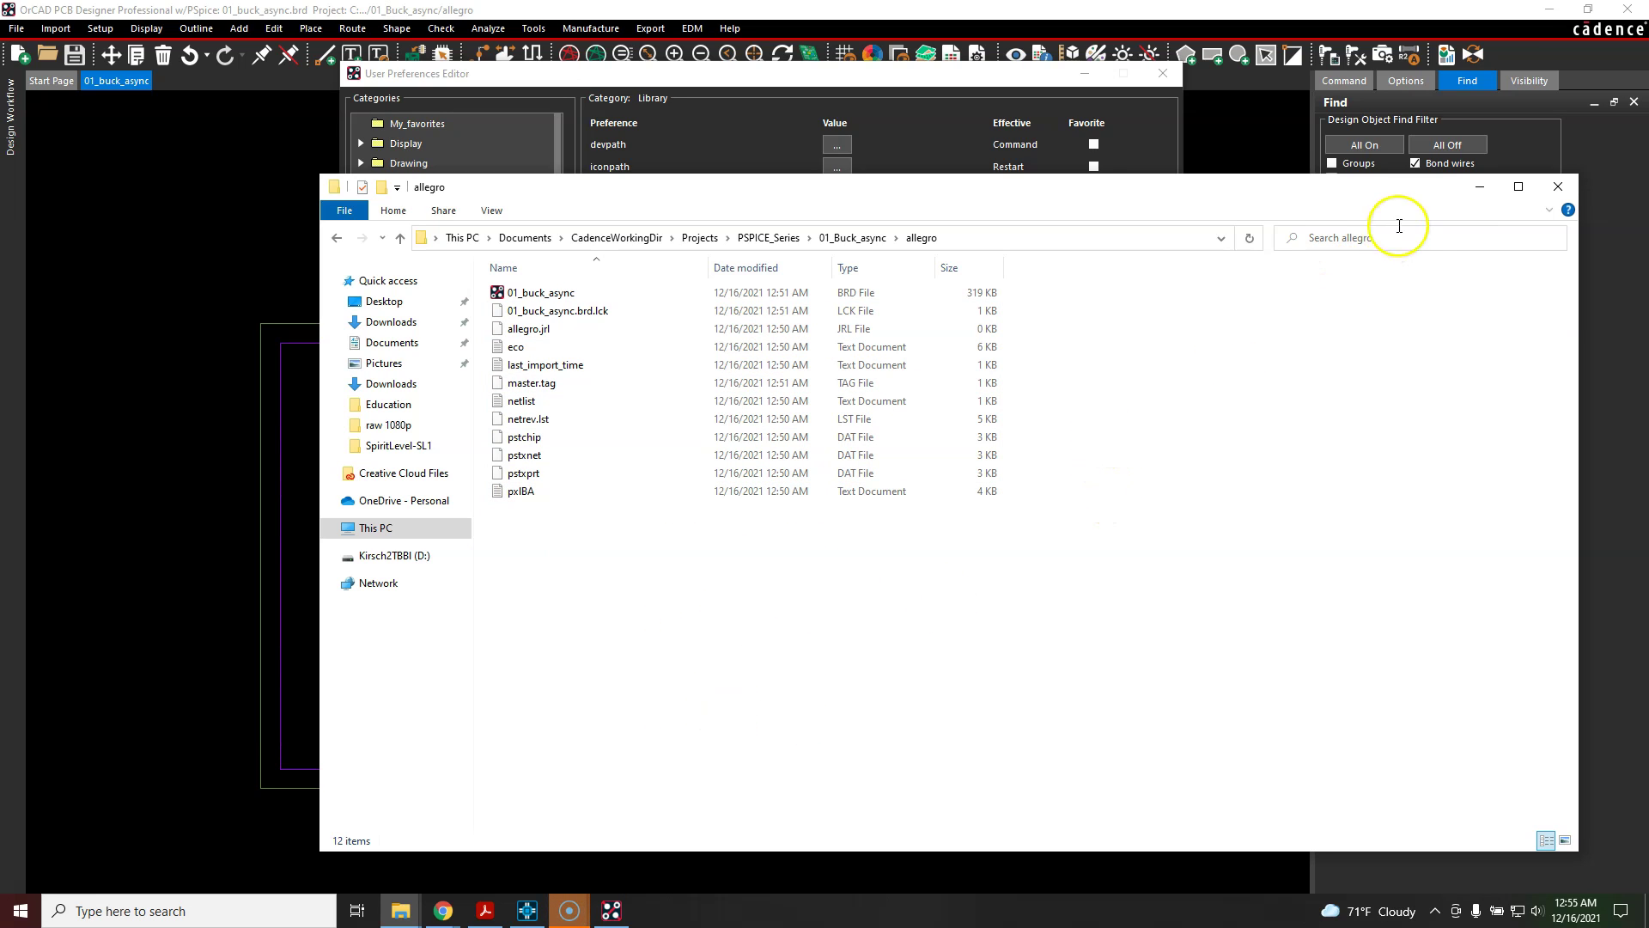
left_click(1478, 190)
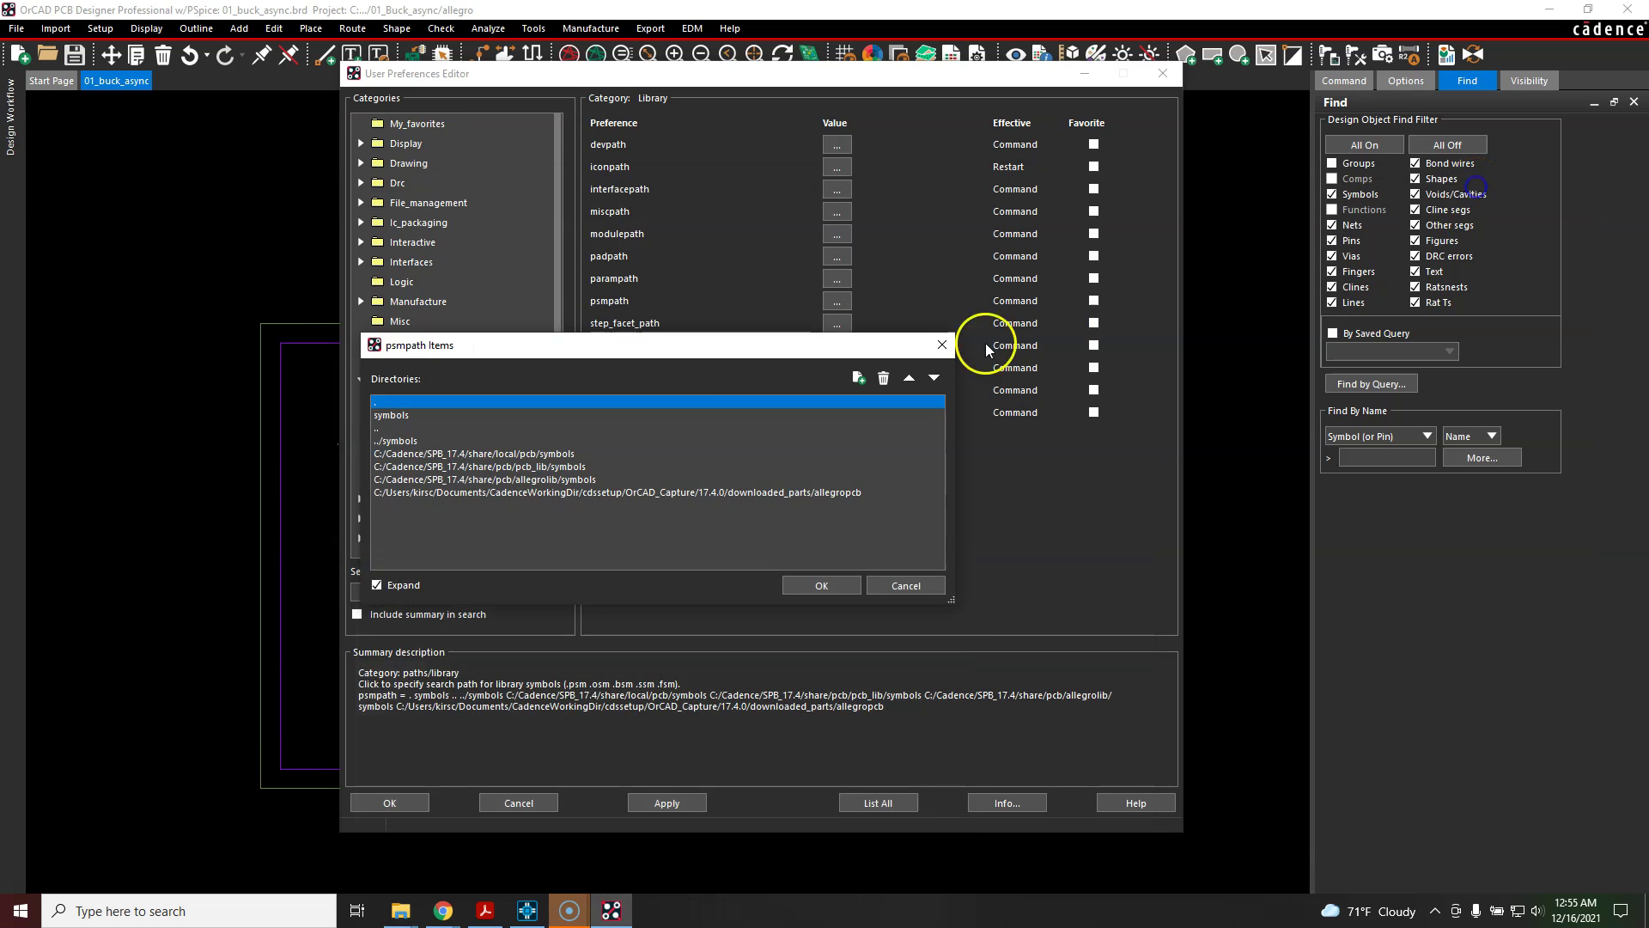
left_click(432, 415)
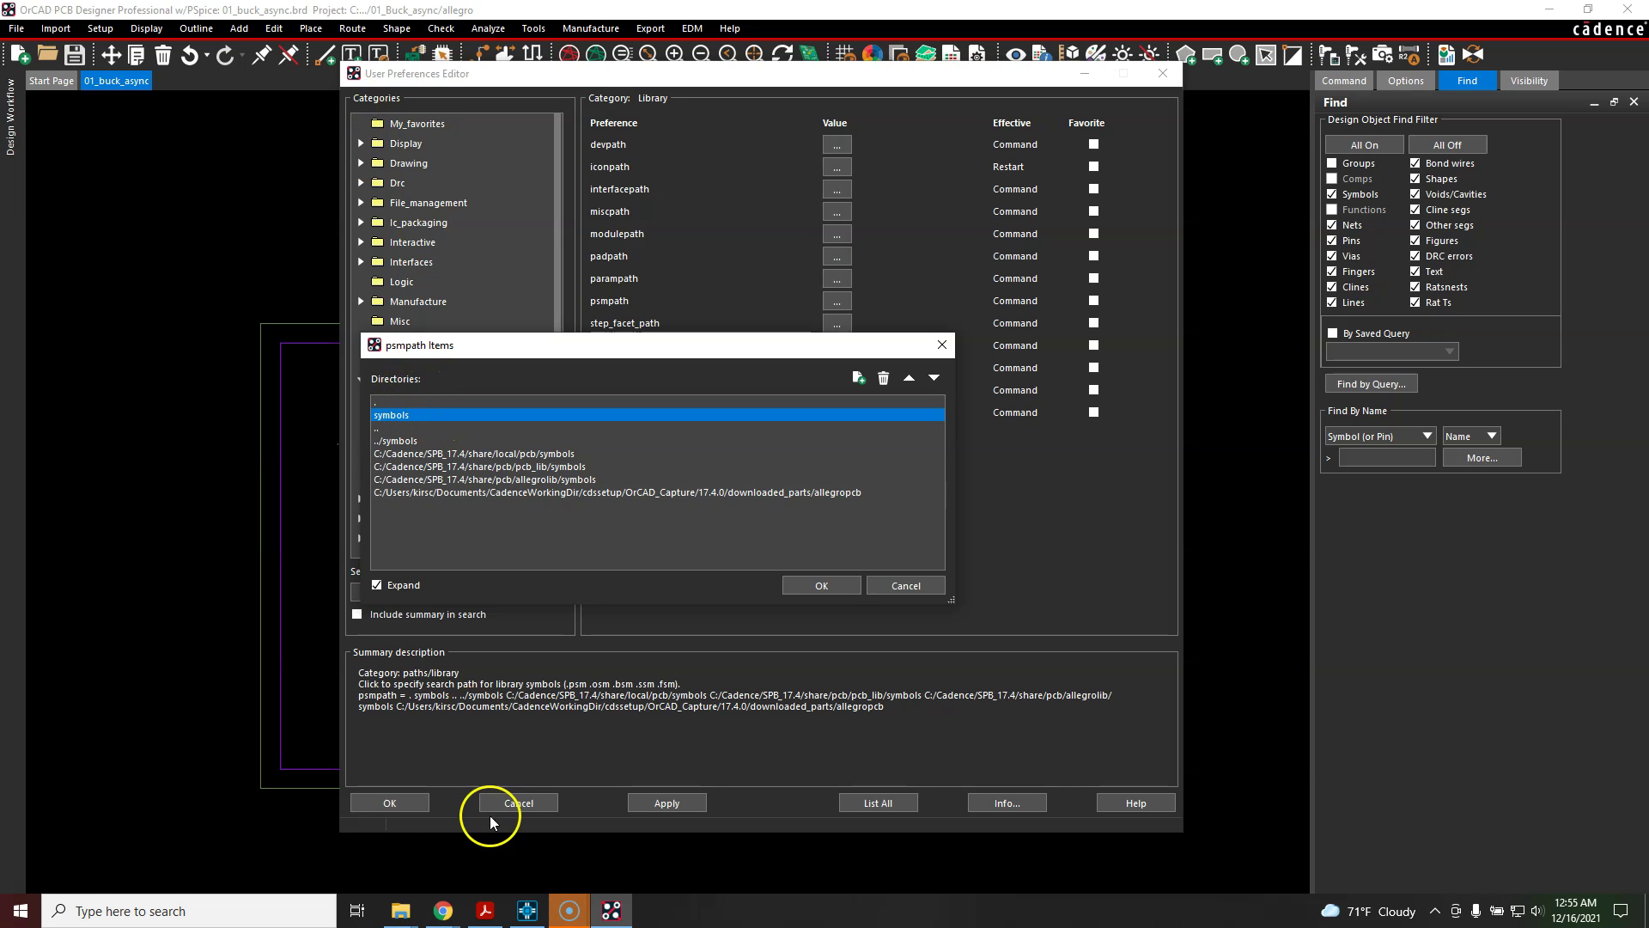
Create a new folder named 'symbols' in the allegro folder and open it
mouse_move(400, 908)
left_click(552, 837)
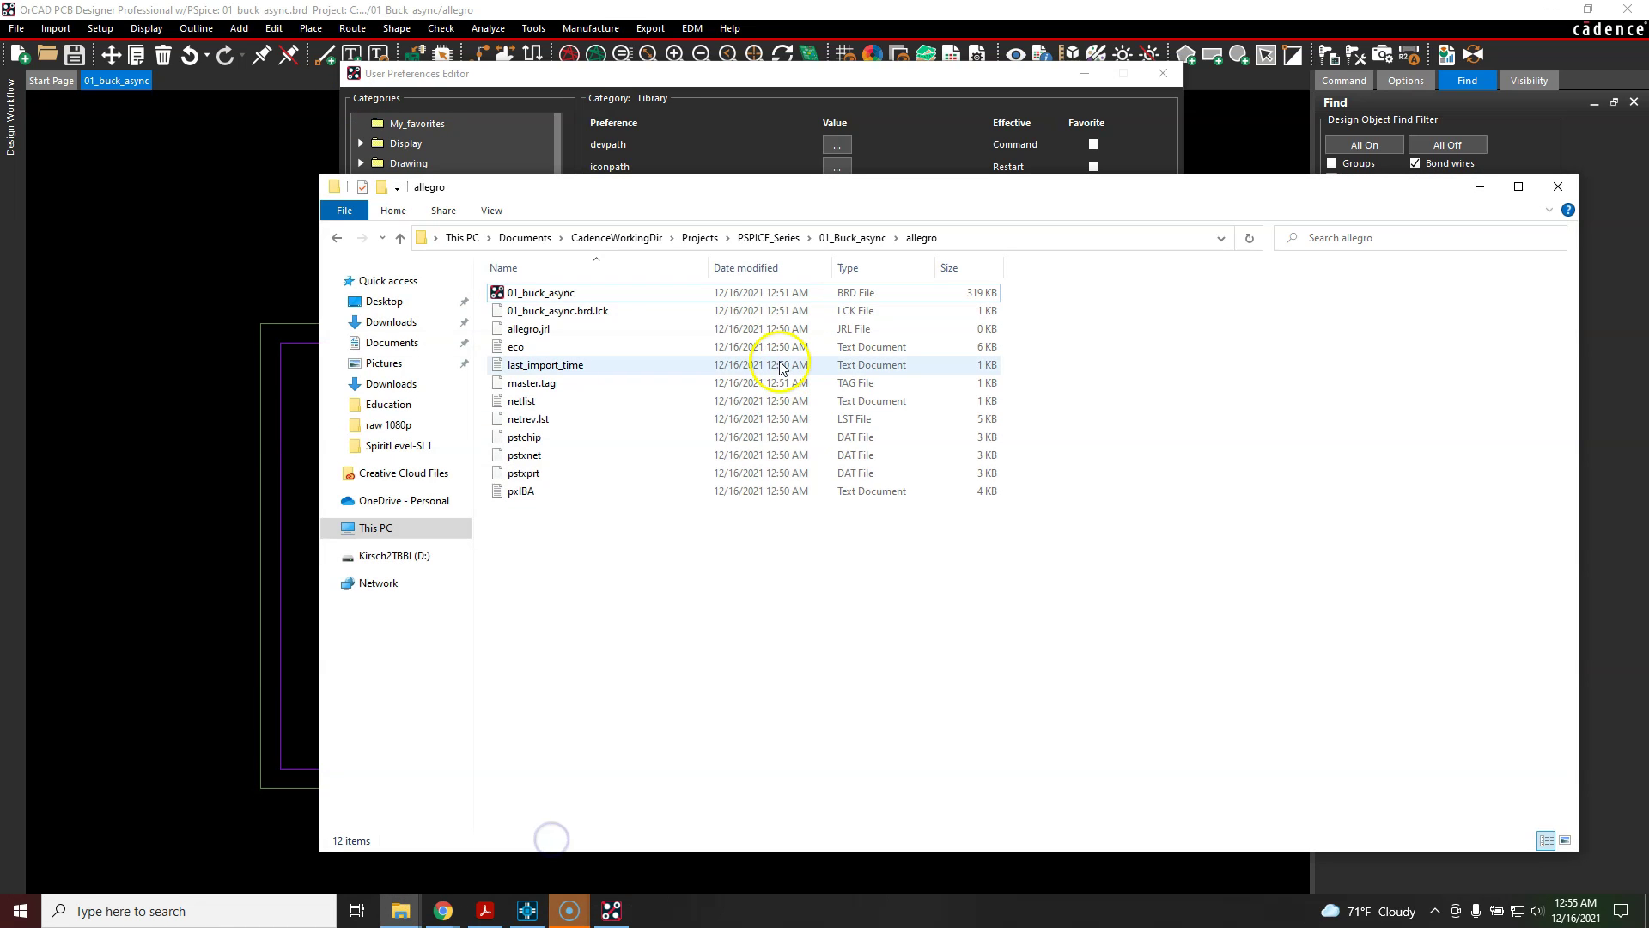
right_click(593, 599)
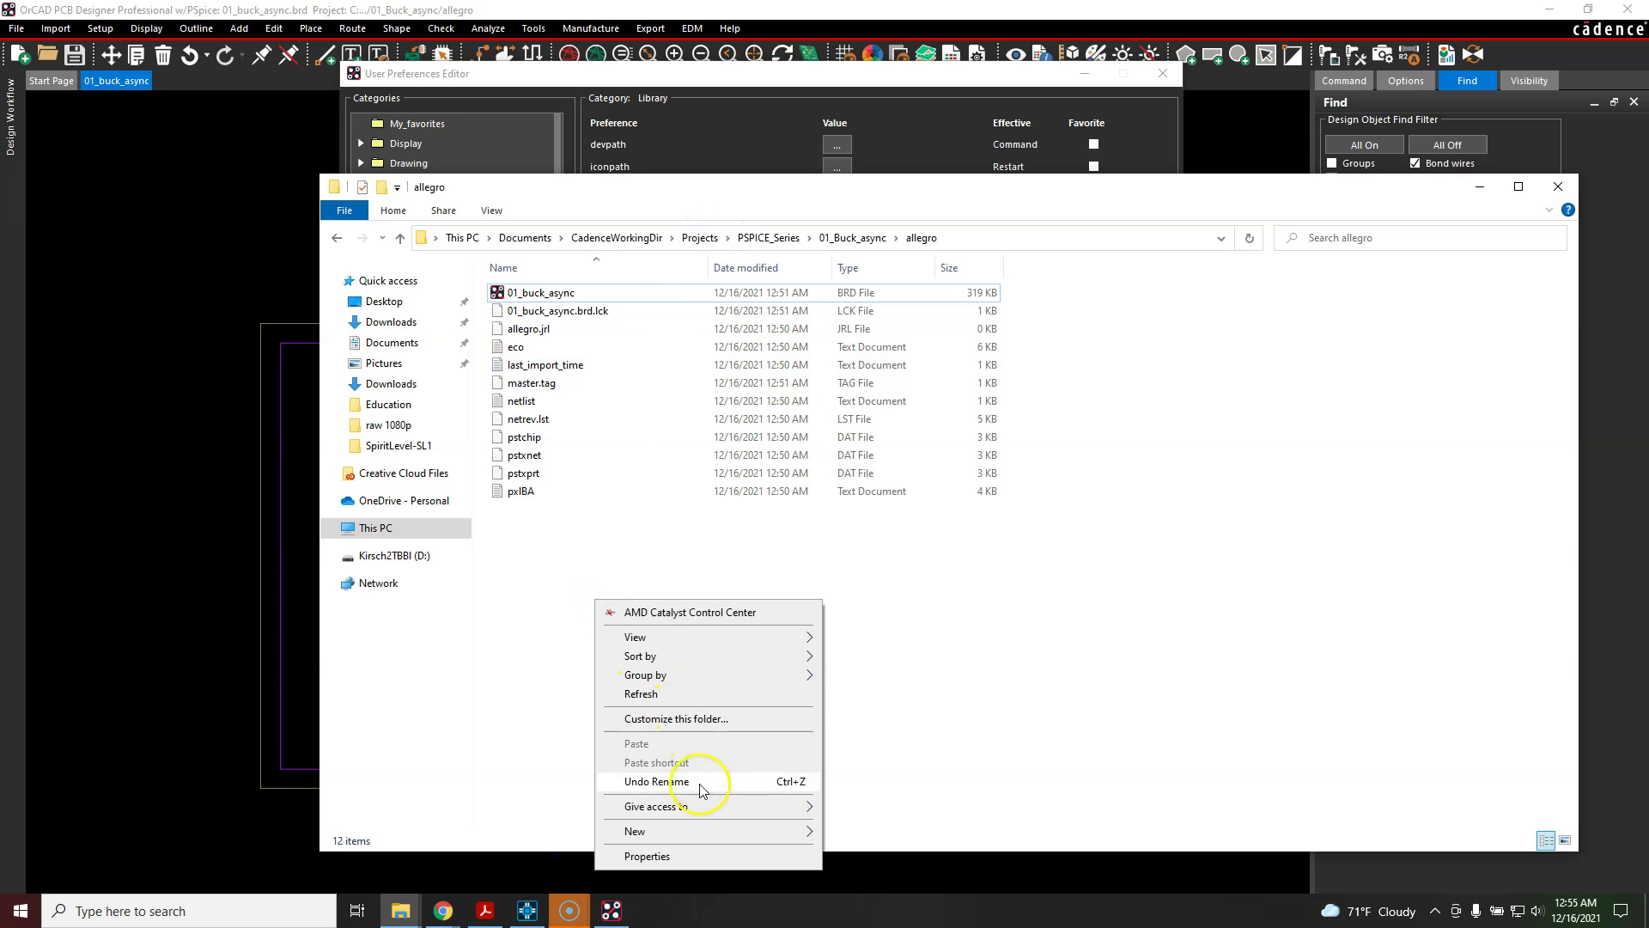
mouse_move(732, 831)
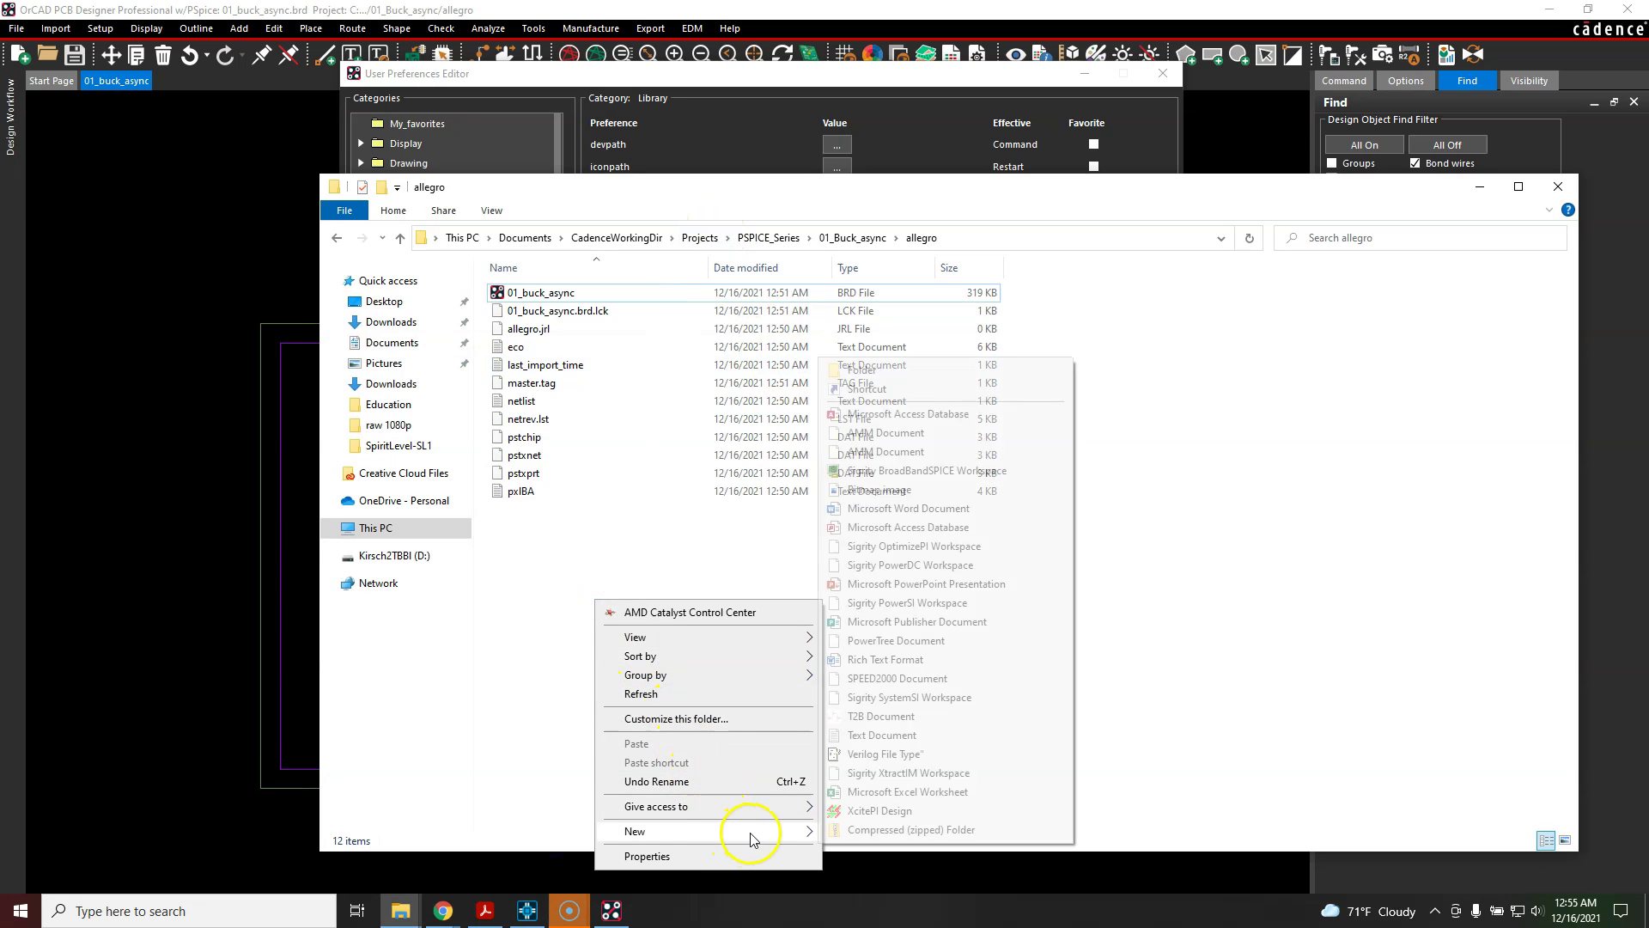
left_click(882, 378)
type("symb")
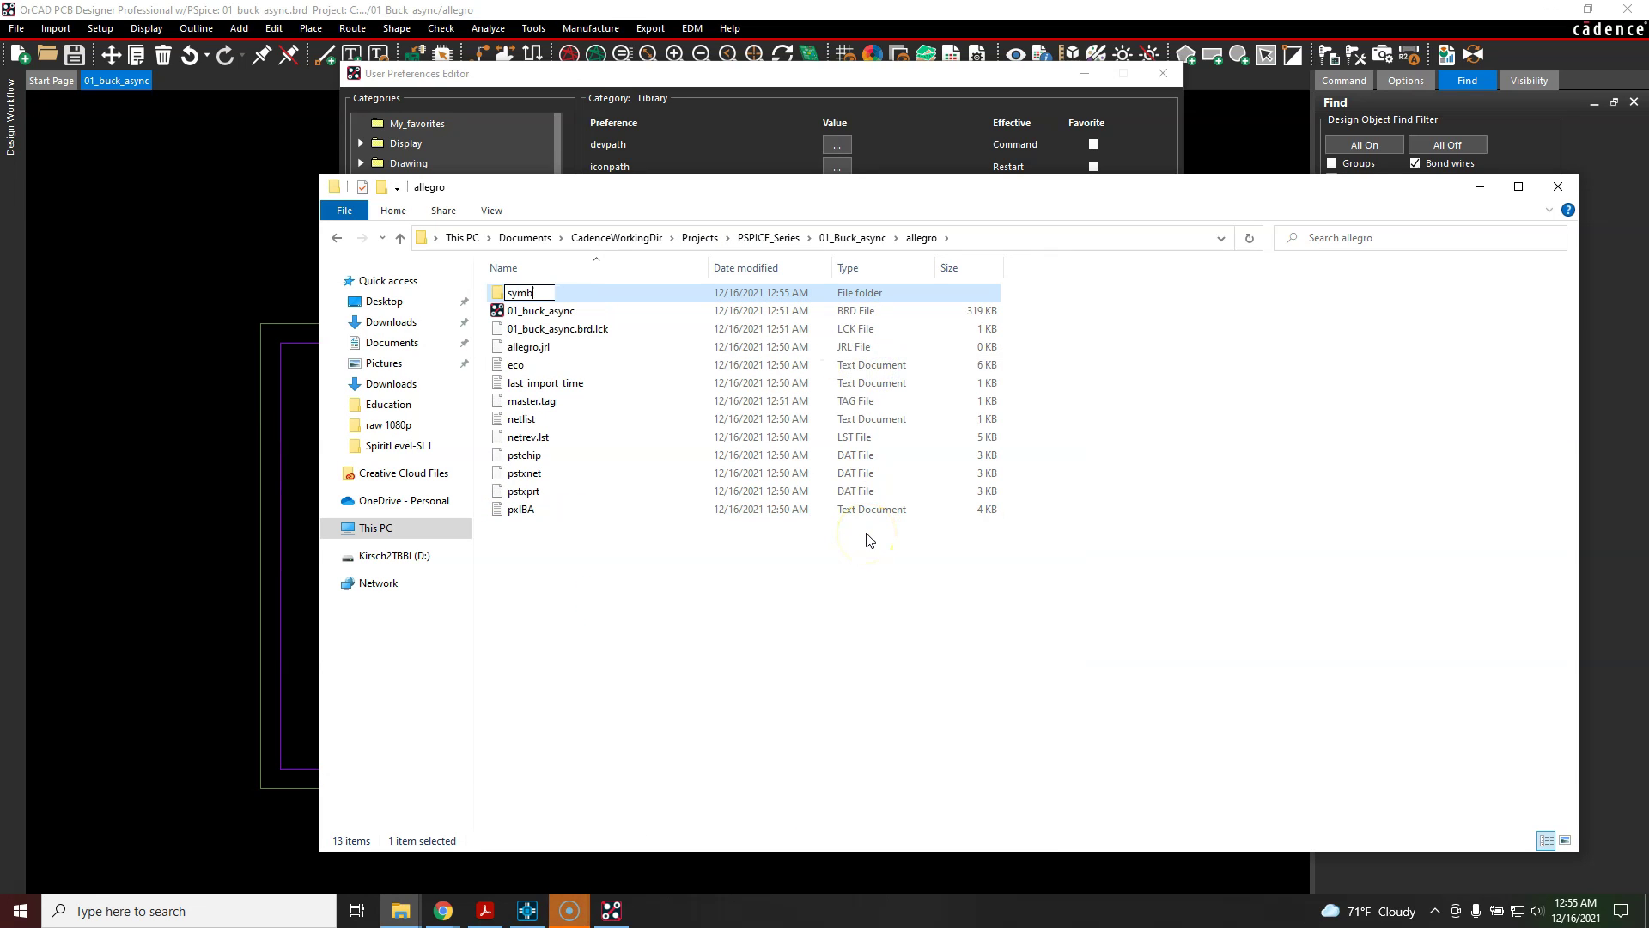
type("ols")
key("Return")
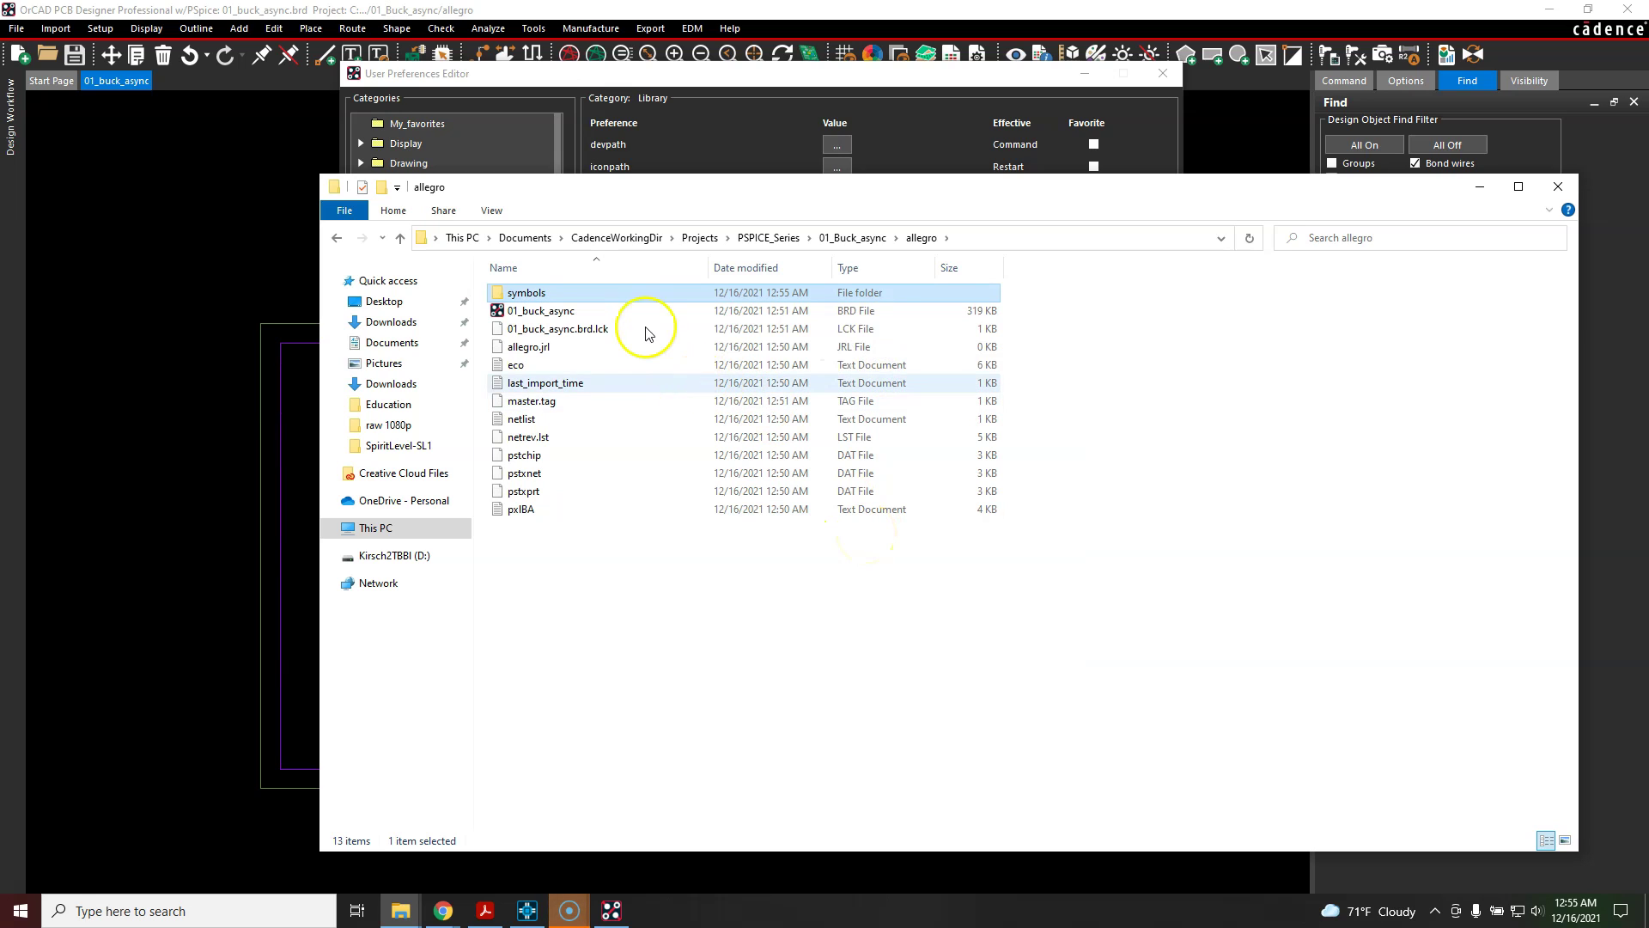
double_click(641, 301)
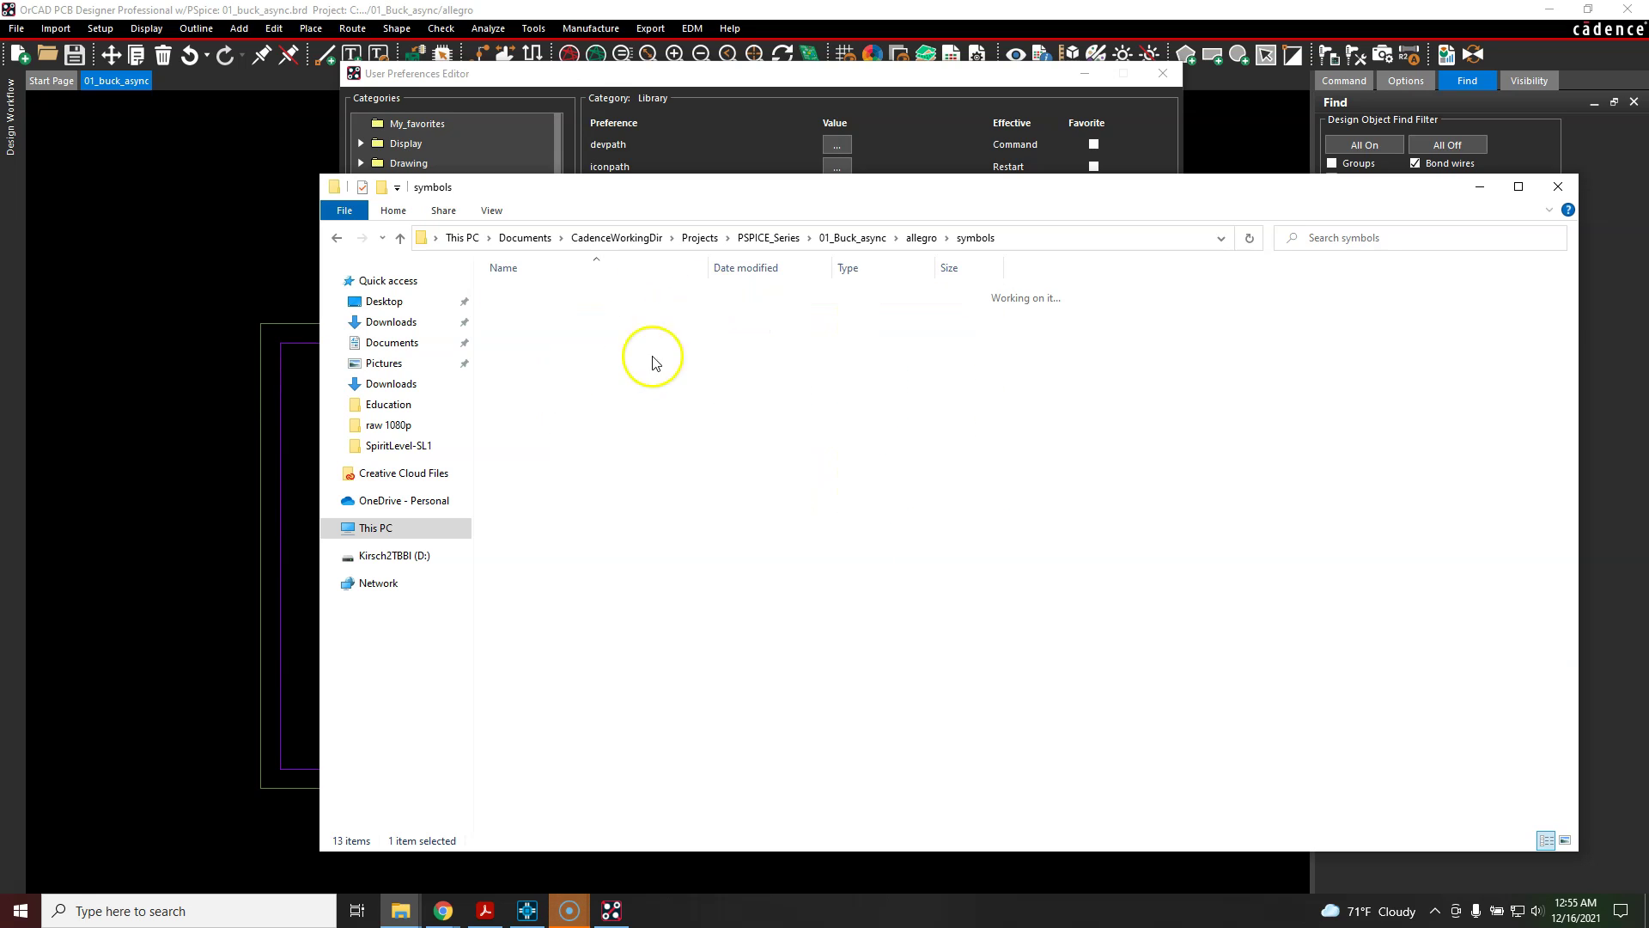
Select the '..' psmpath entry and go up from allegro to 01_Buck_async in Explorer
left_click(1477, 194)
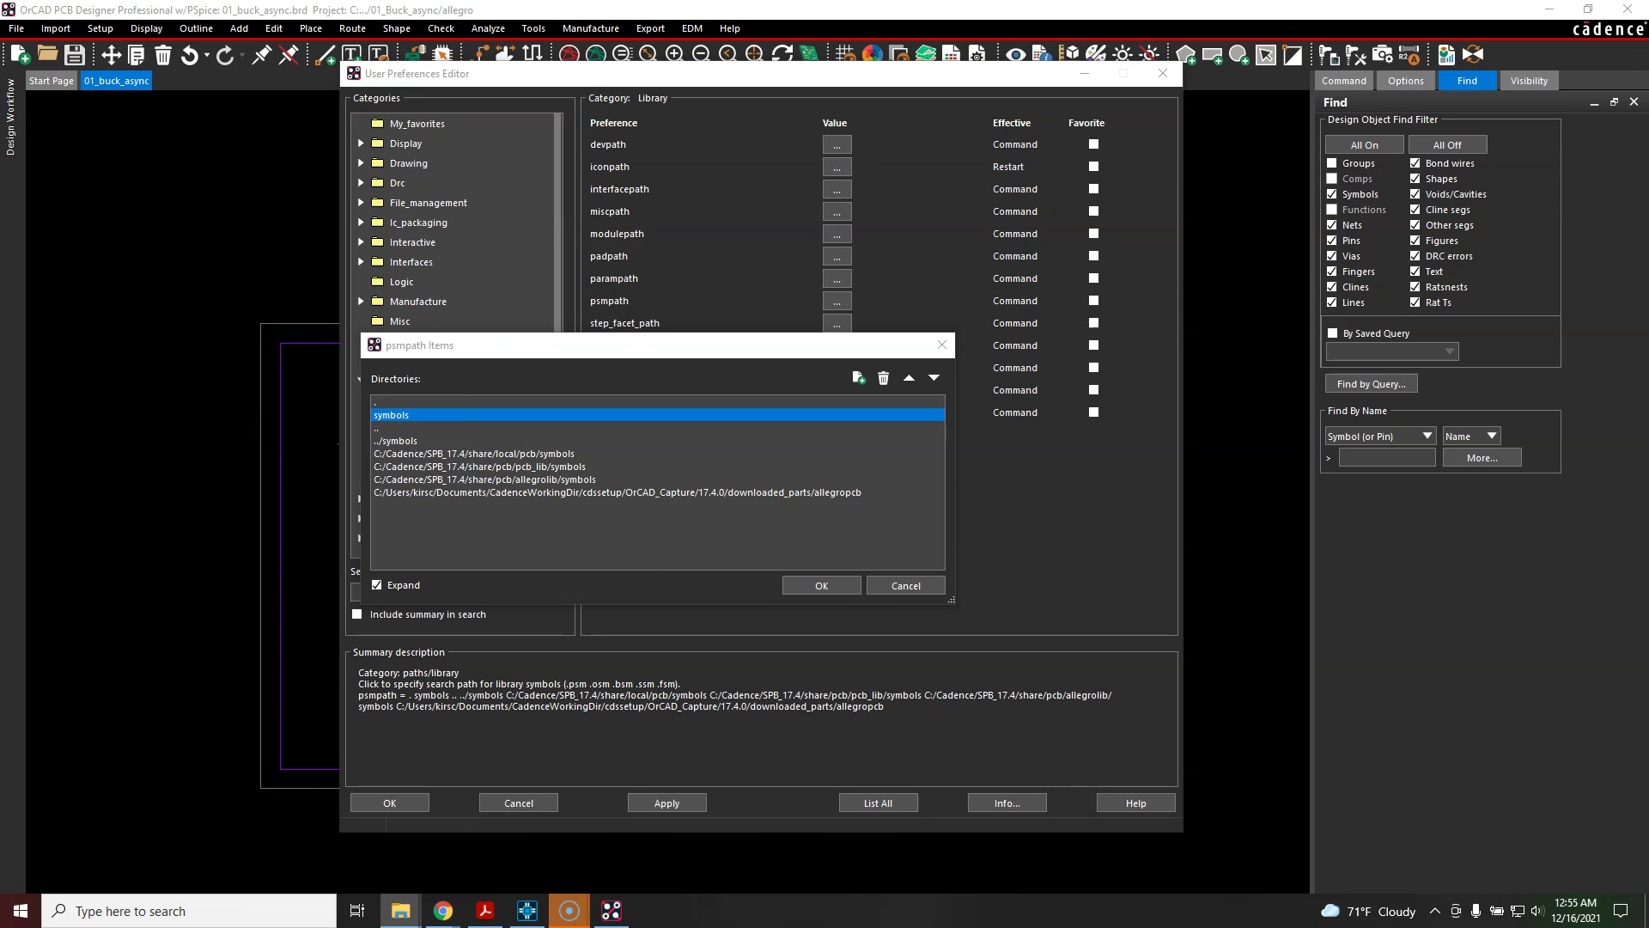
left_click(403, 428)
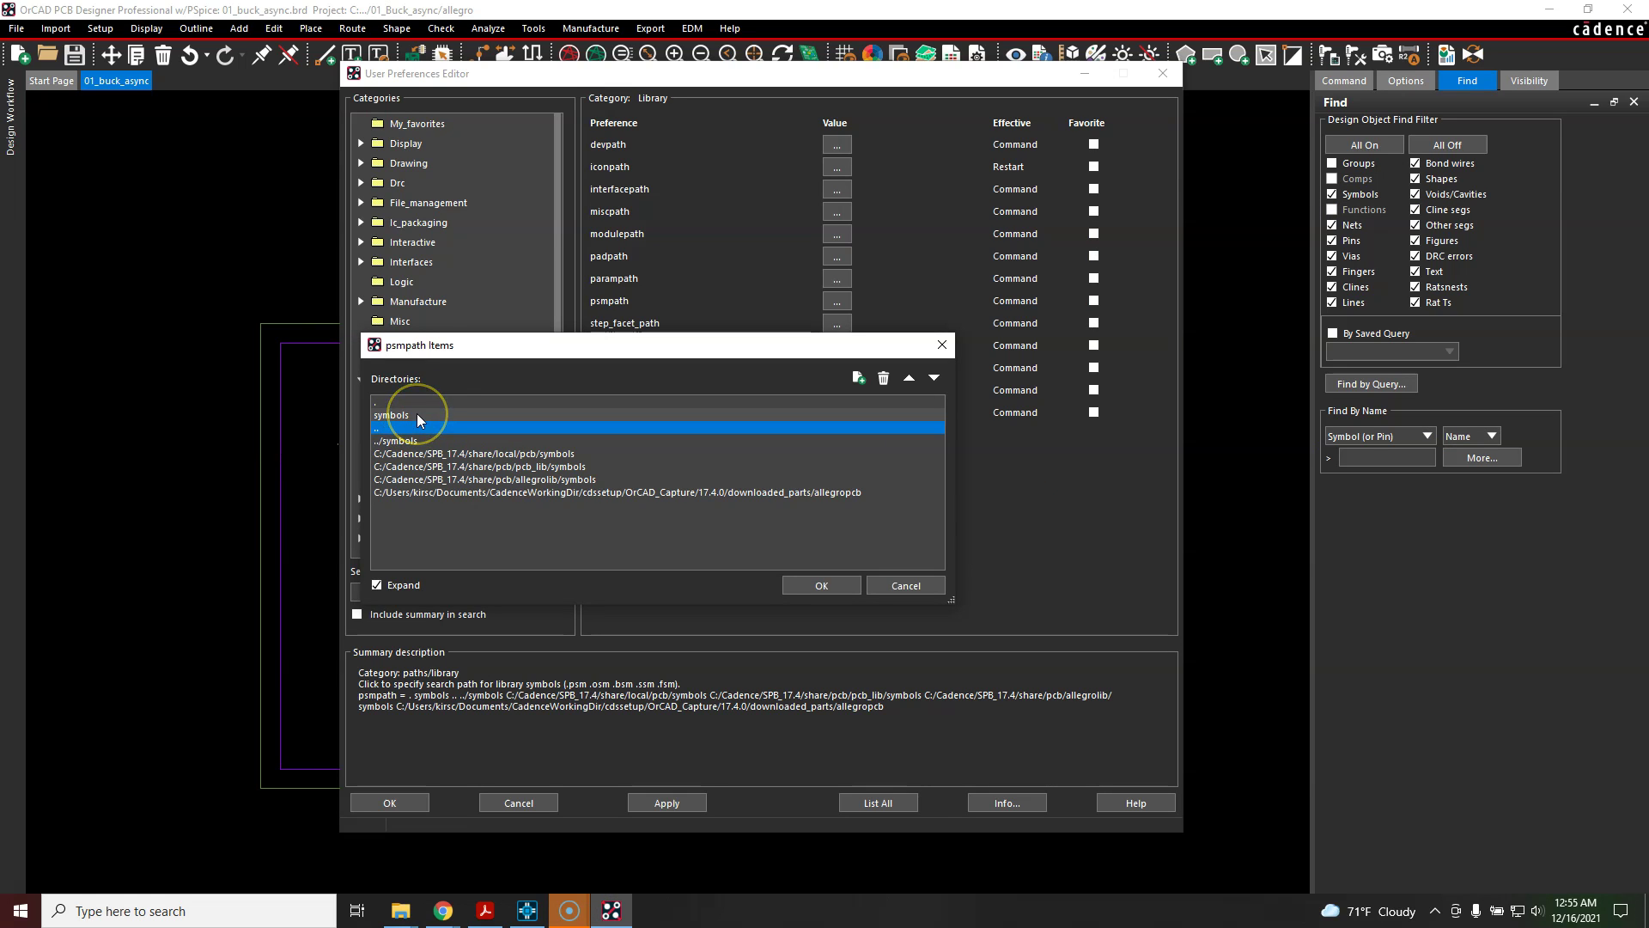
left_click(421, 428)
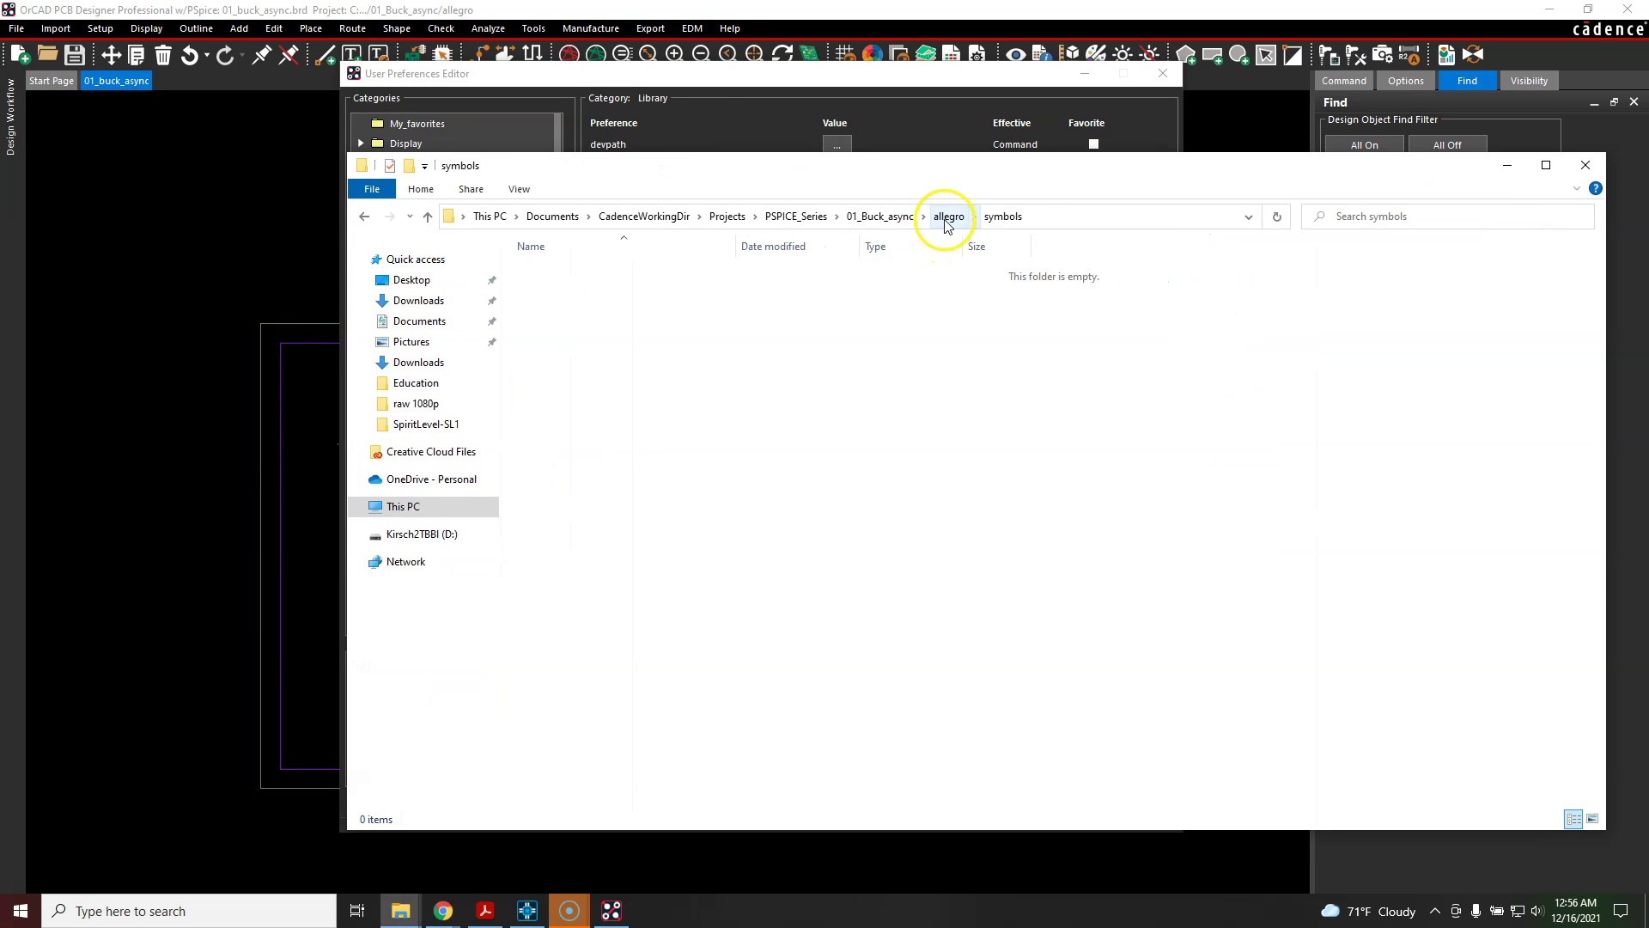
left_click(947, 216)
left_click(893, 220)
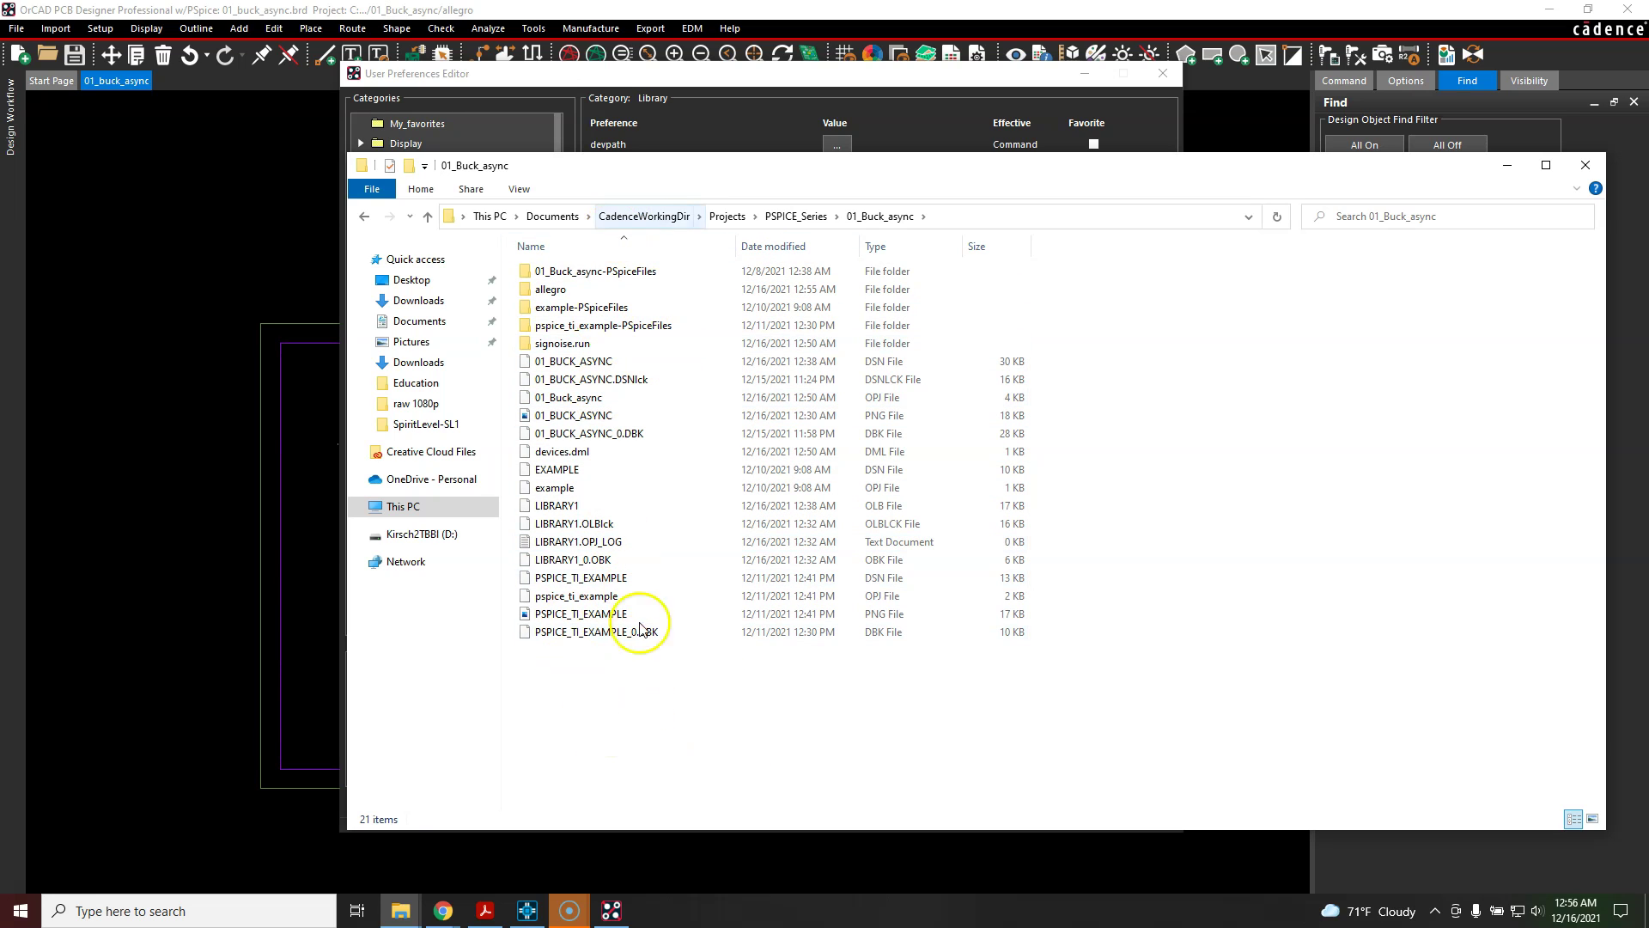
Select the '../symbols' psmpath entry and bring the 01_Buck_async window into view
left_click(1506, 165)
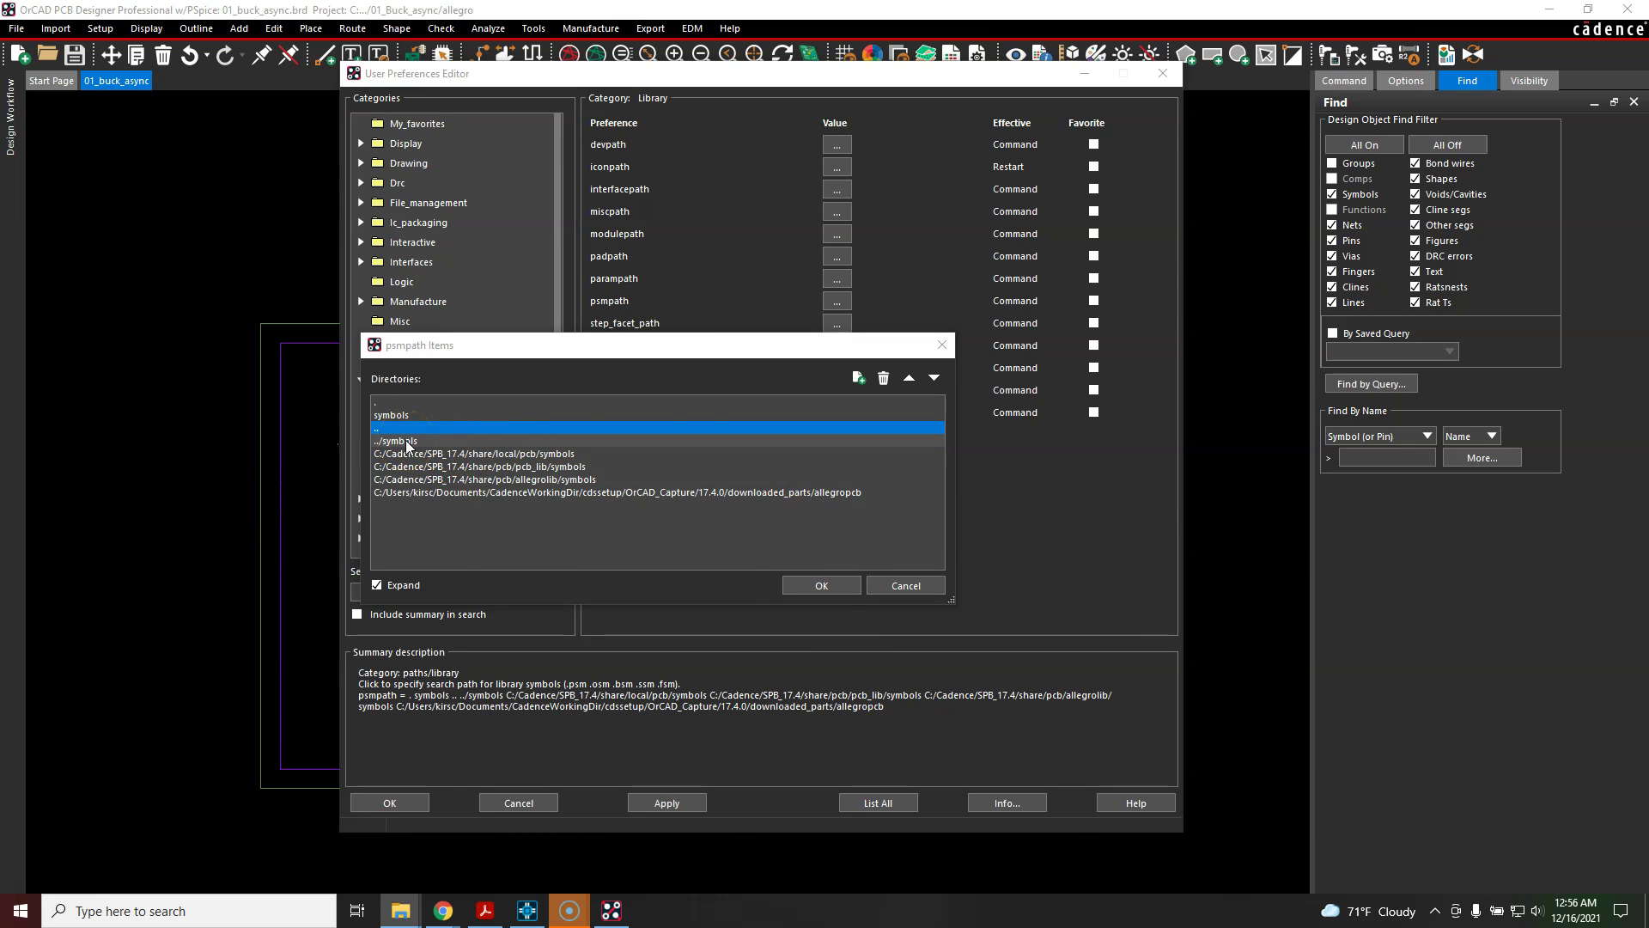
left_click(405, 440)
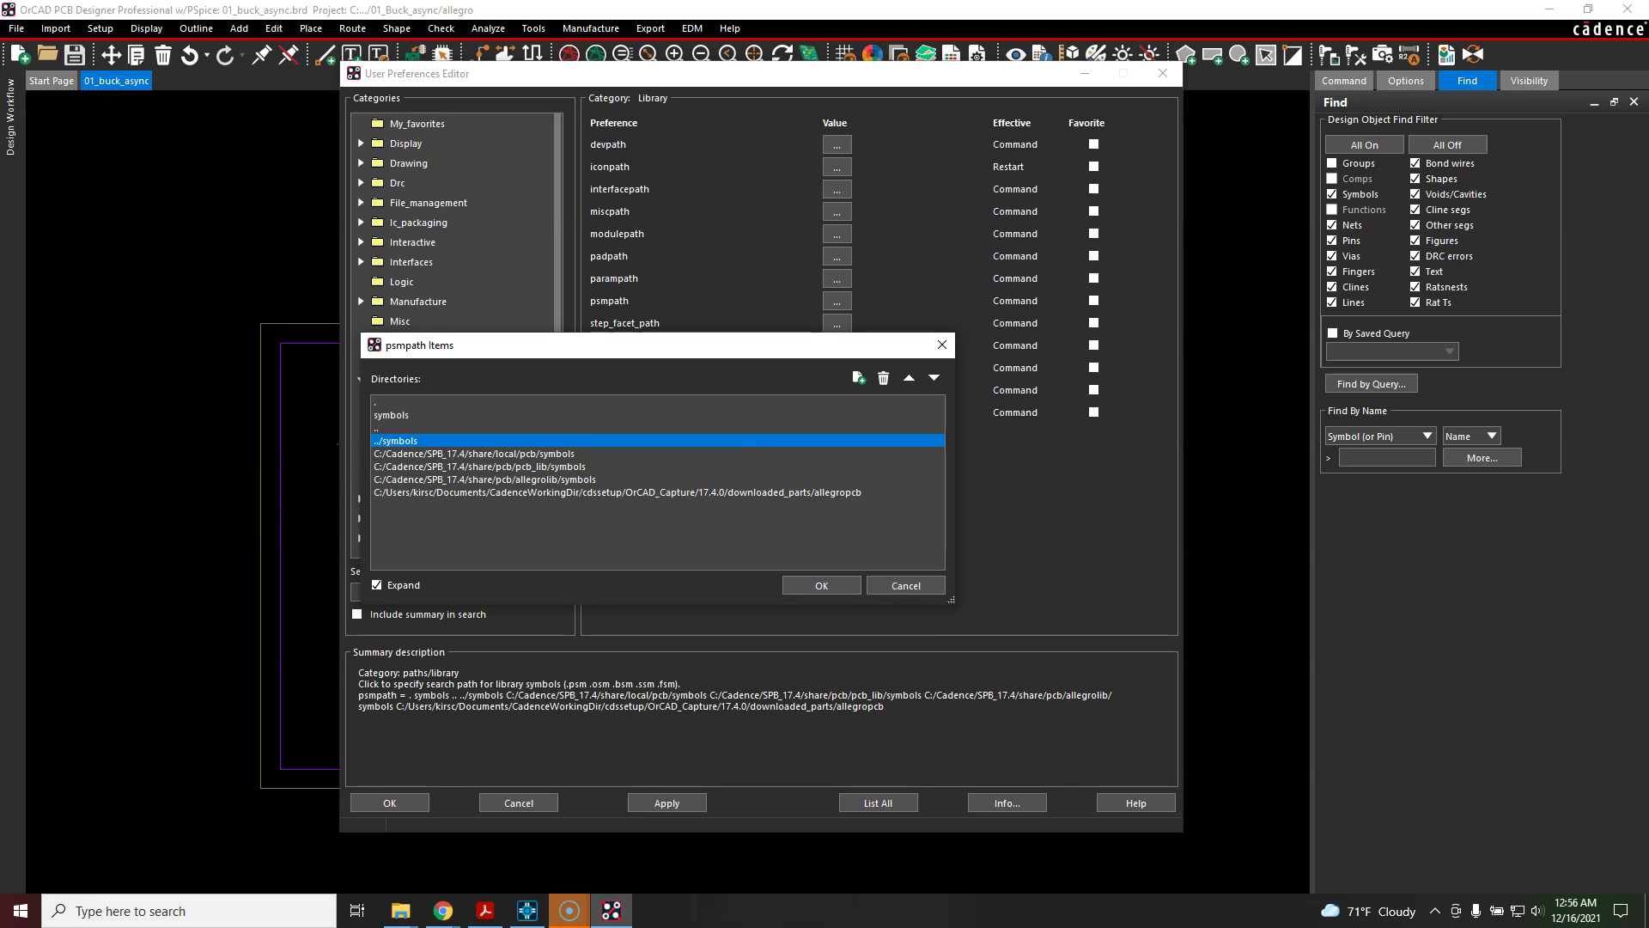
left_click_drag(1648, 147, 534, 173)
Create a new folder named 'symbols' in the 01_Buck_async folder
right_click(477, 727)
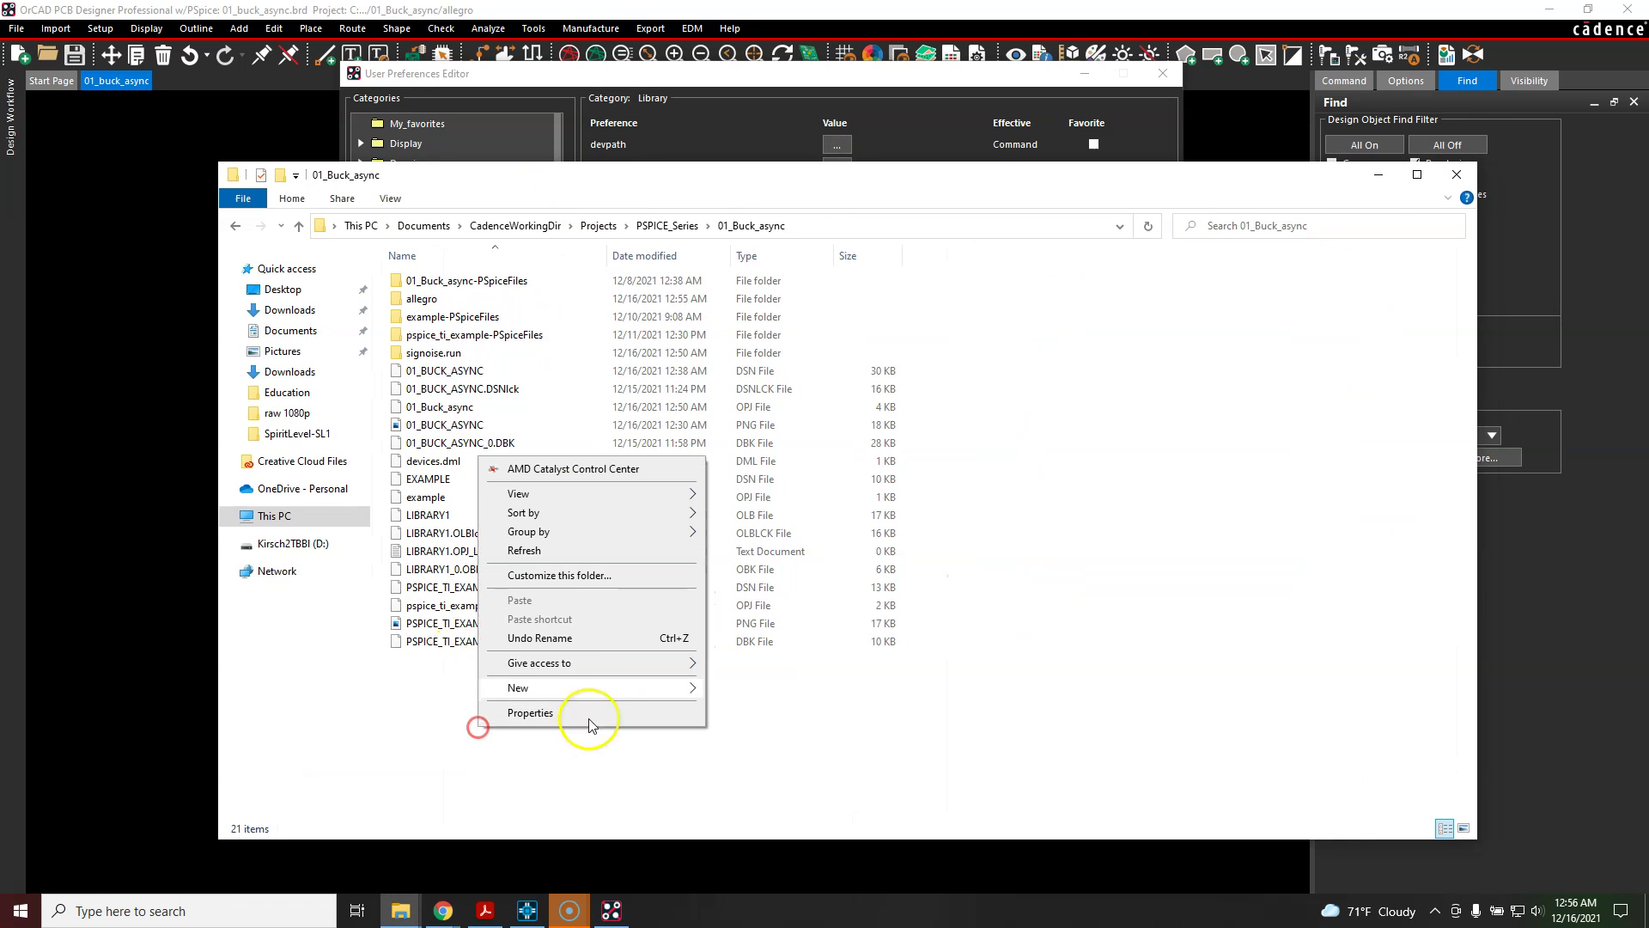
mouse_move(697, 694)
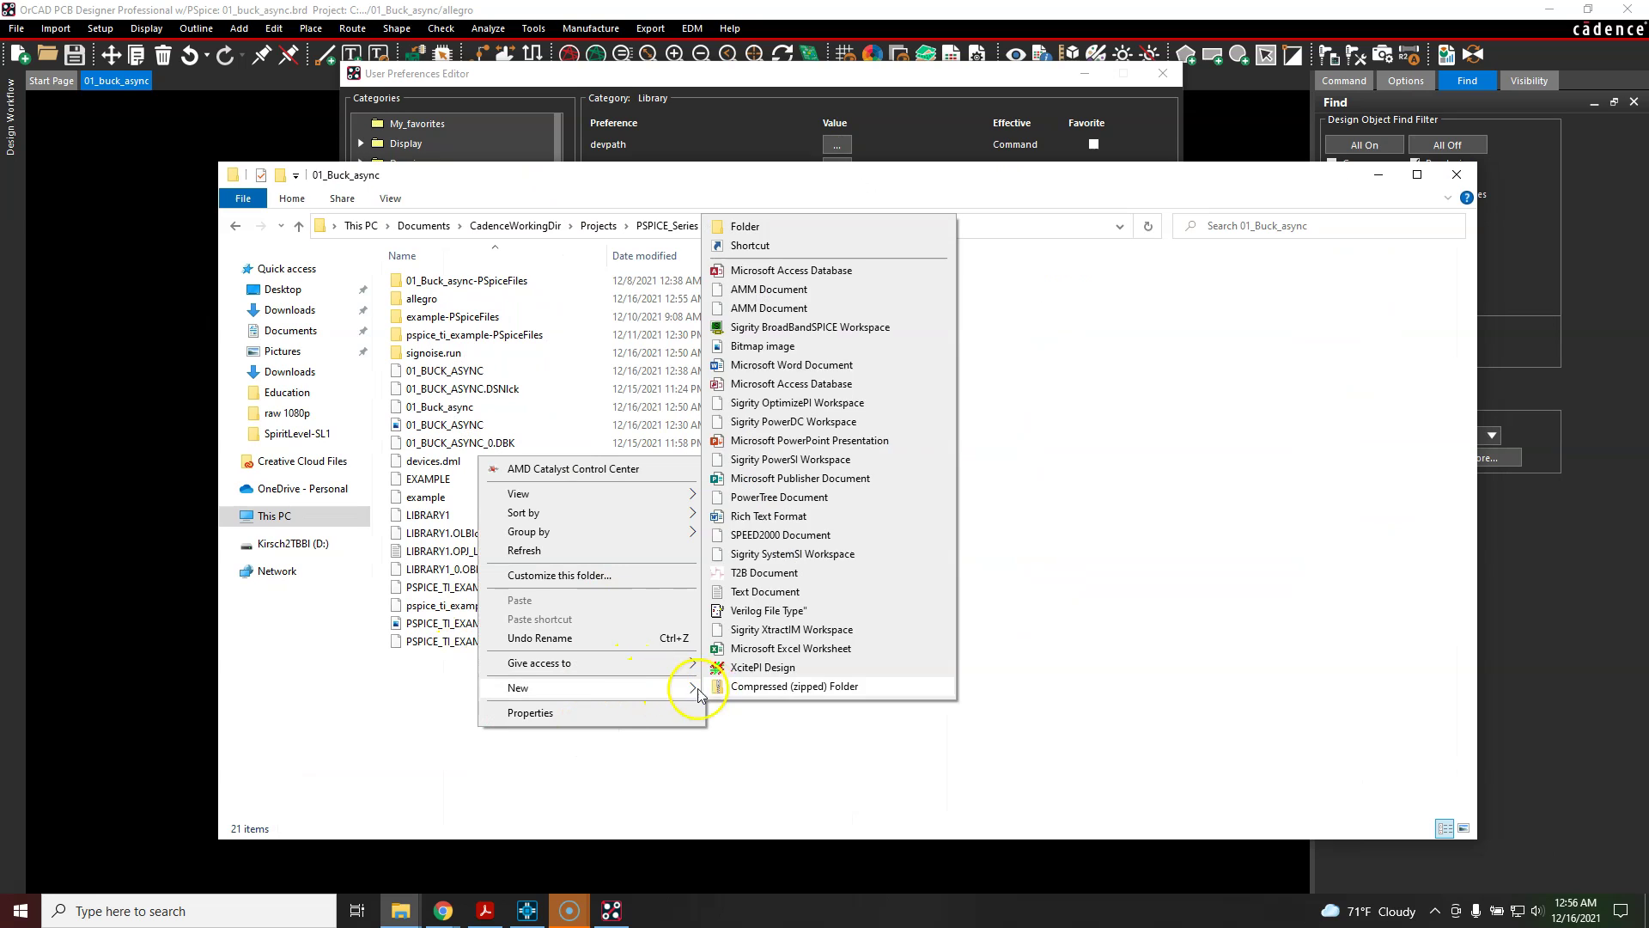
left_click(747, 227)
type("symbols")
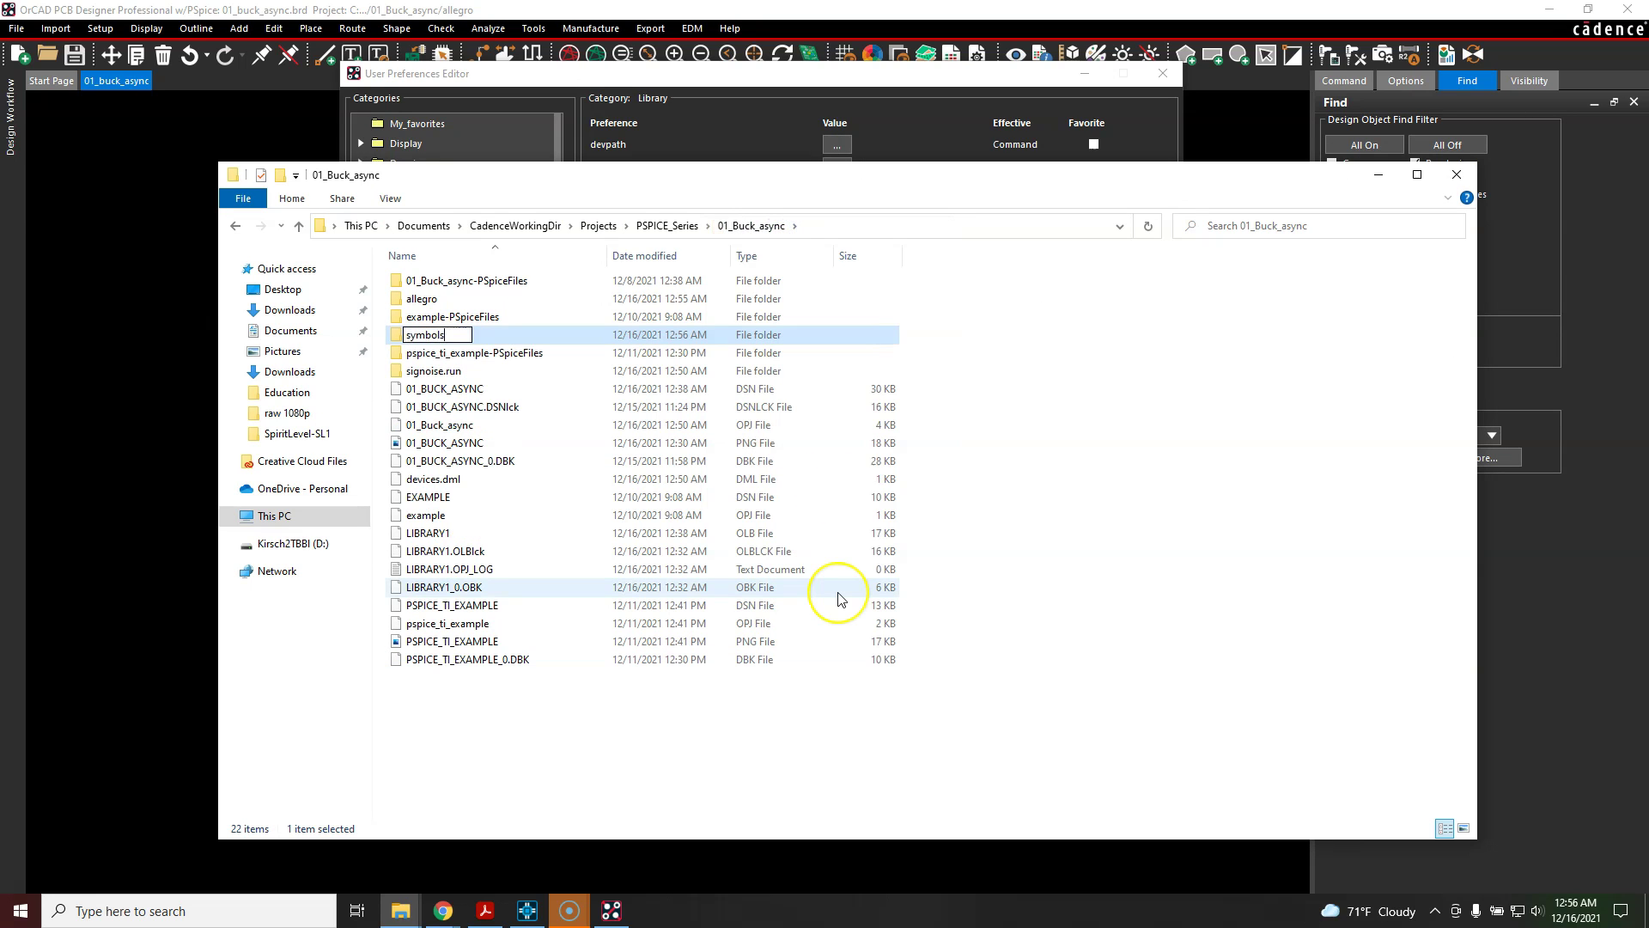
key("Return")
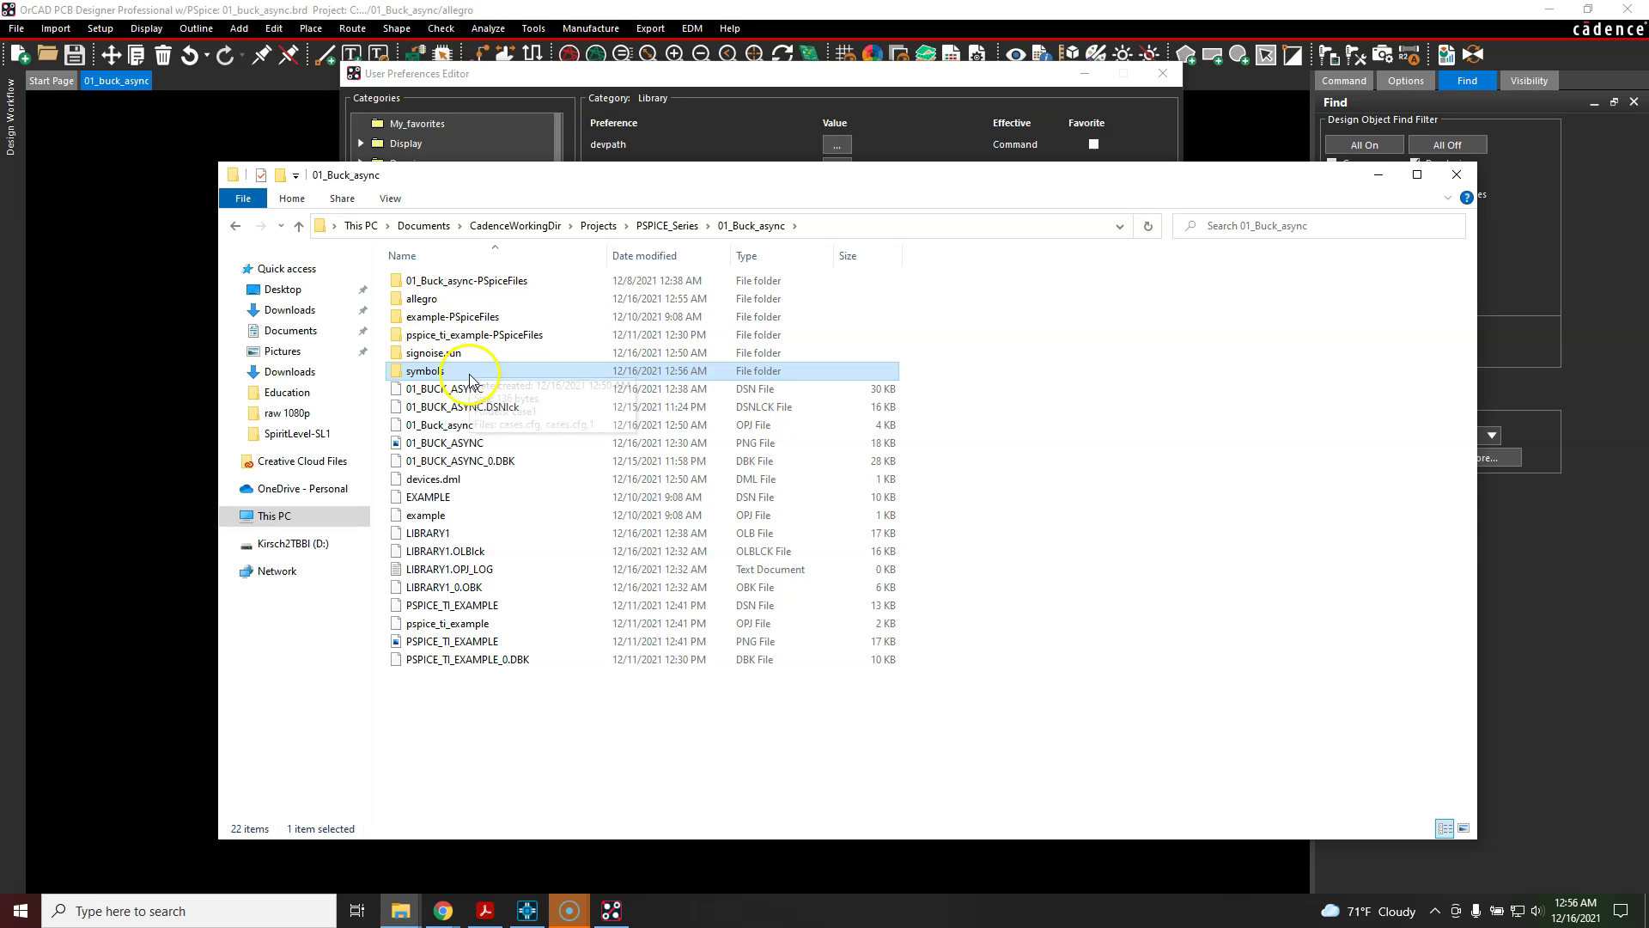
Check the new symbols folder and the allegro folder, returning to 01_Buck_async each time
left_click(453, 374)
double_click(453, 374)
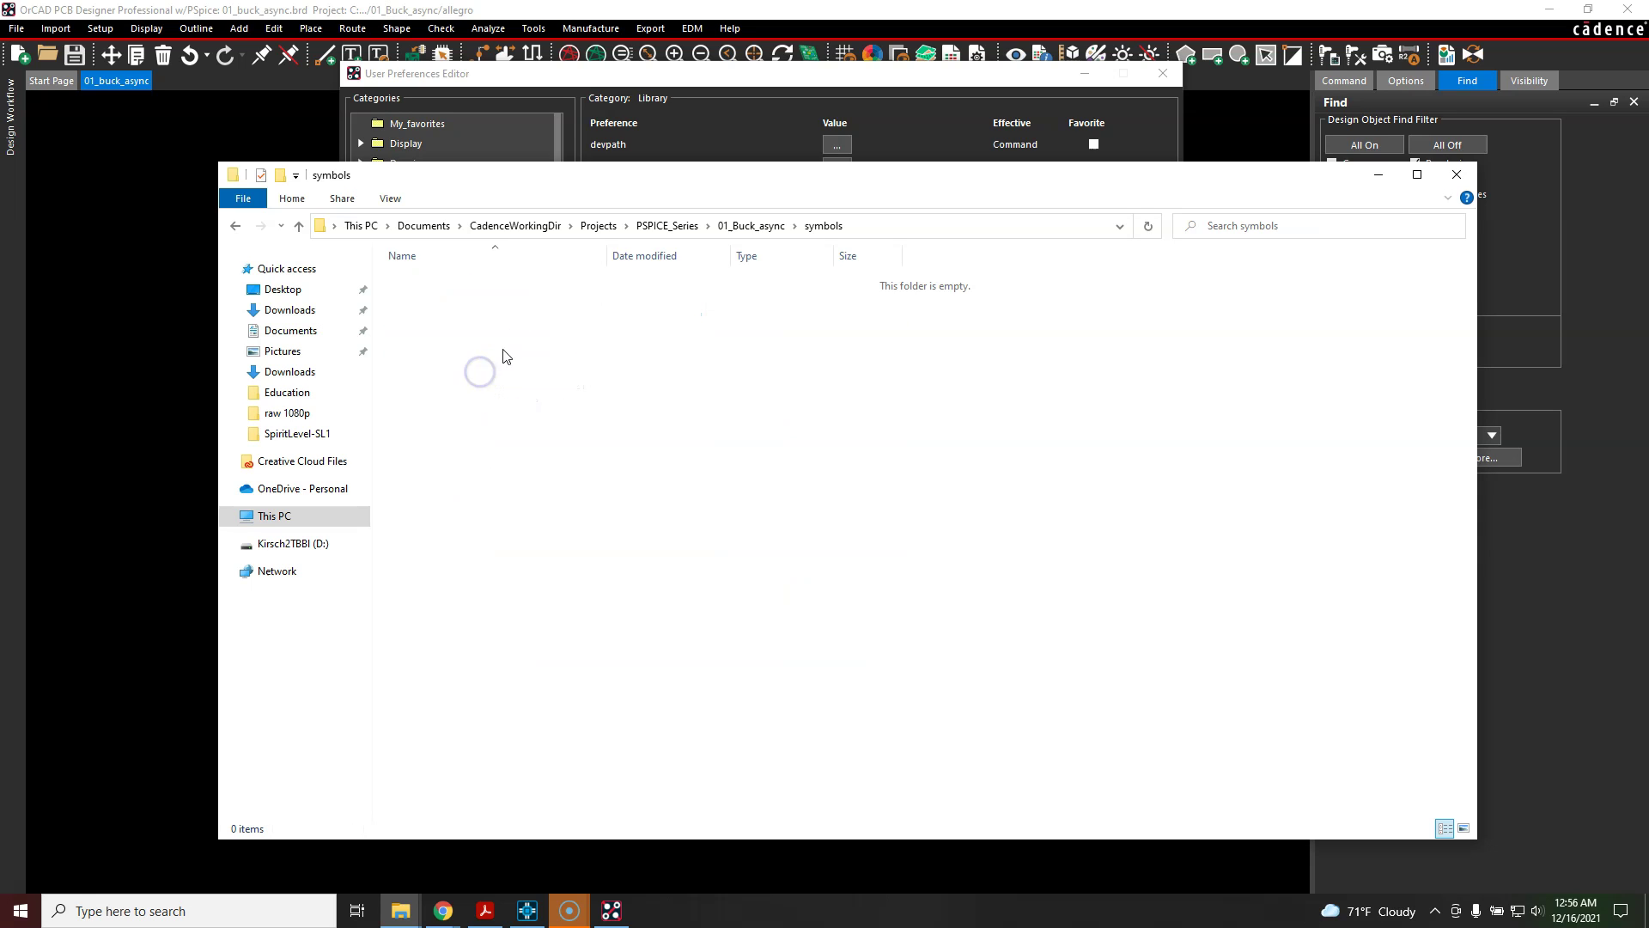
left_click(759, 225)
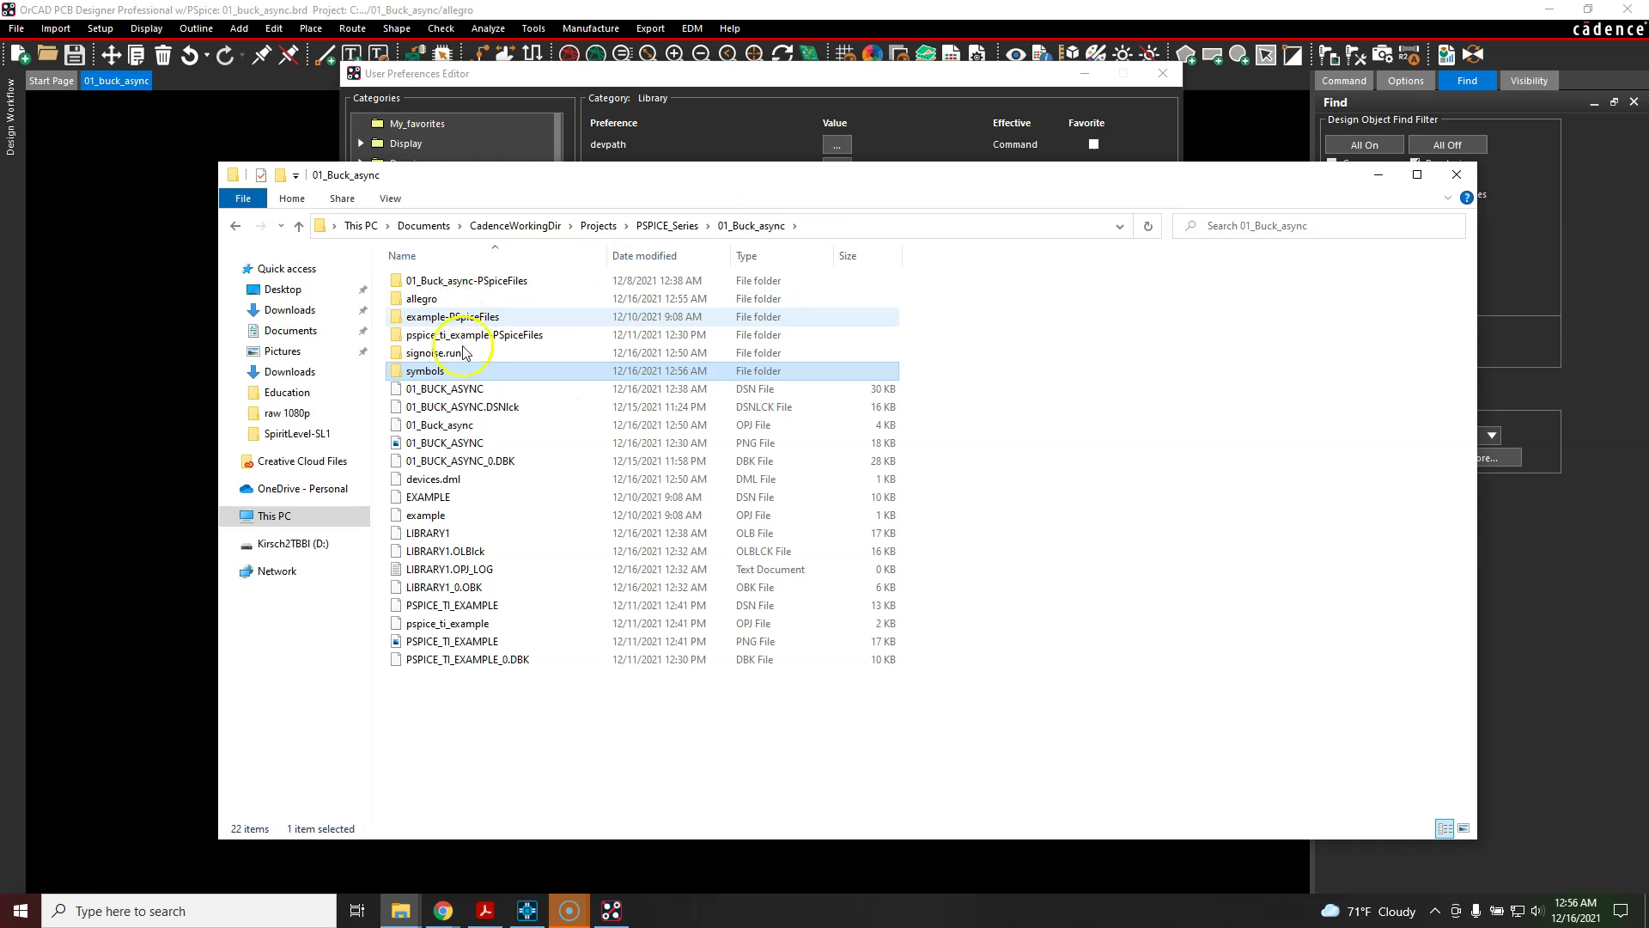
left_click(473, 301)
double_click(473, 301)
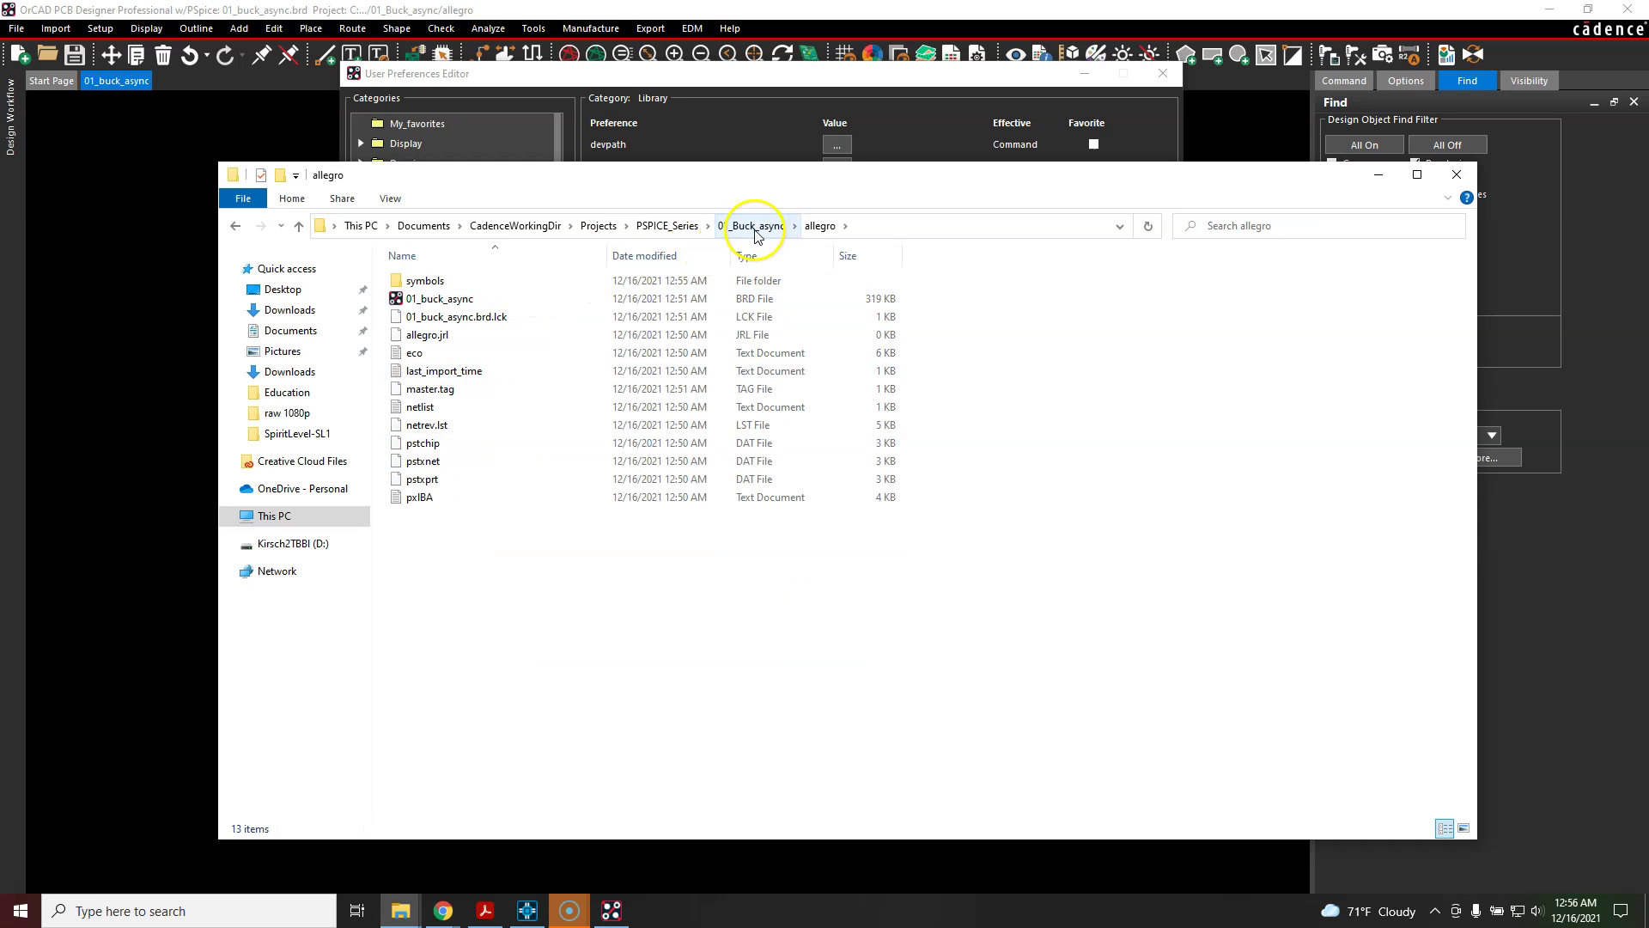
left_click(751, 225)
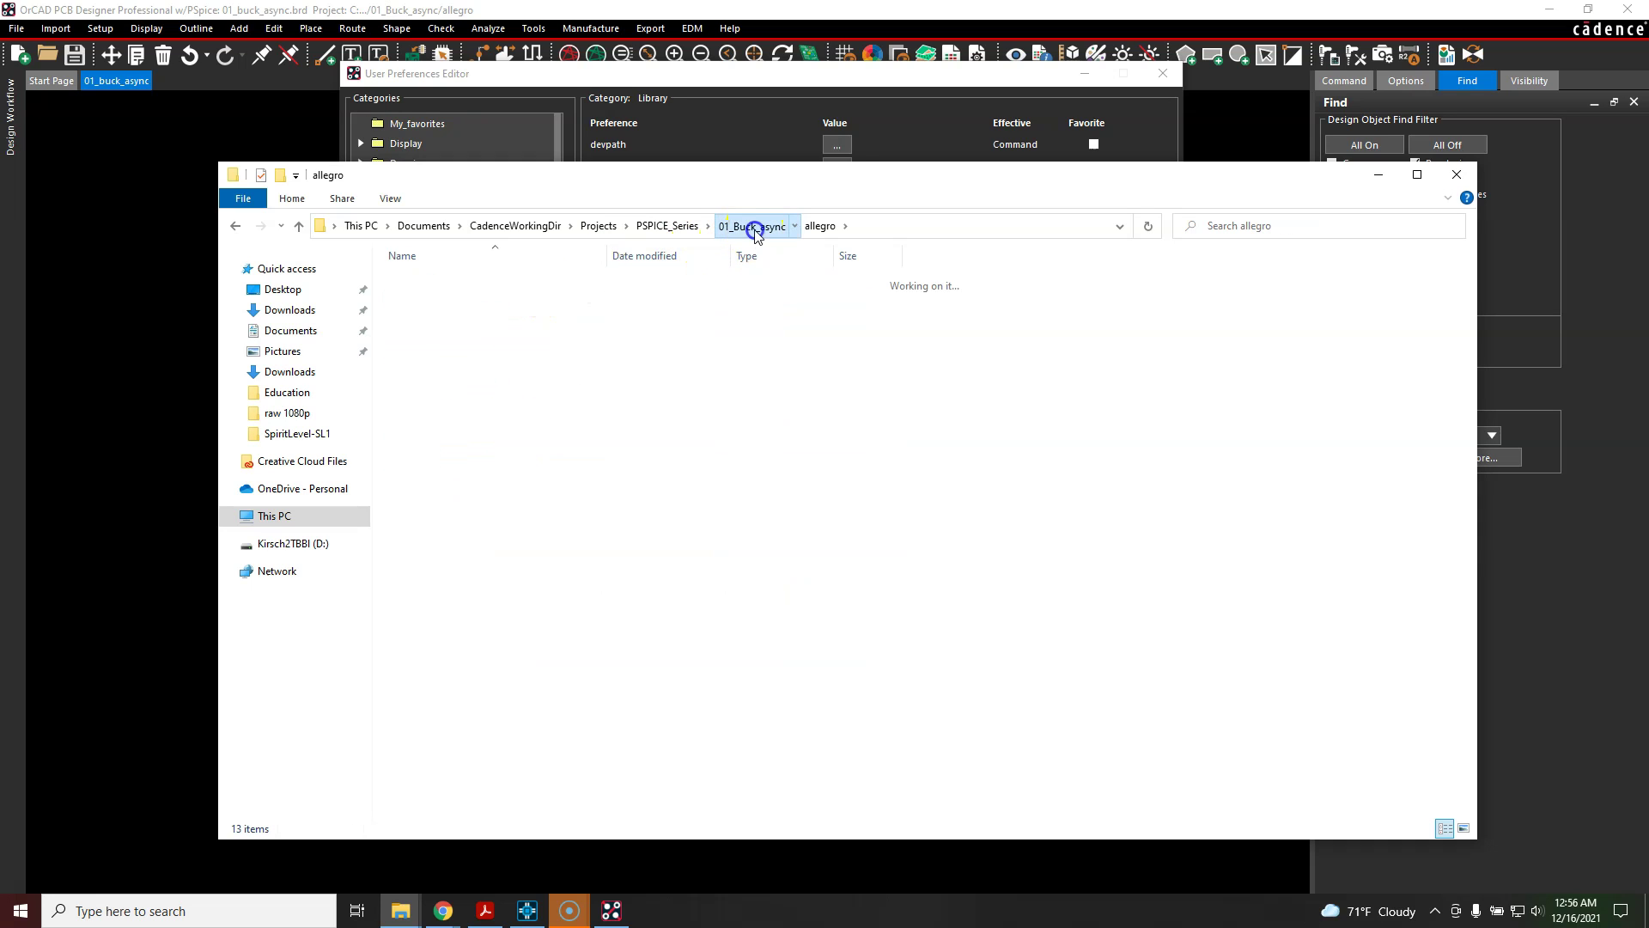
Review the ../symbols and local symbols entries, then cancel psmpath Items and User Preferences
left_click(1379, 174)
left_click(558, 440)
left_click(509, 453)
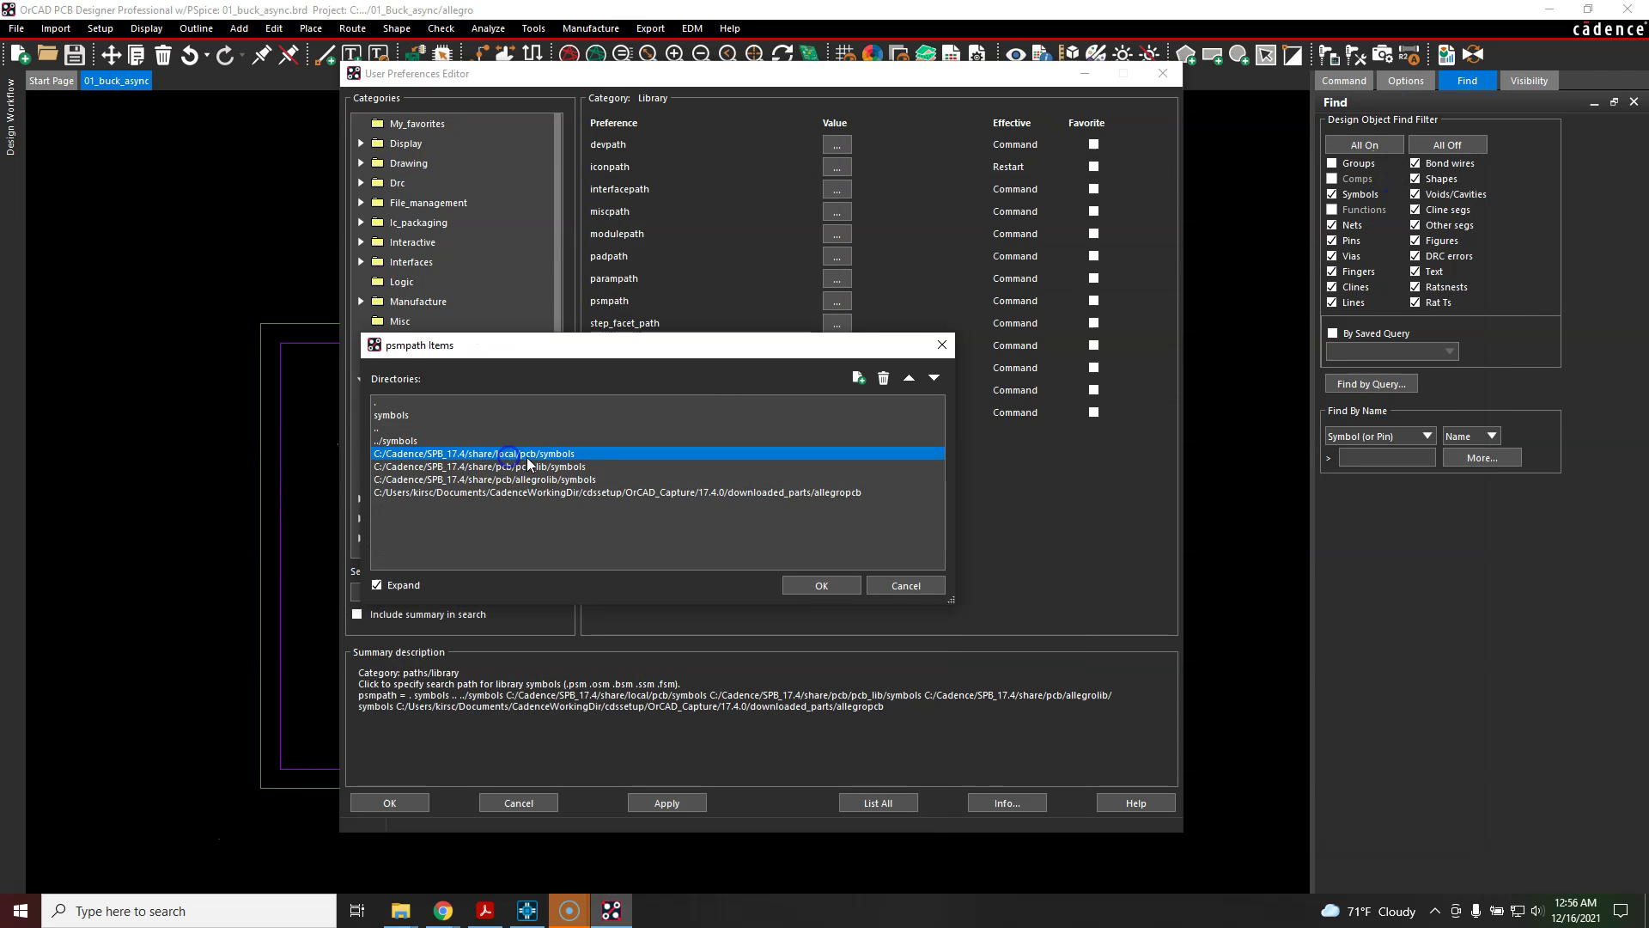
left_click(576, 458)
left_click(559, 462)
left_click(906, 586)
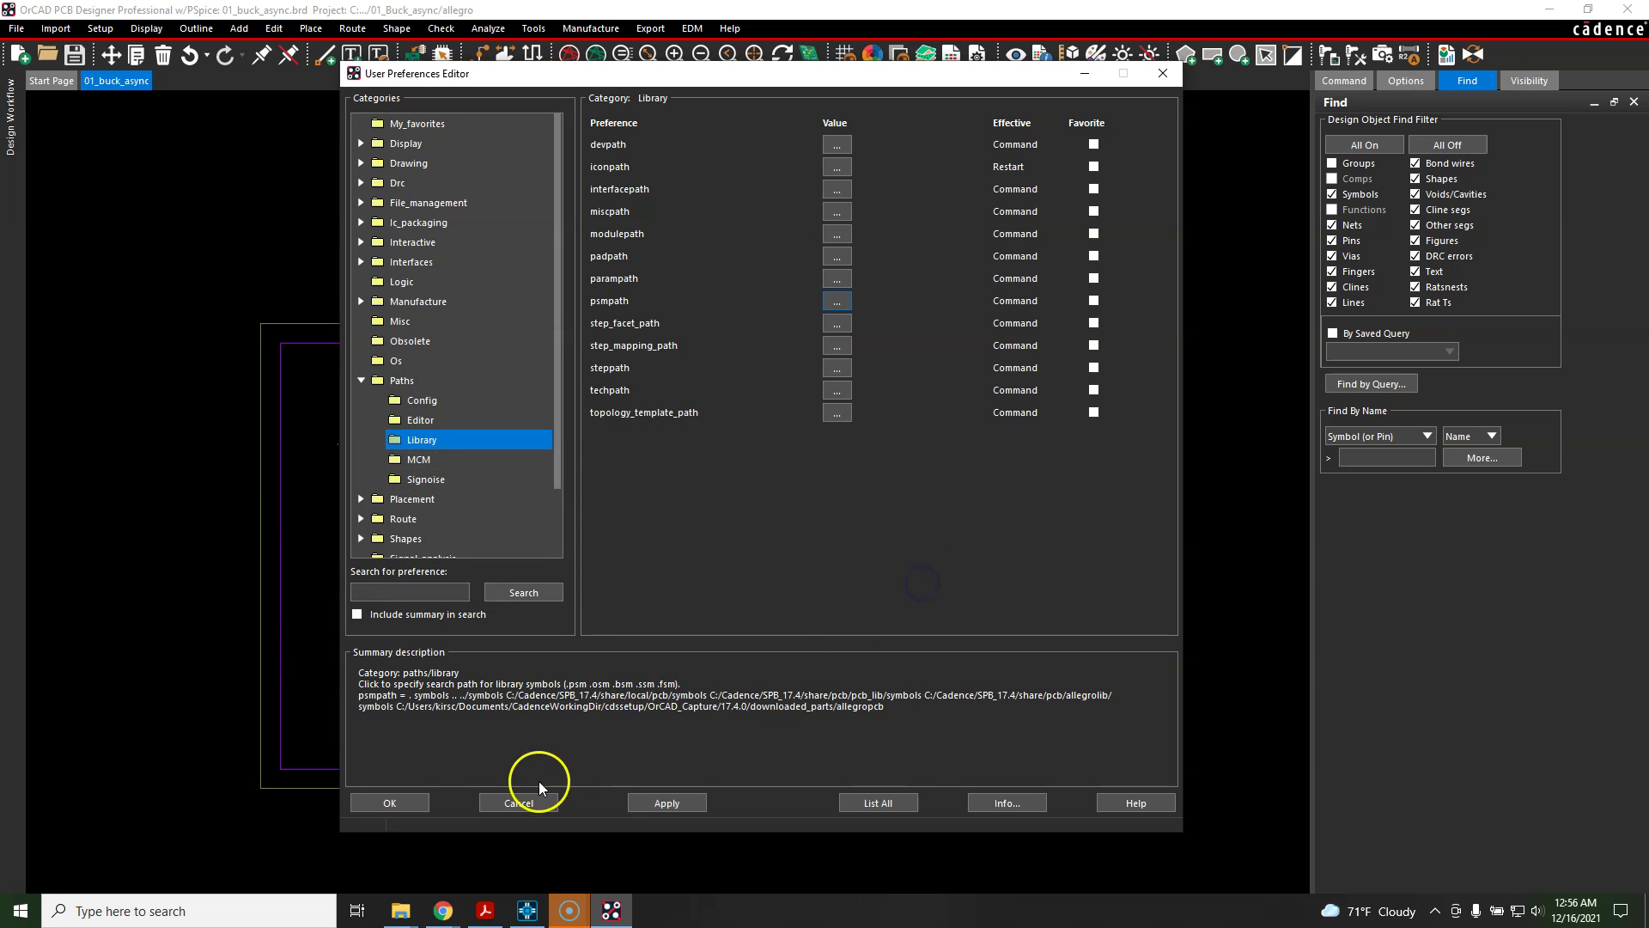
left_click(515, 803)
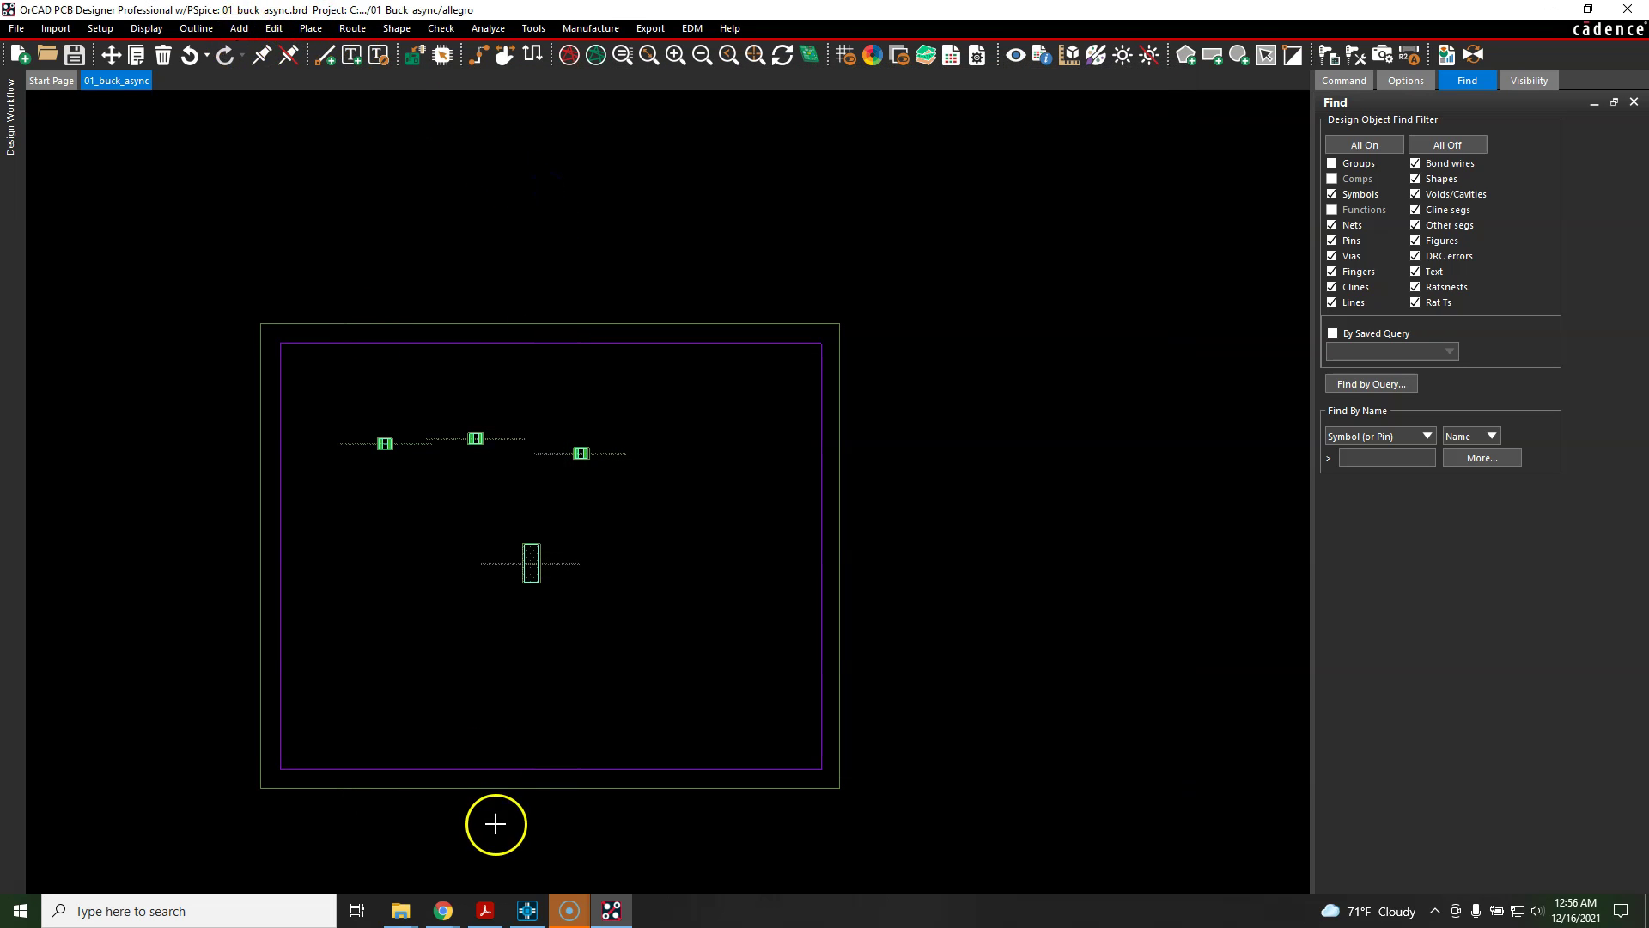
mouse_move(400, 910)
left_click(575, 841)
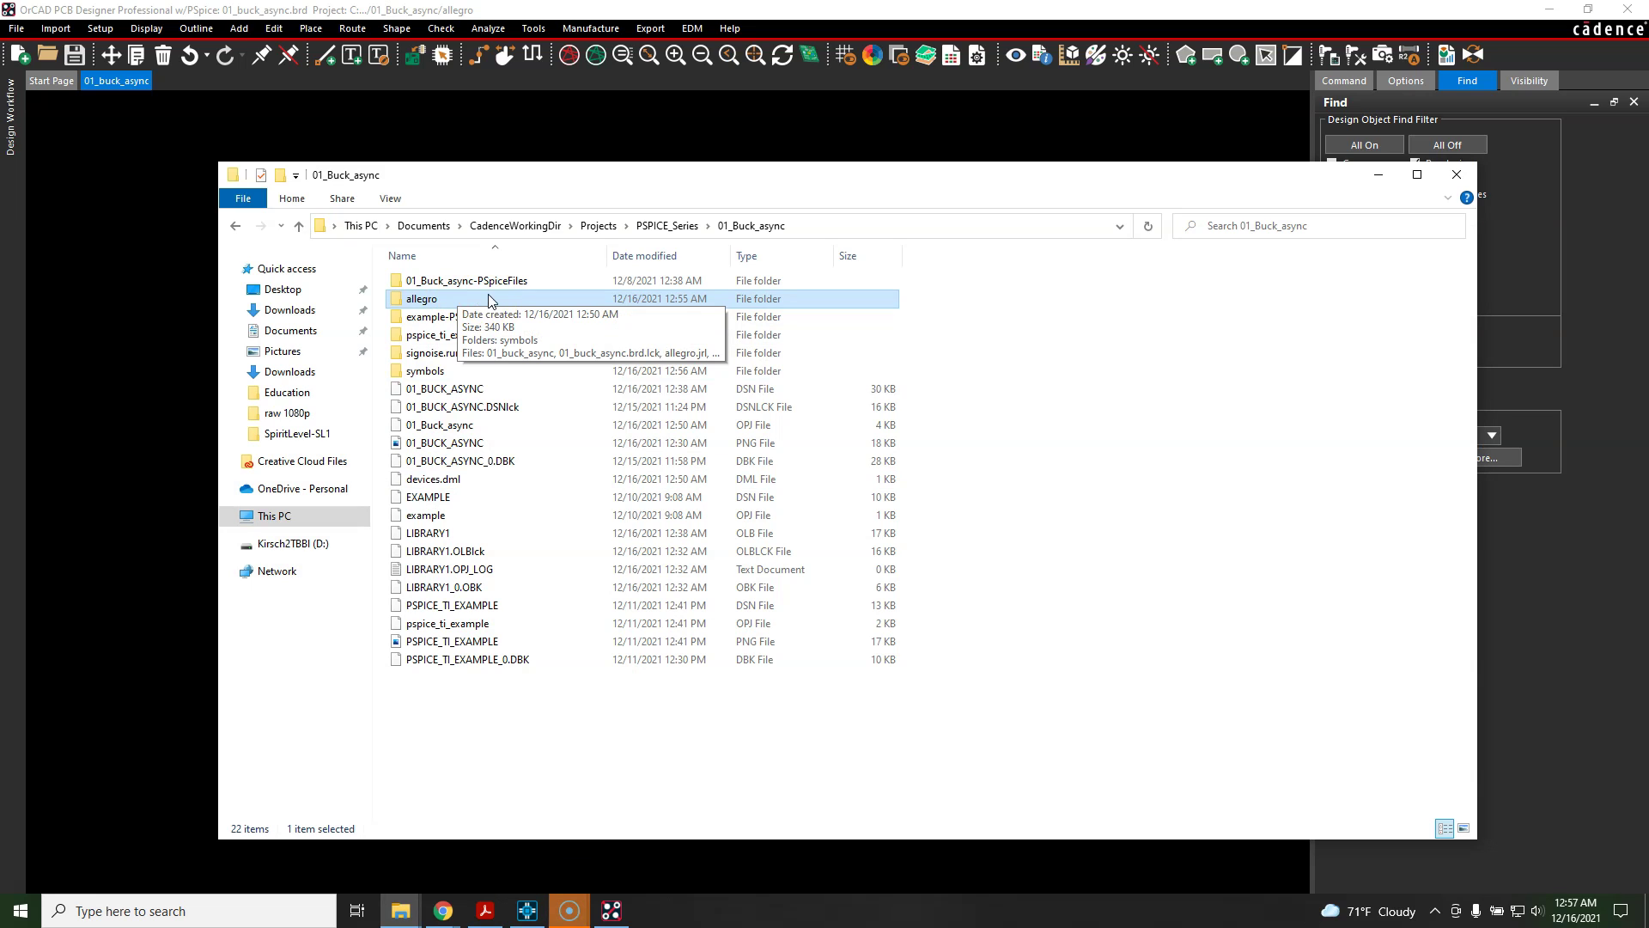
double_click(490, 370)
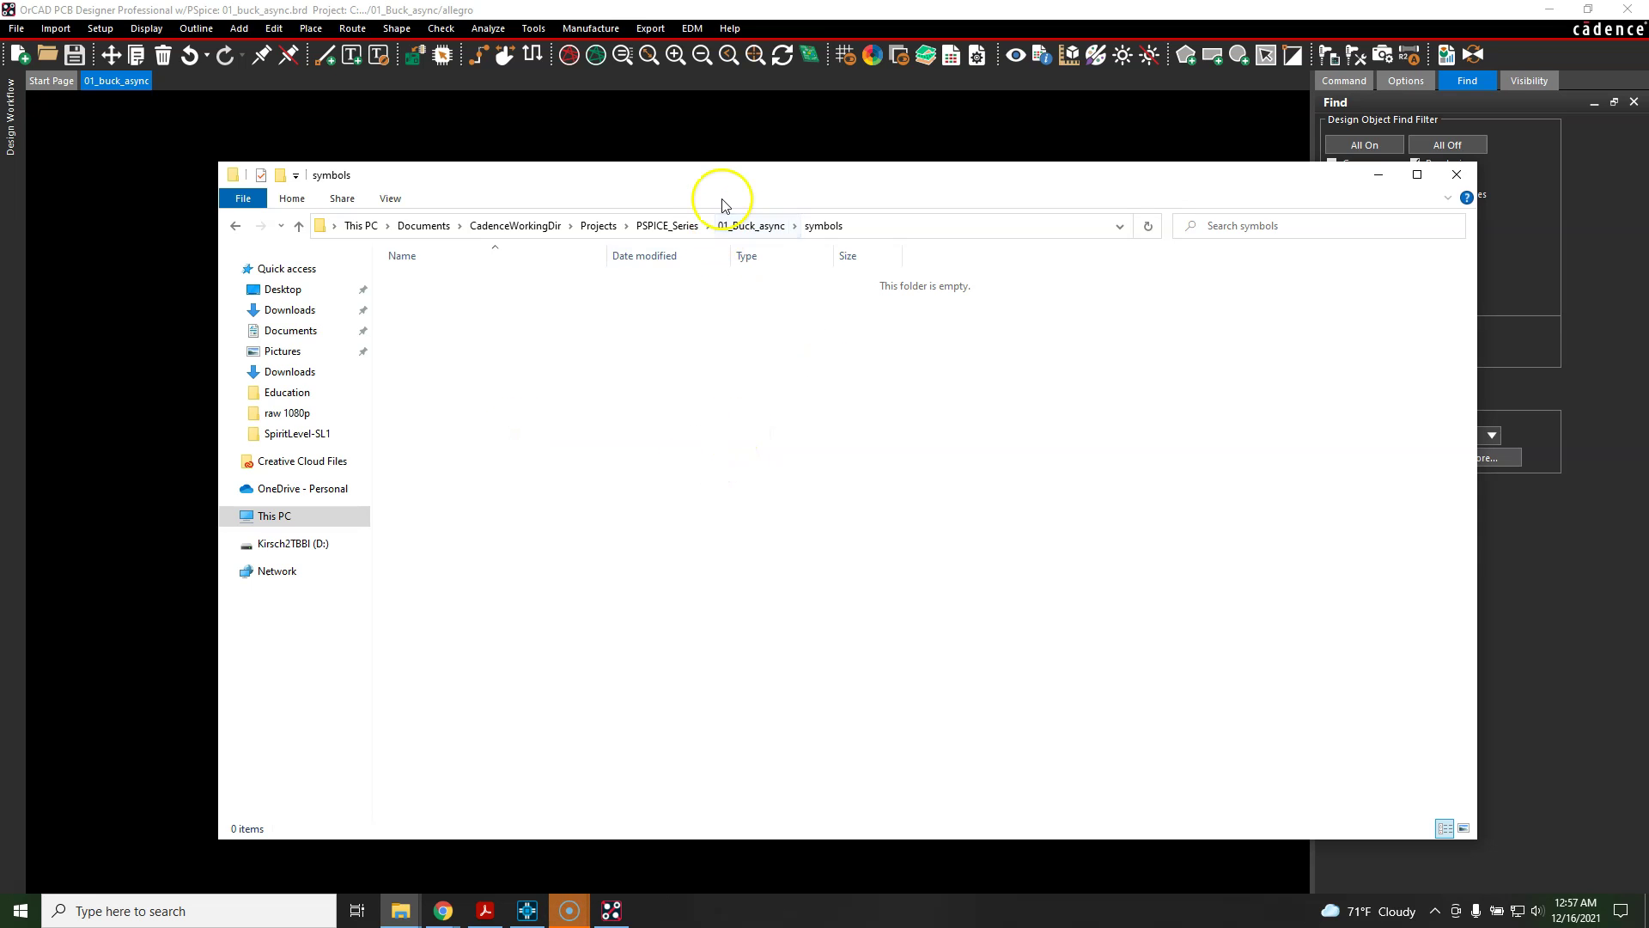
left_click(610, 912)
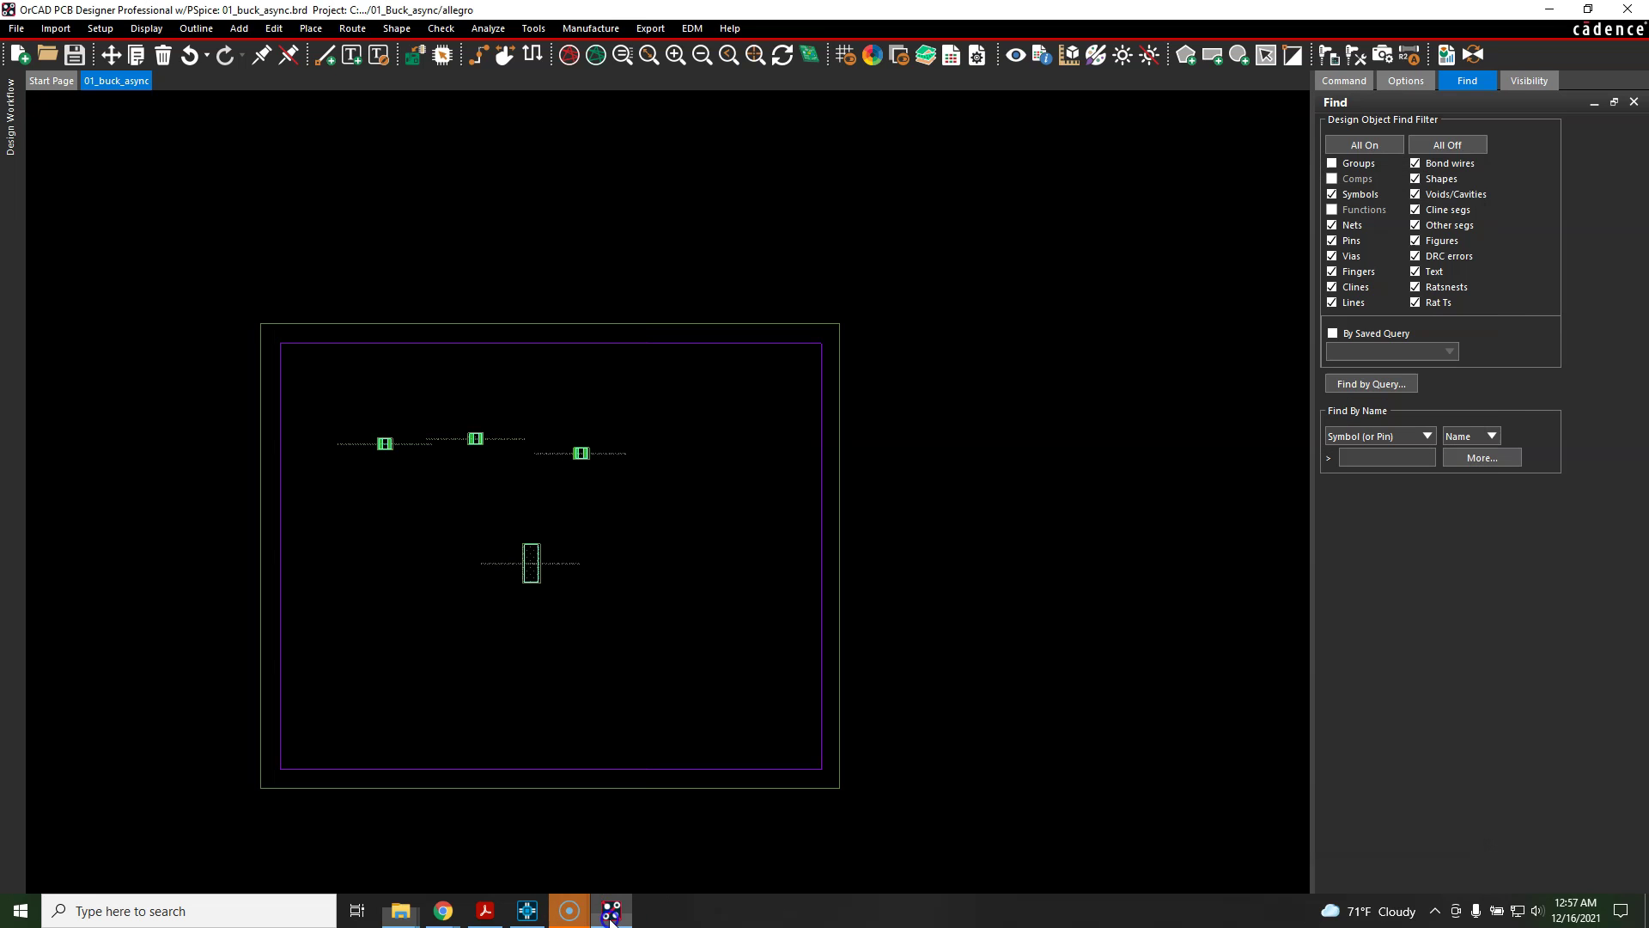
mouse_move(570, 908)
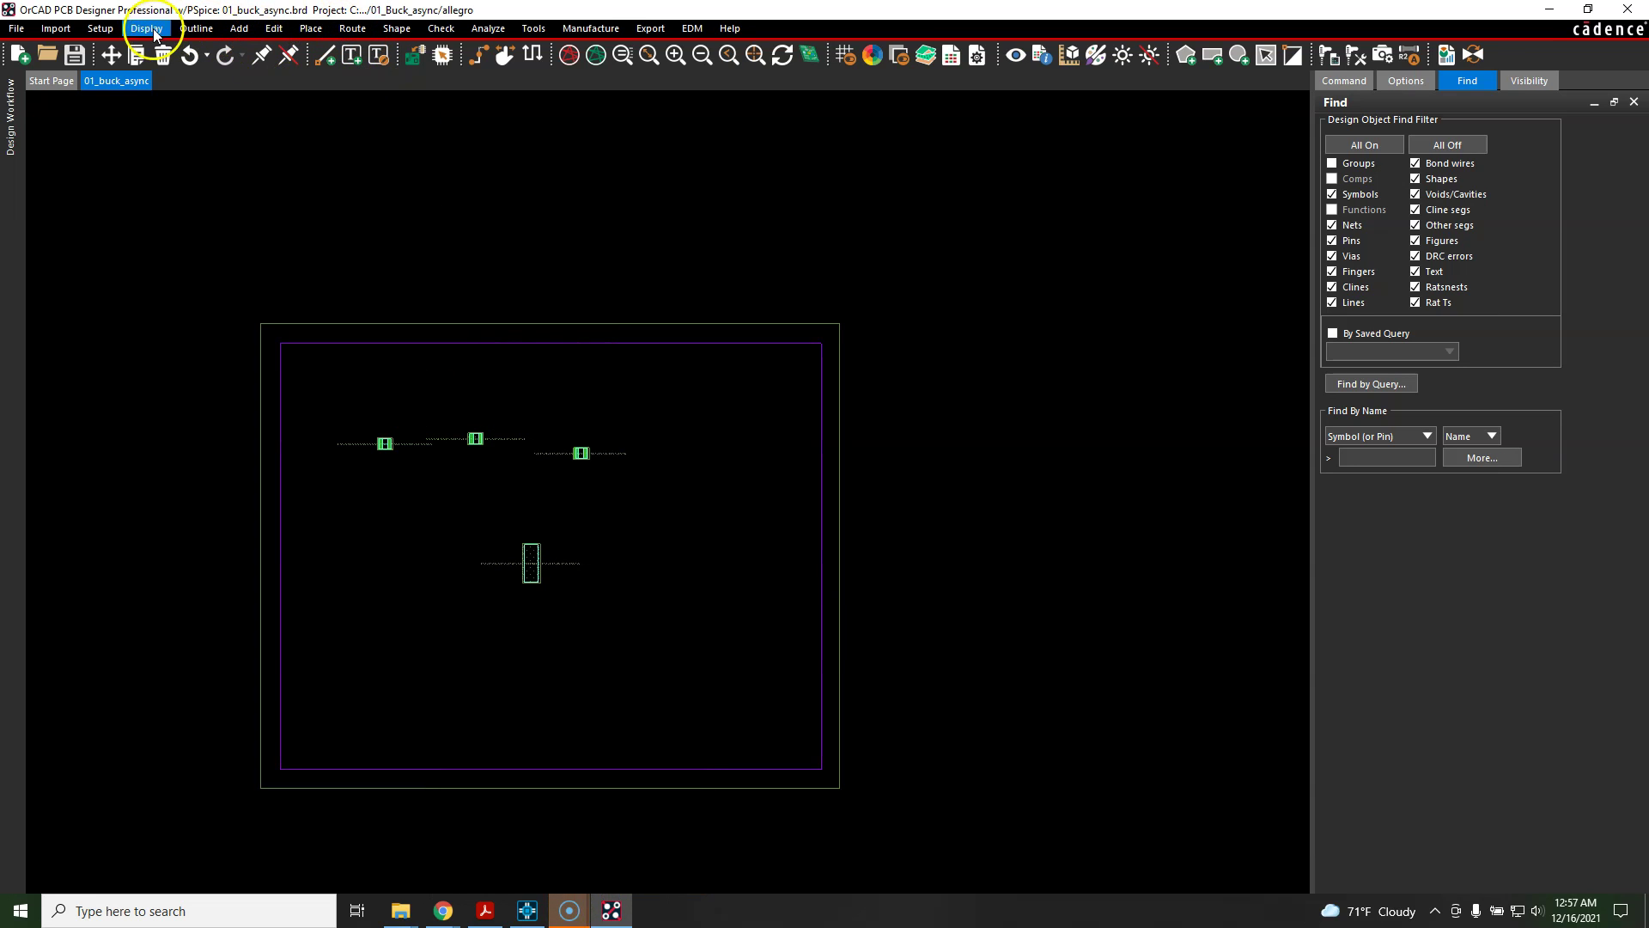
left_click(583, 909)
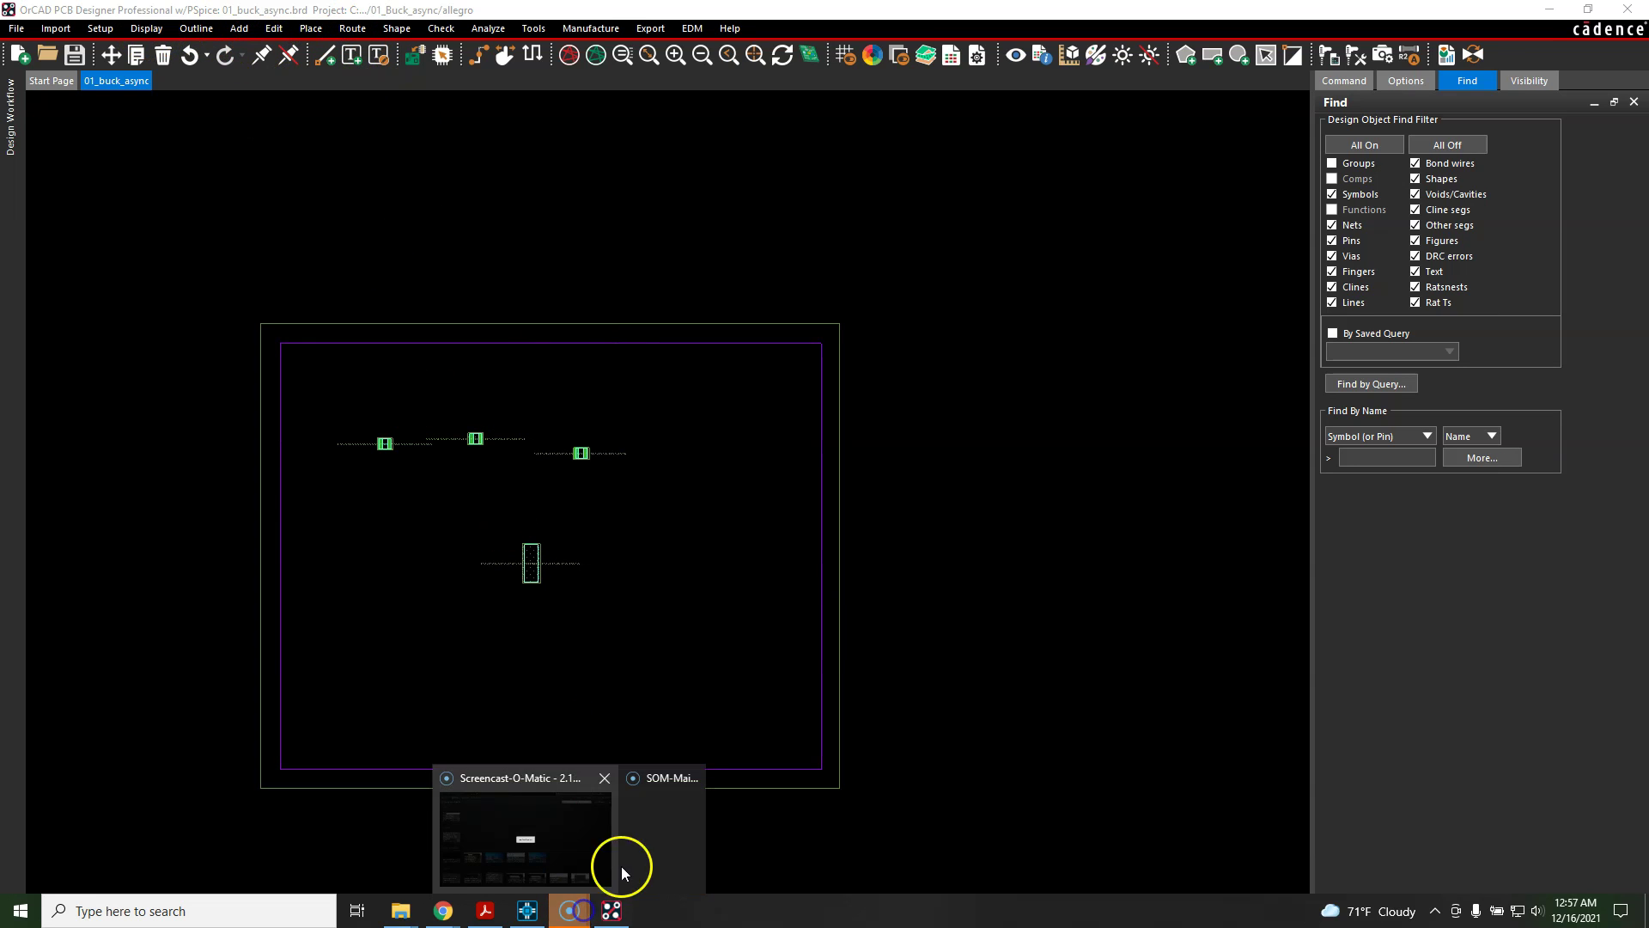
left_click(527, 912)
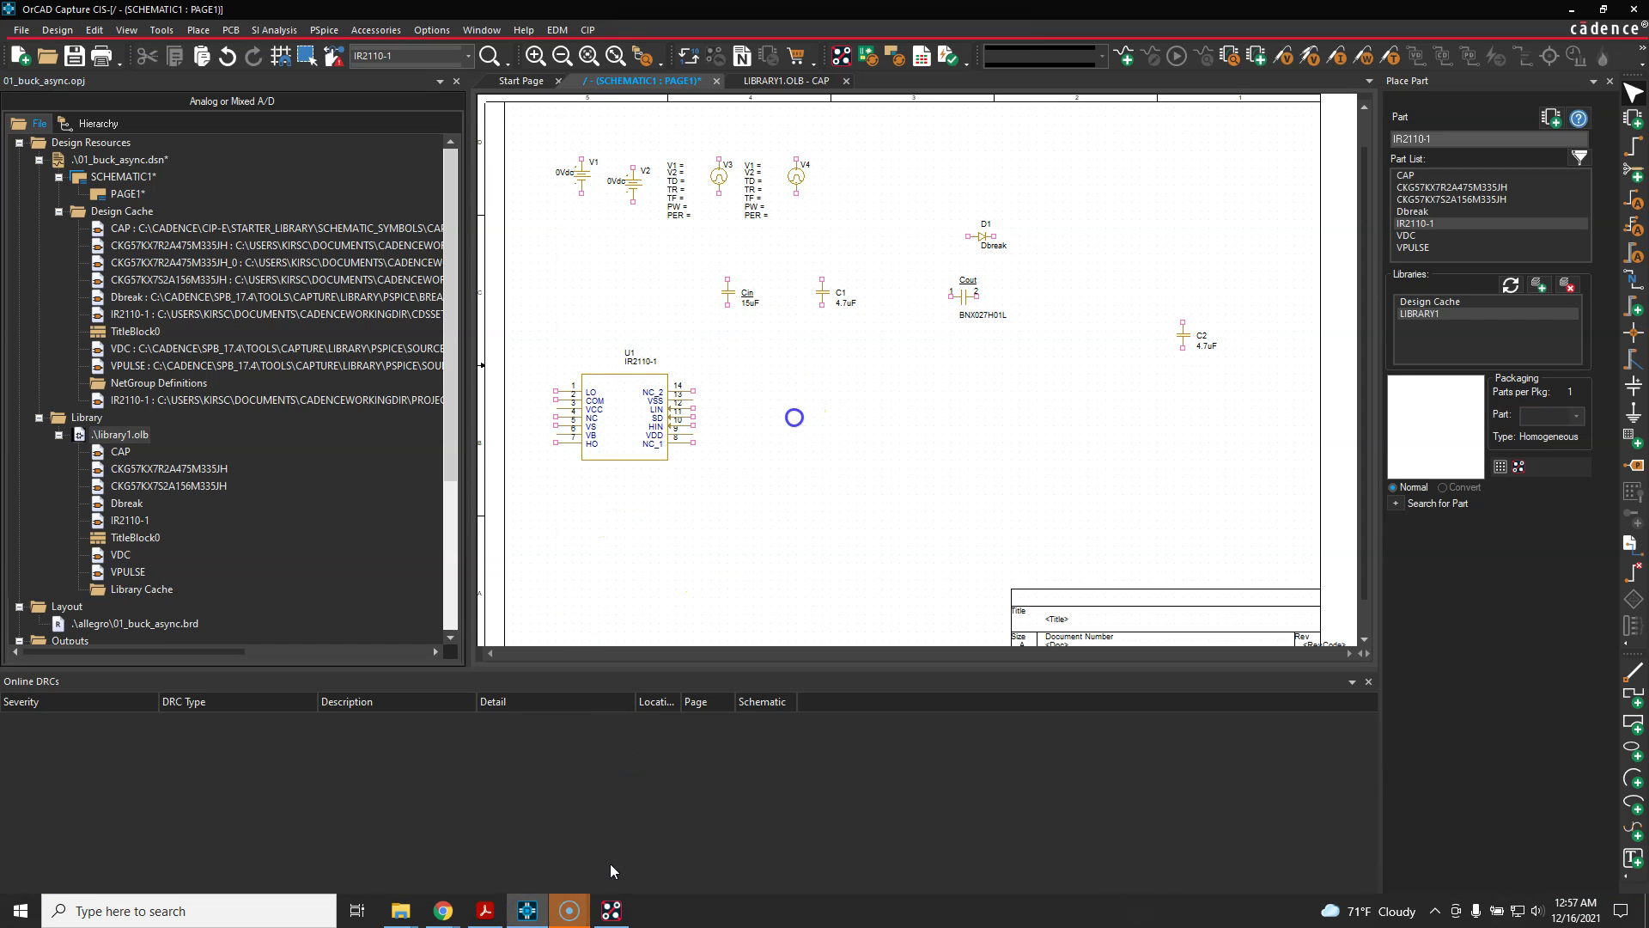
left_click(567, 850)
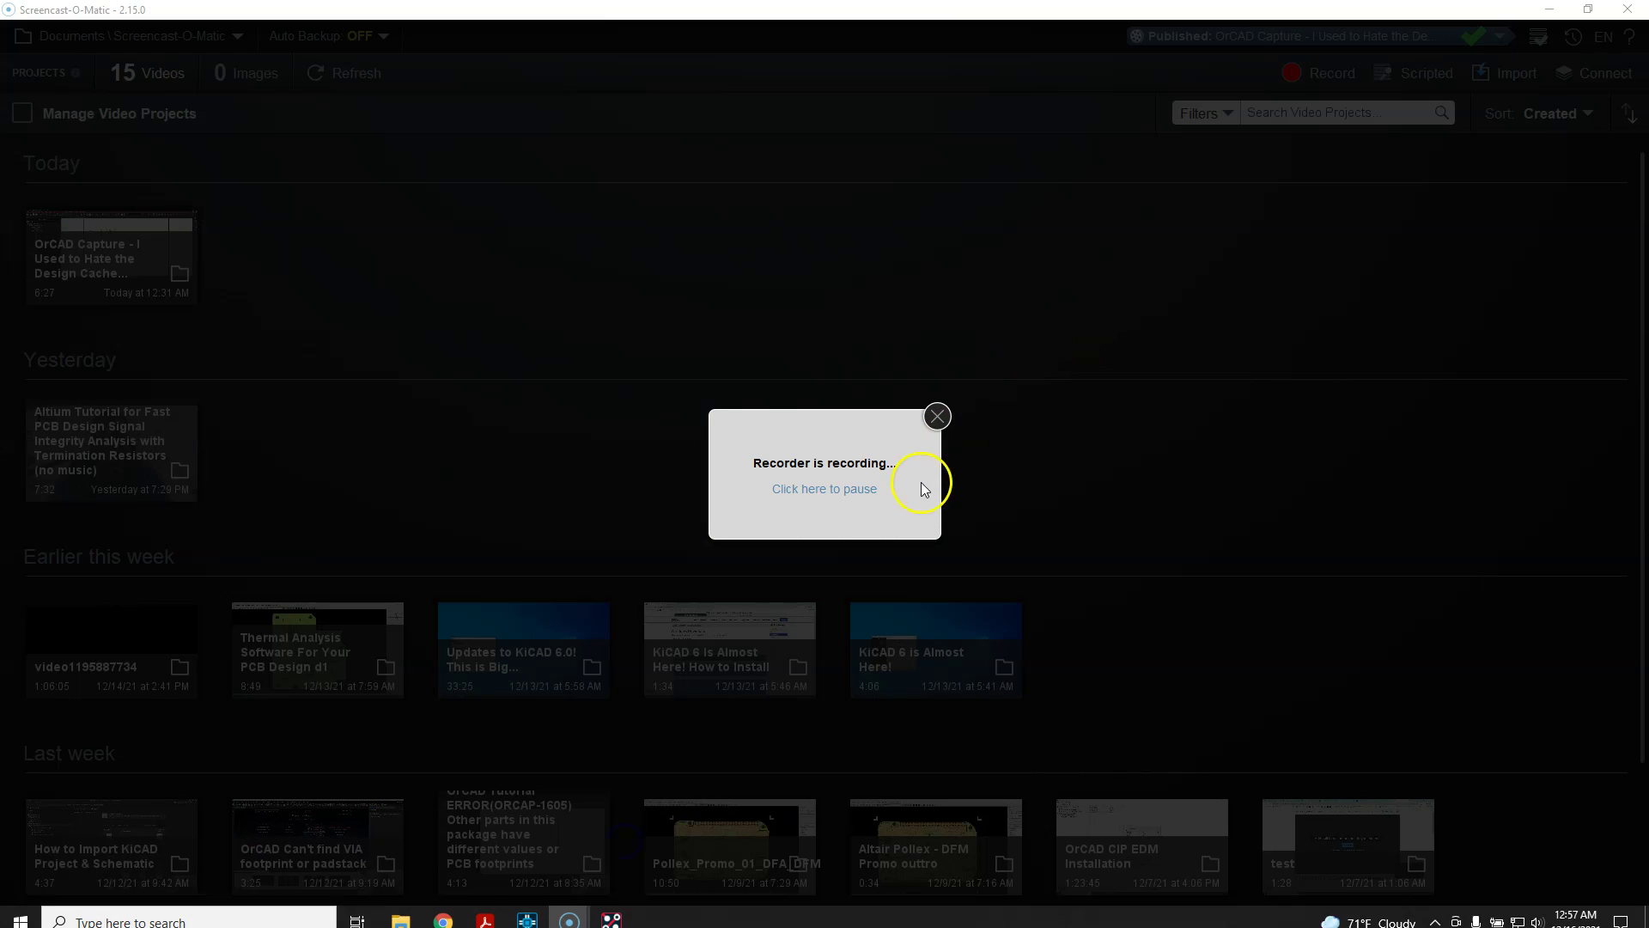
key("alt+p")
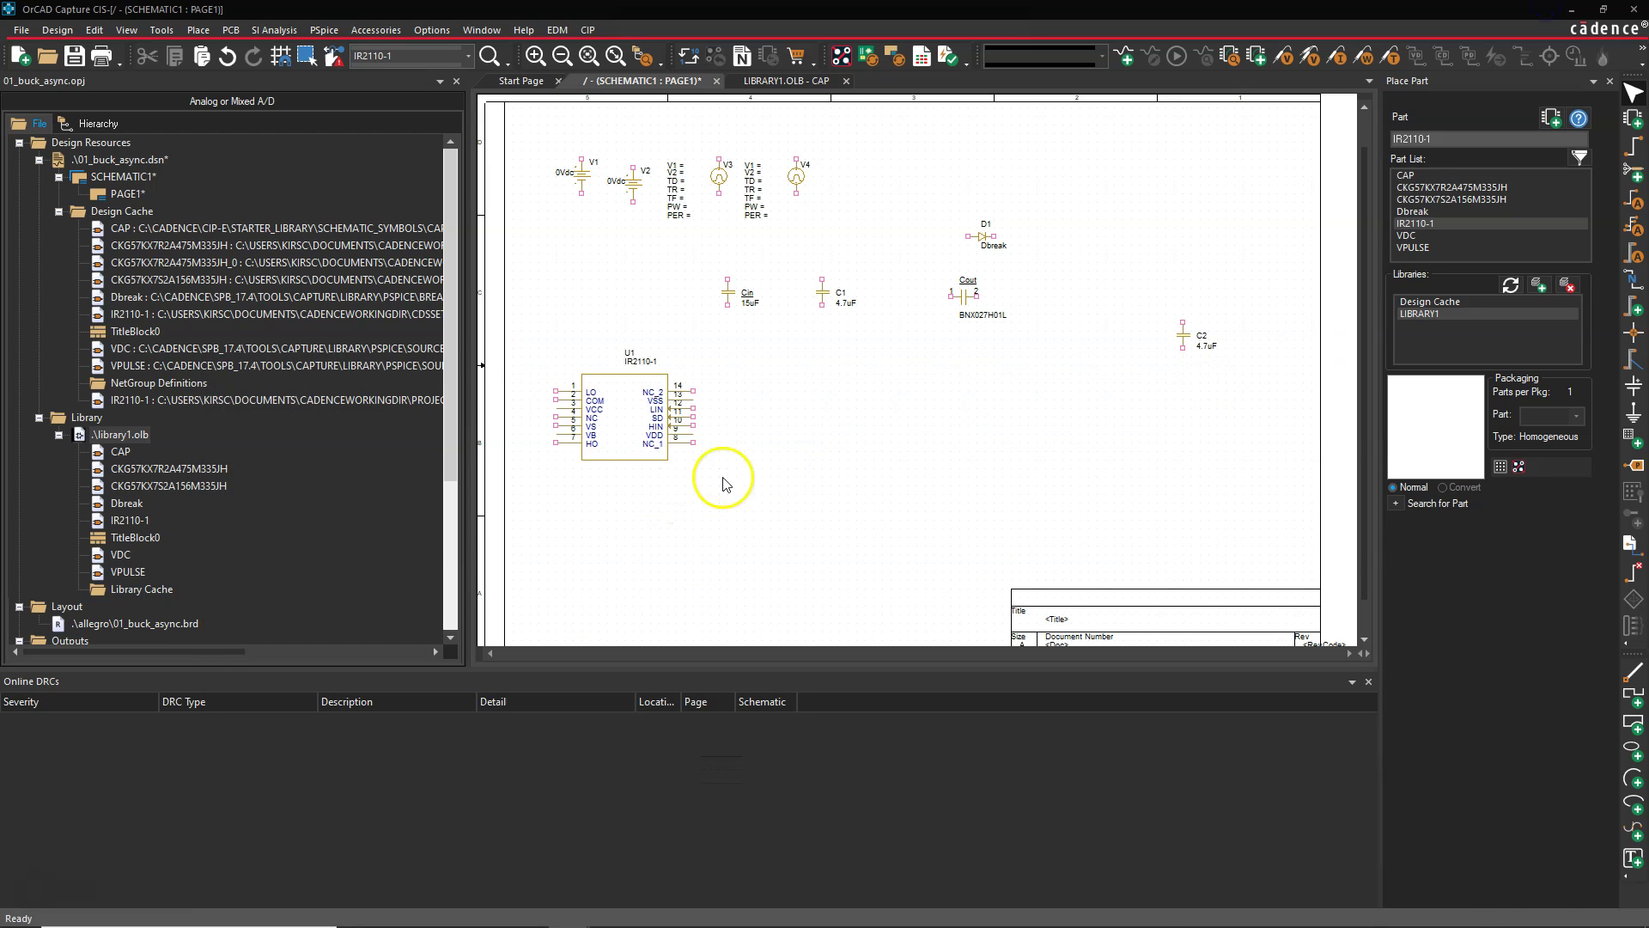
left_click(811, 439)
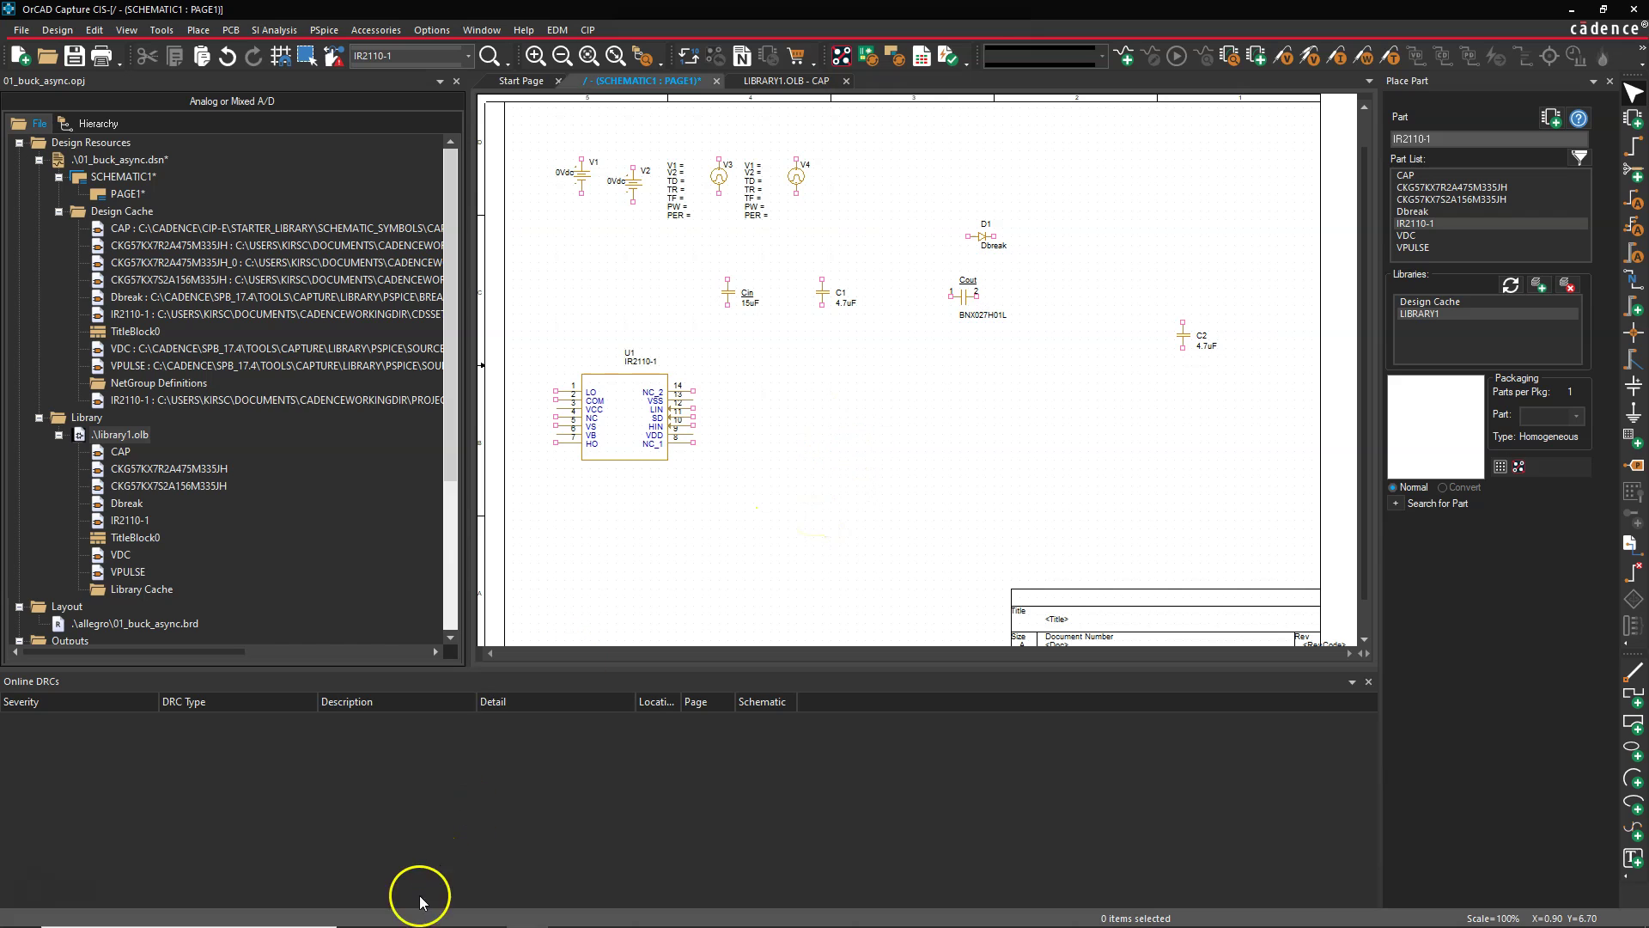
mouse_move(401, 915)
left_click(585, 826)
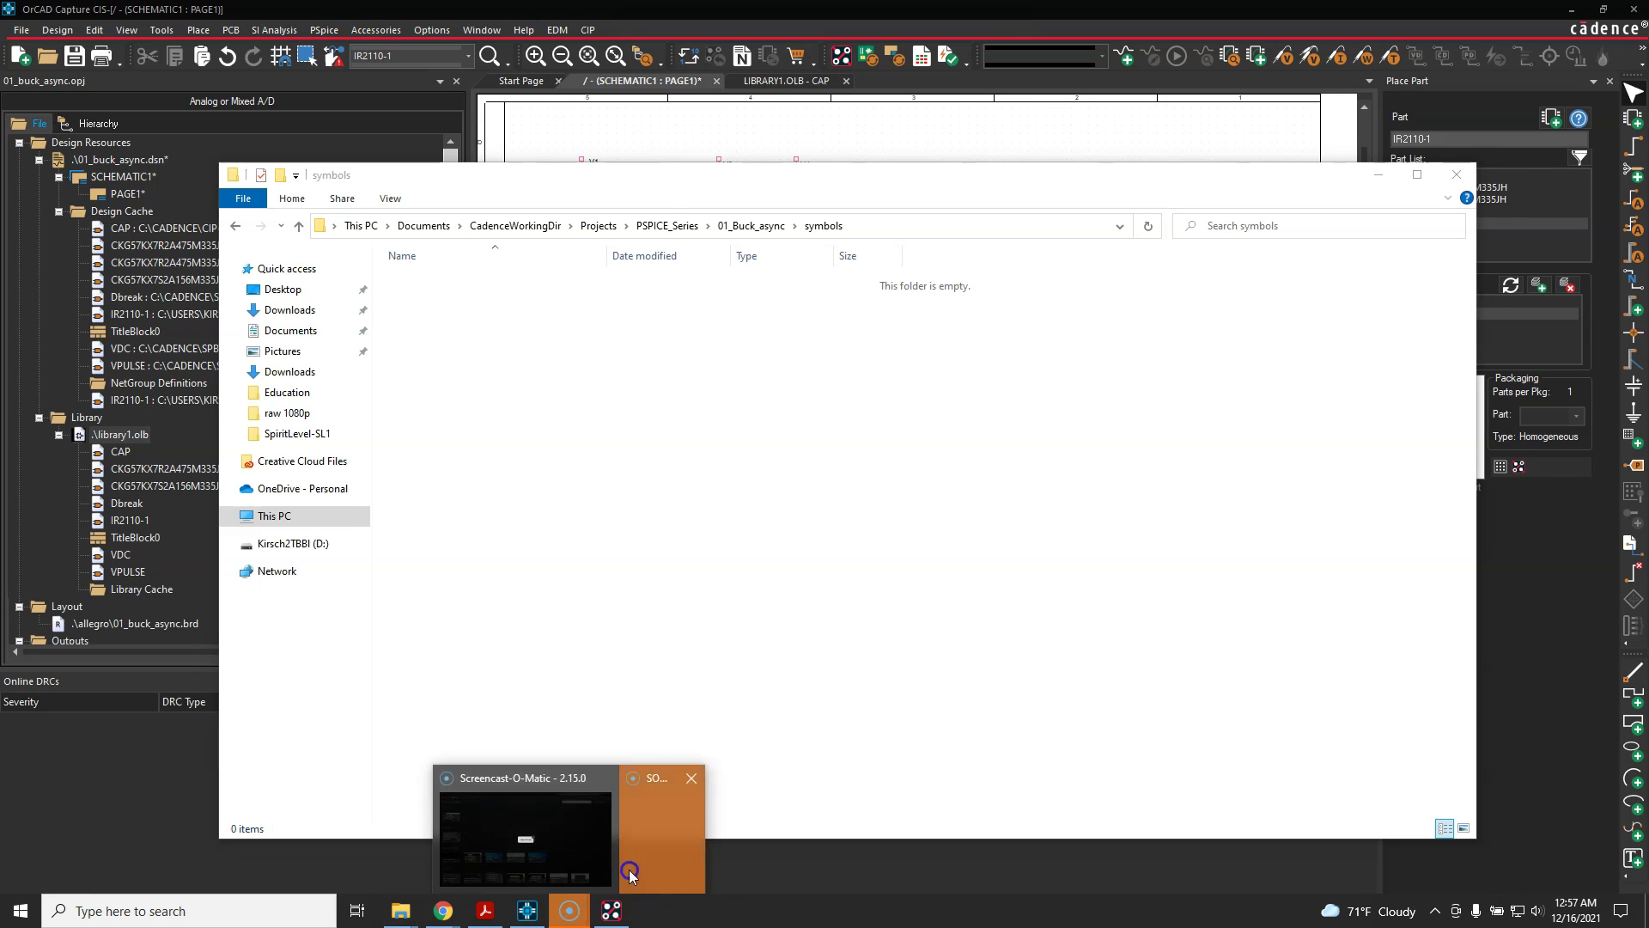
left_click(981, 487)
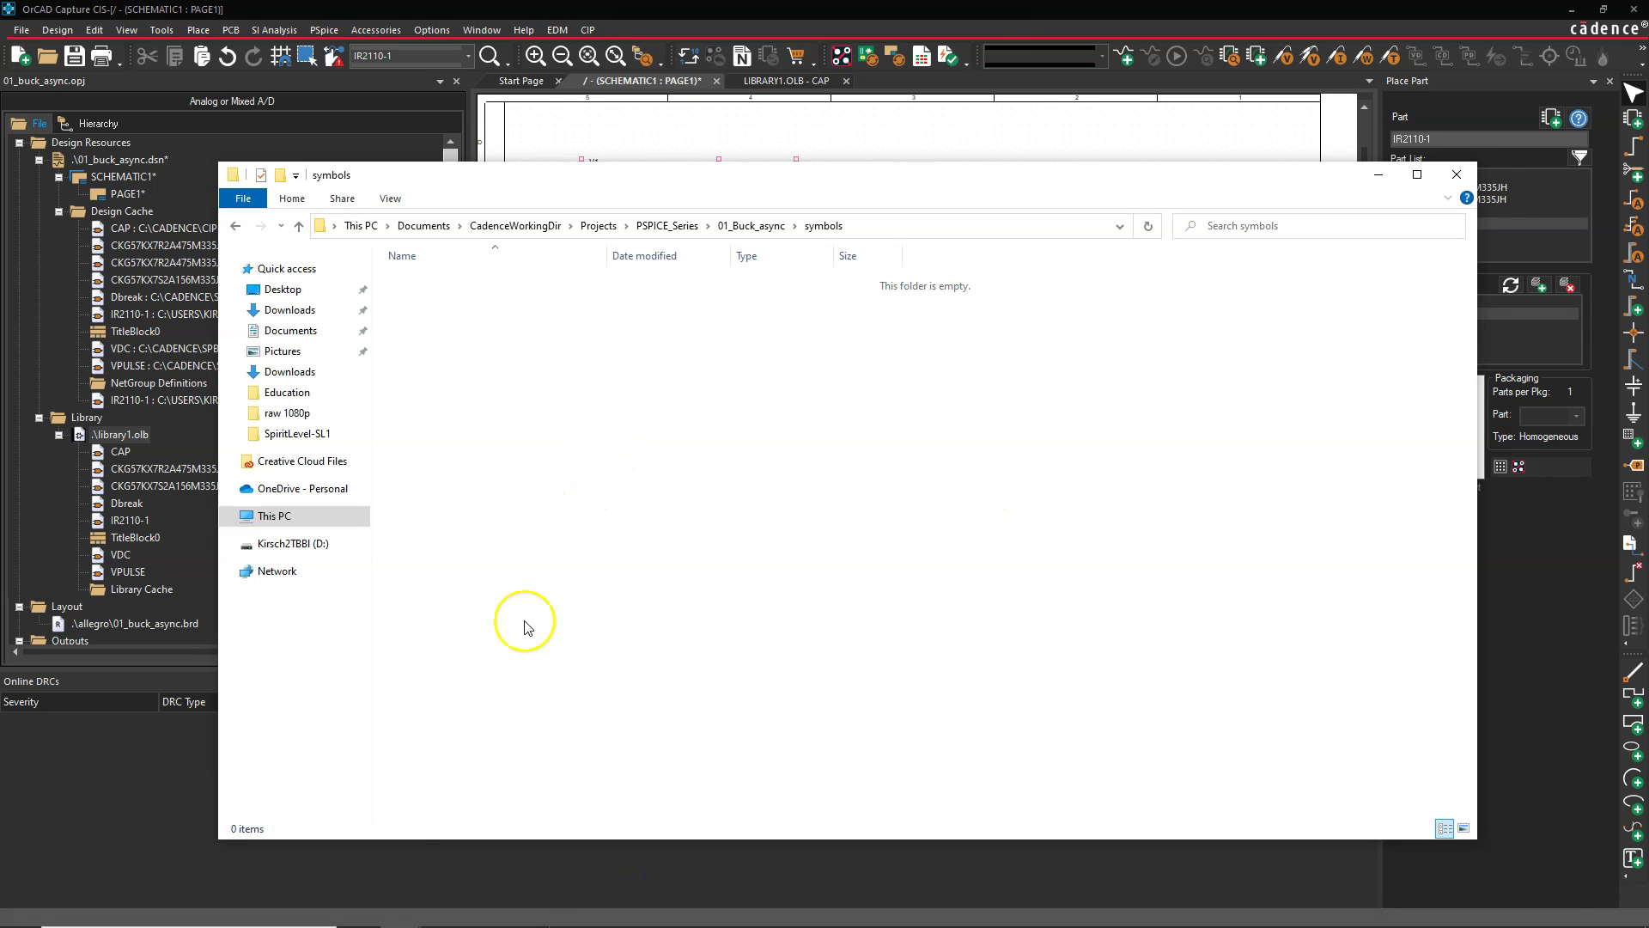
Return to the board design and open User Preferences on the Paths > Library settings
left_click(625, 916)
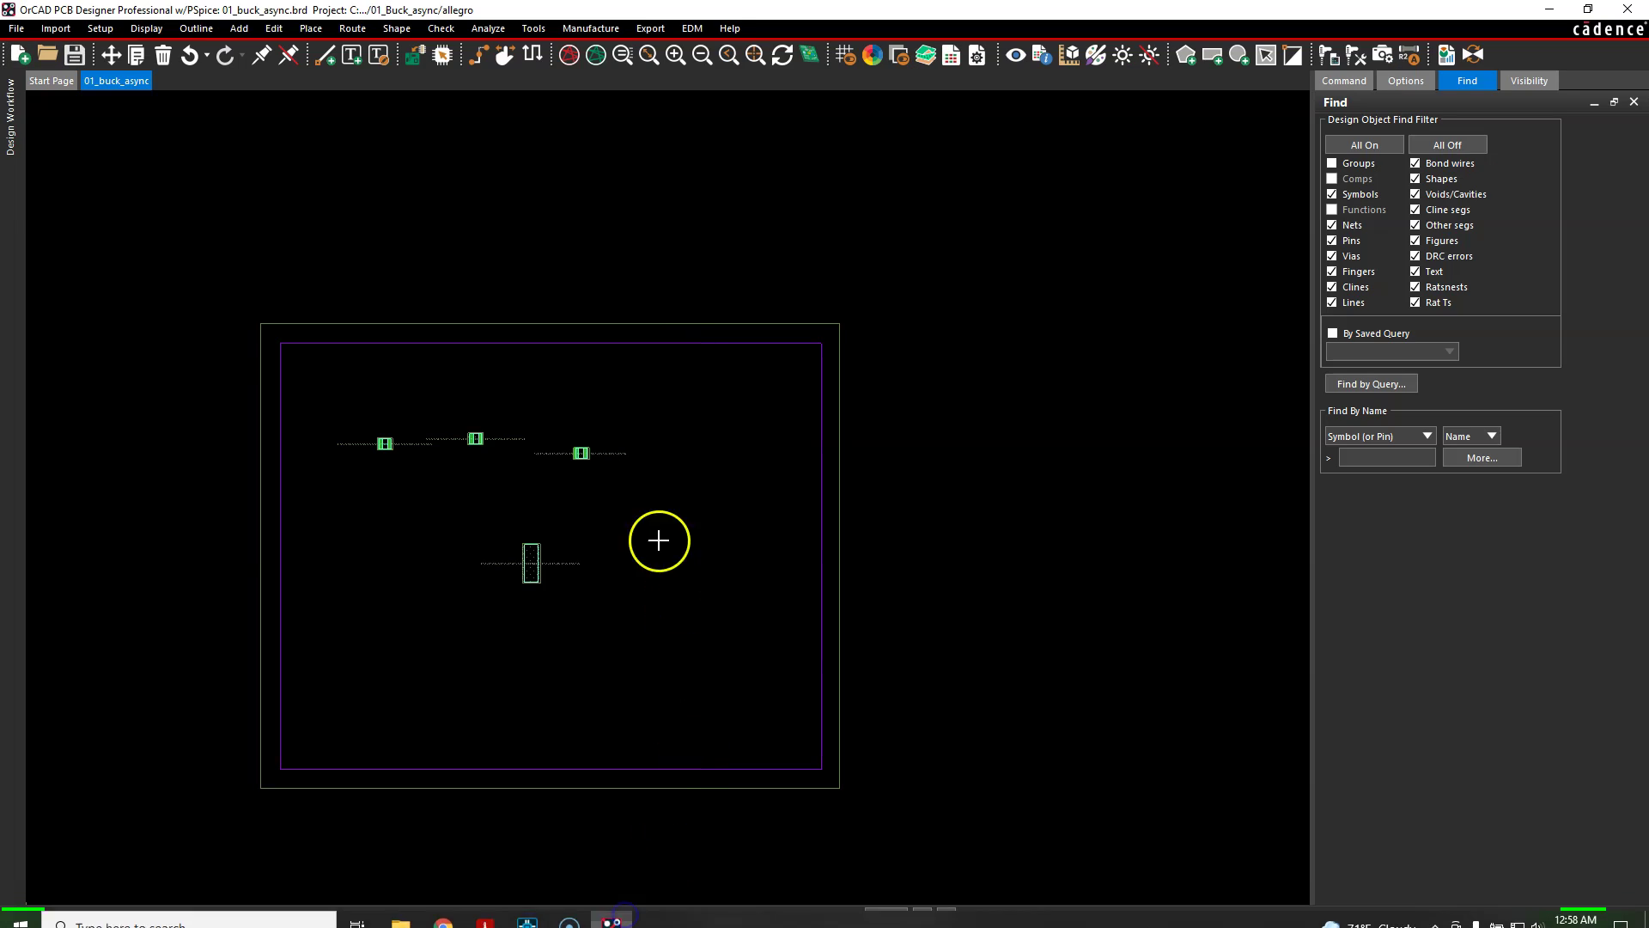
left_click(96, 27)
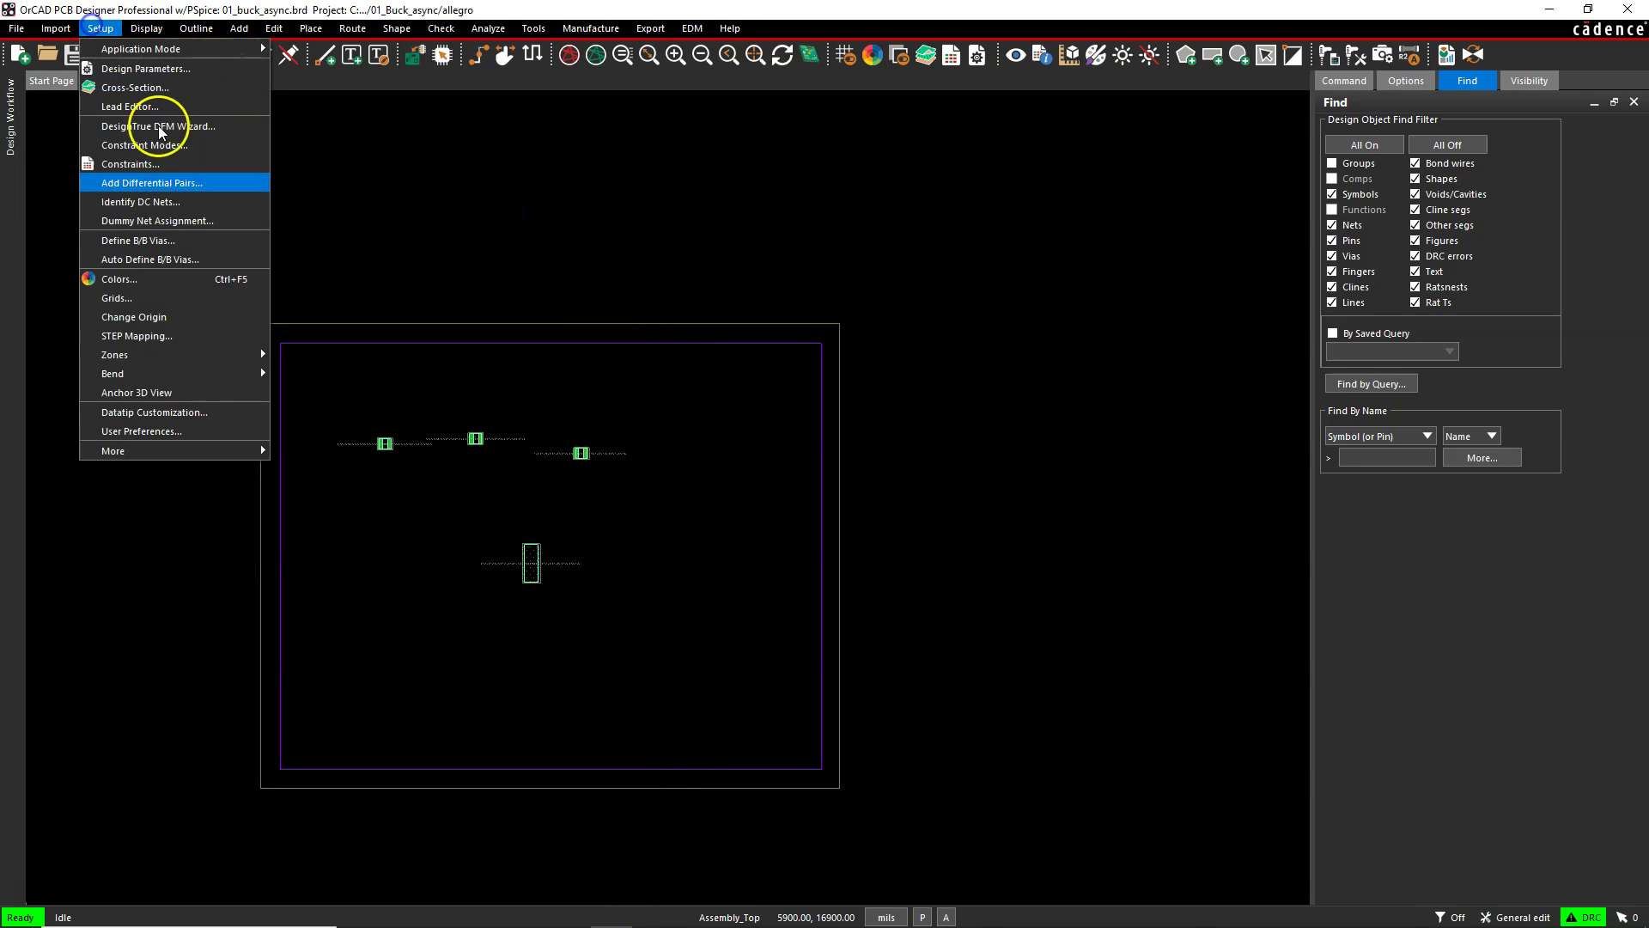
left_click(203, 431)
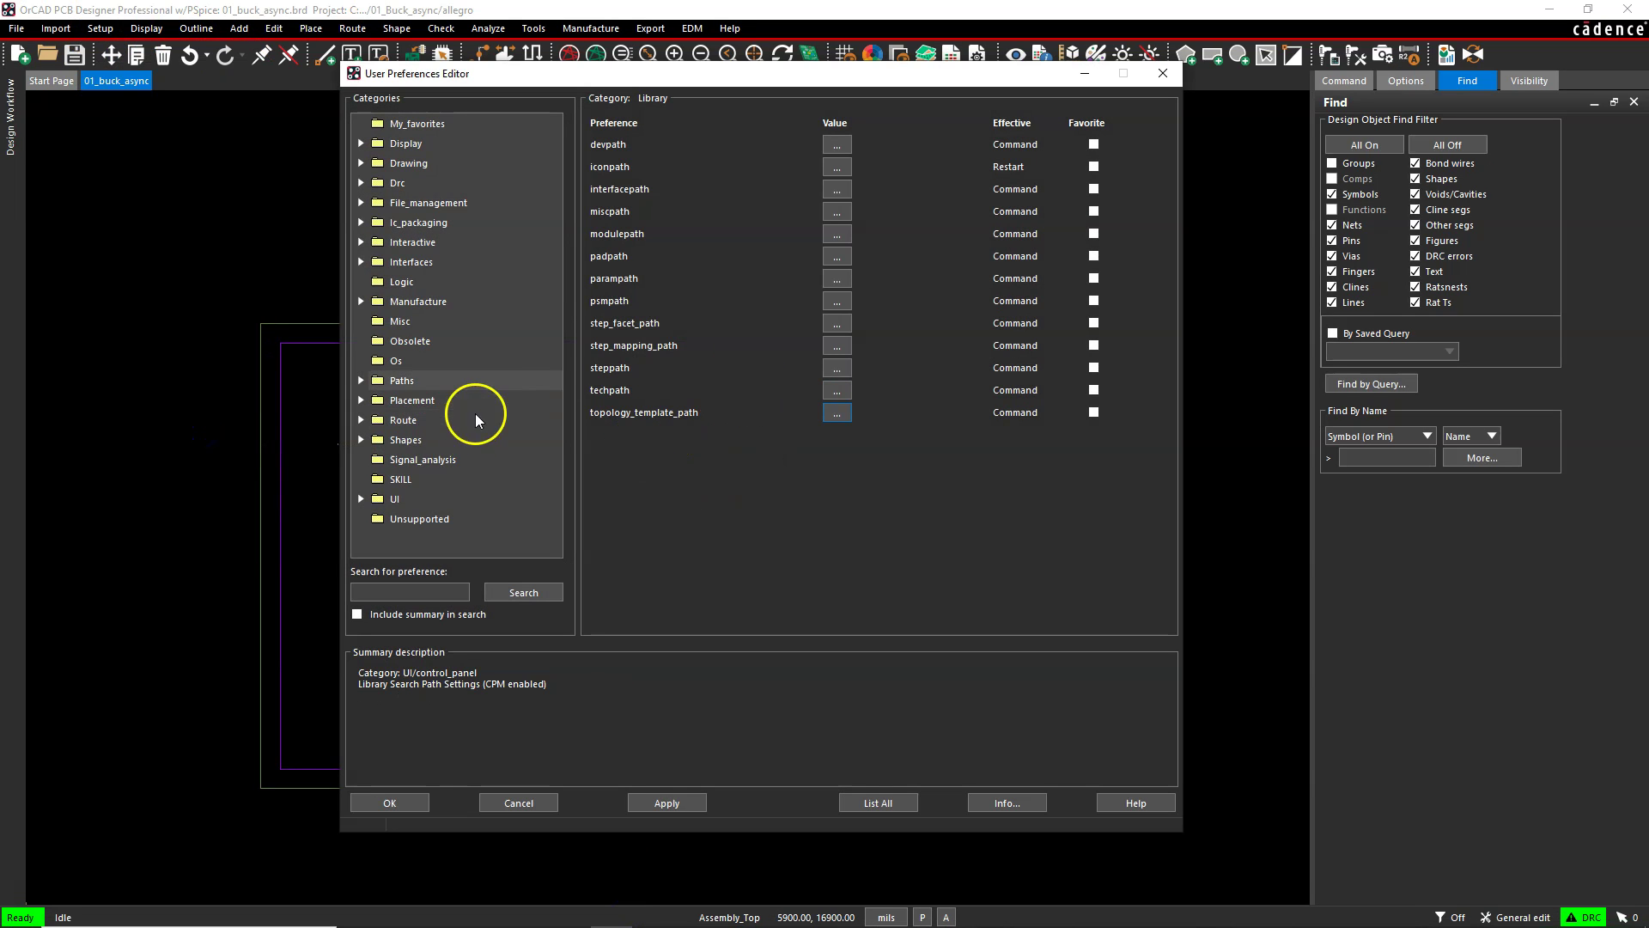
left_click(830, 302)
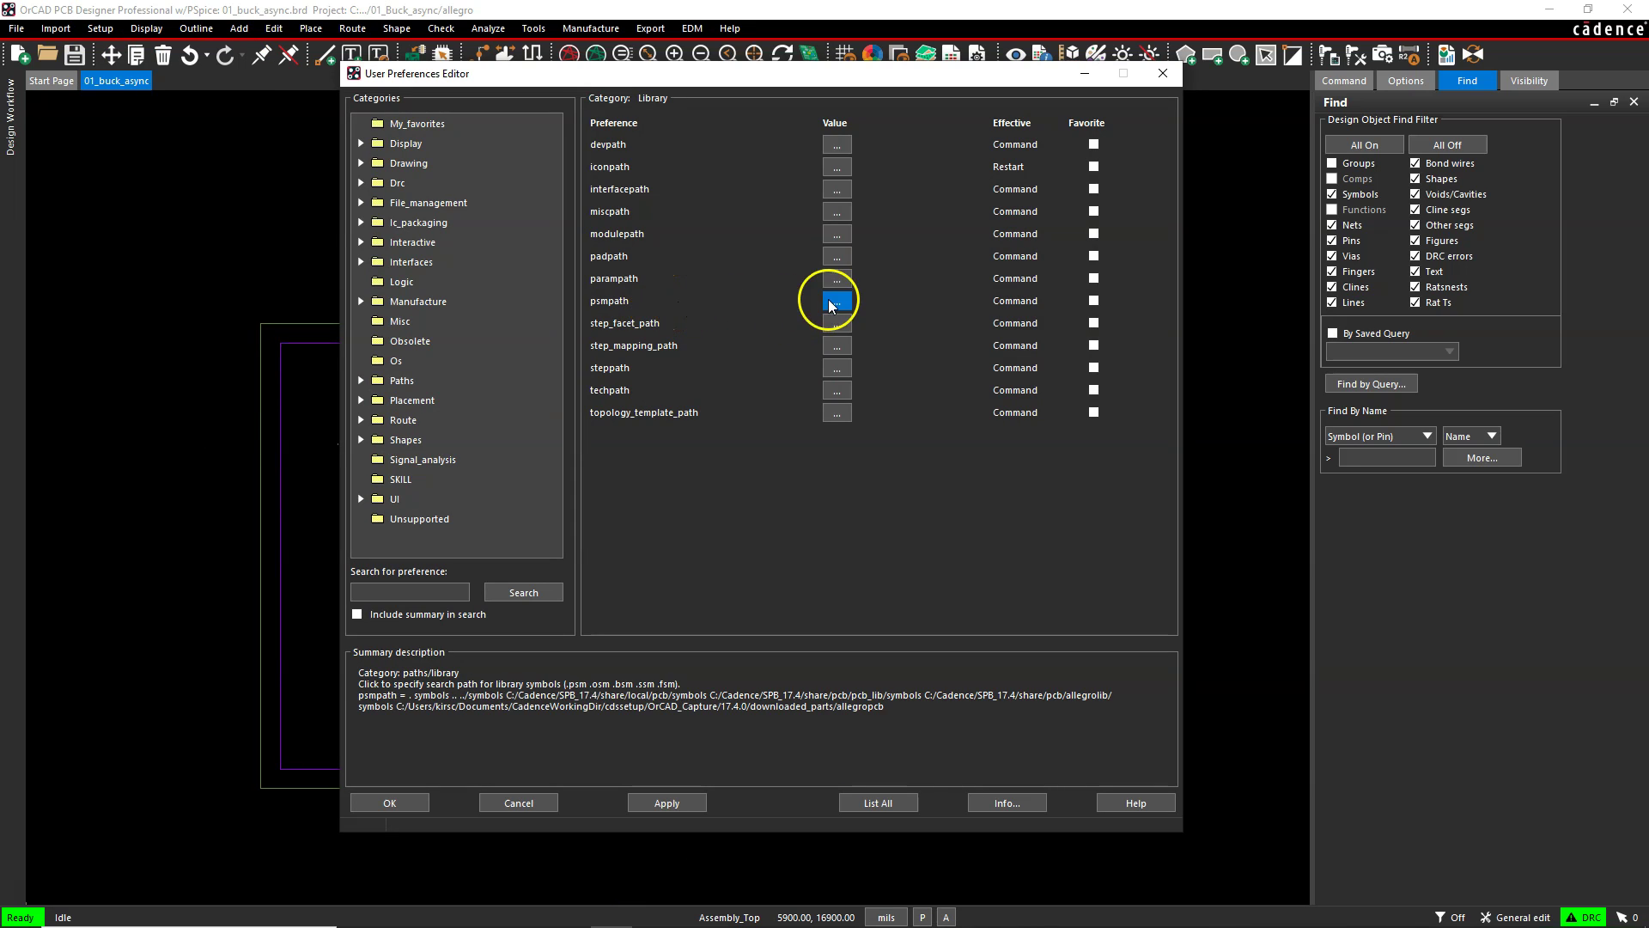
Open the padpath directory list, reopen it, and add a new empty entry
left_click(837, 256)
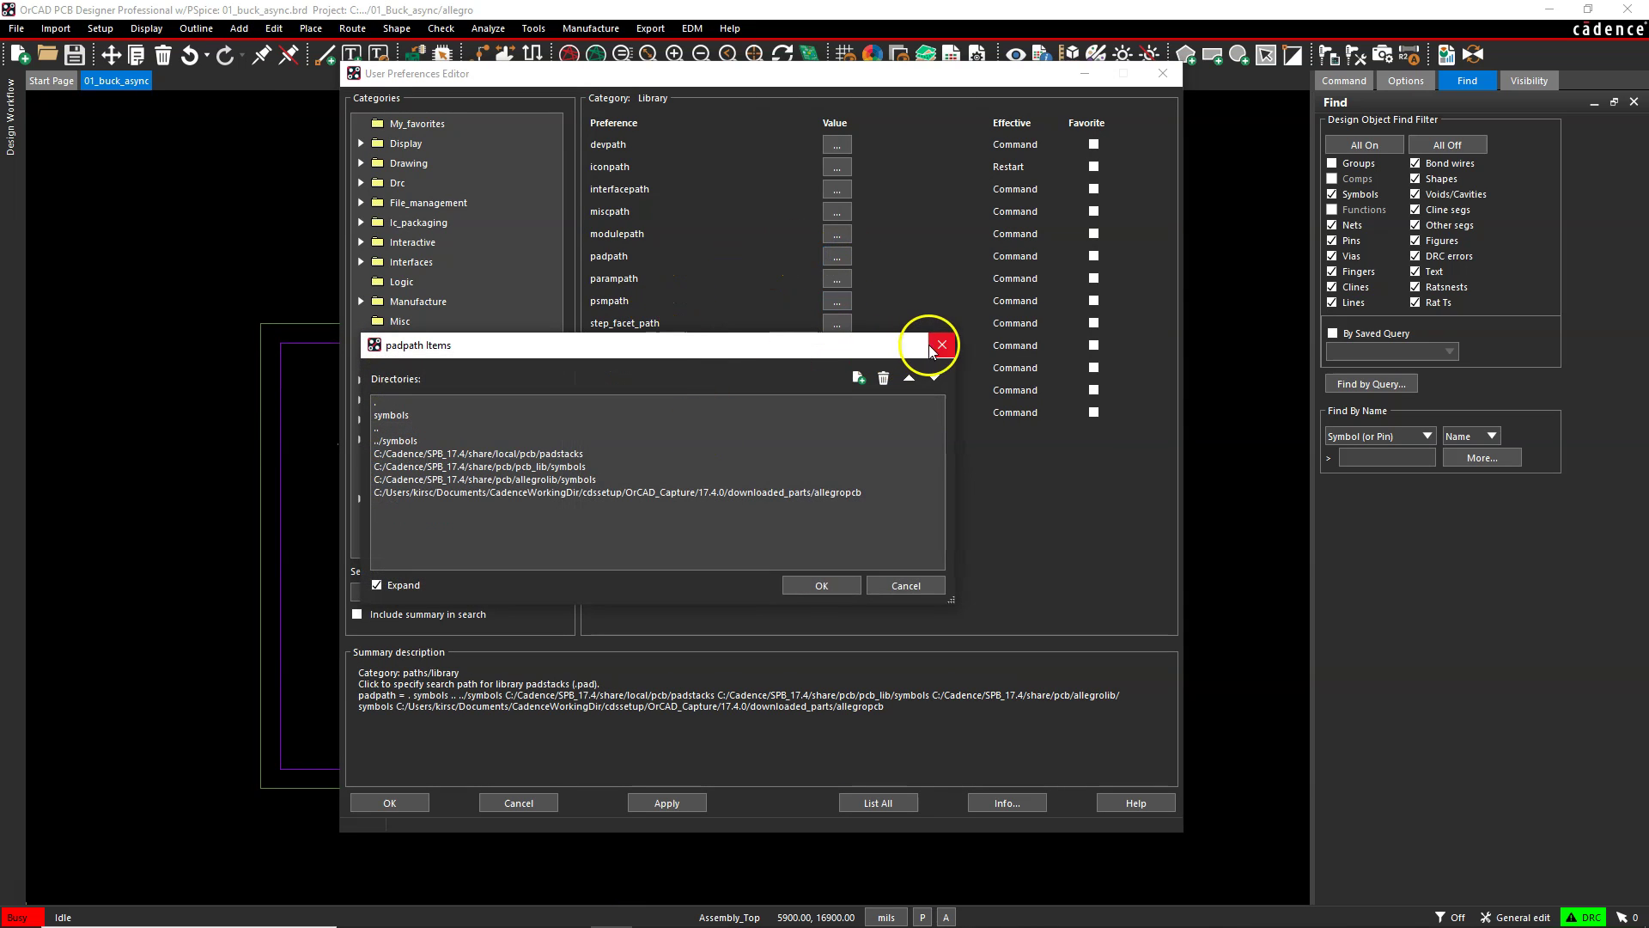
left_click(942, 345)
left_click(835, 234)
left_click(836, 256)
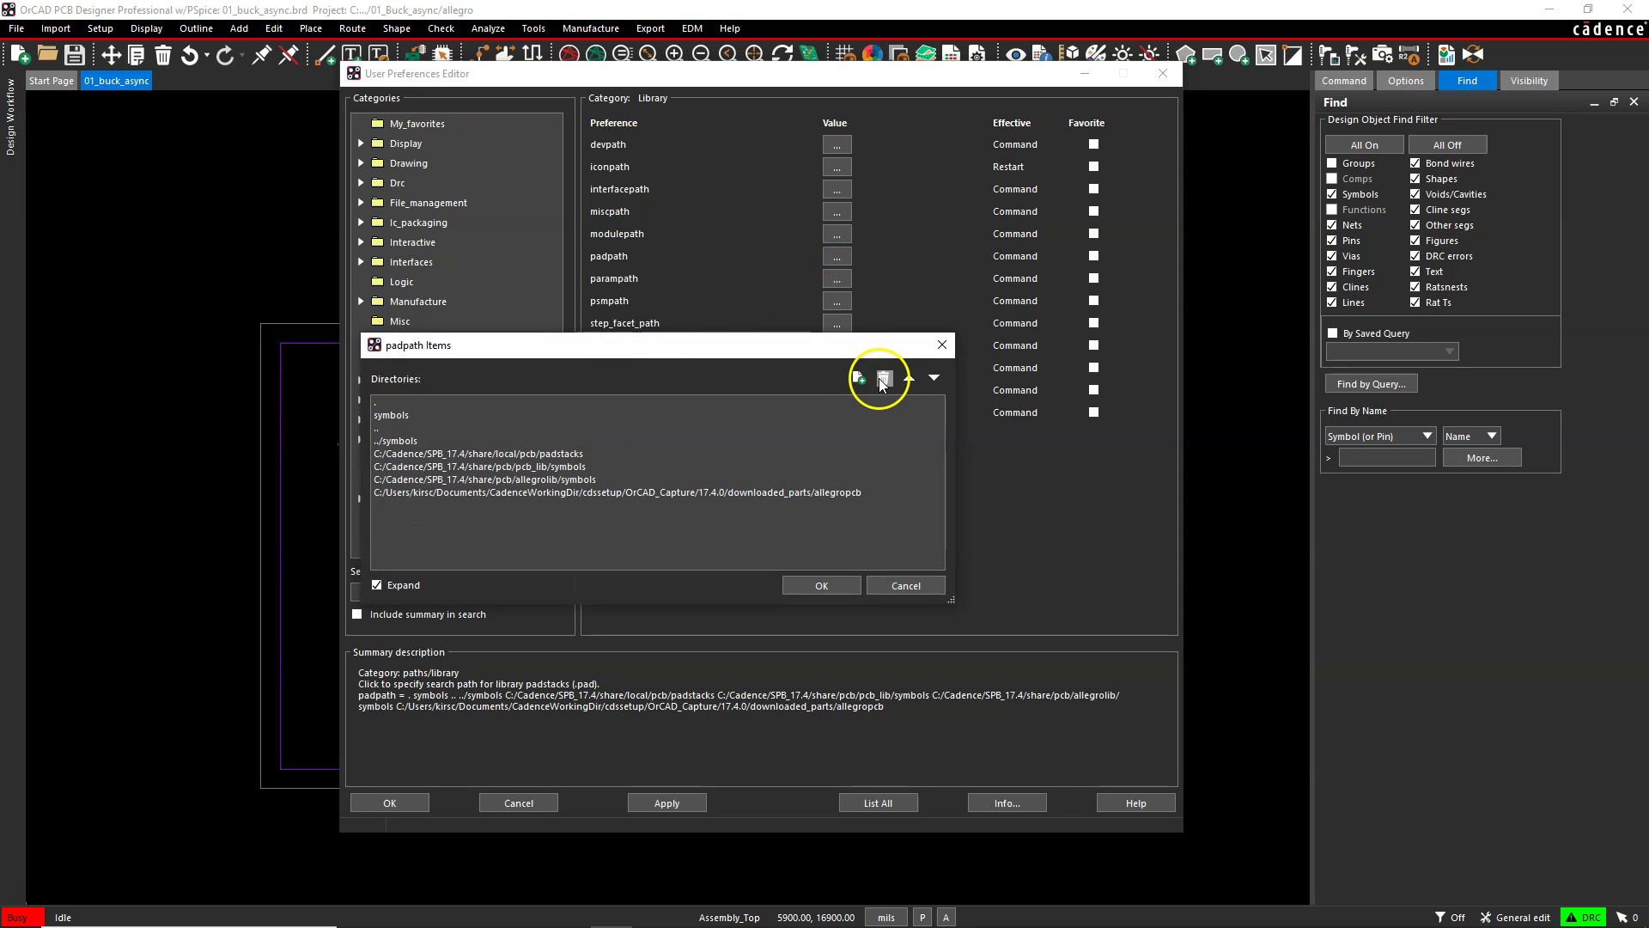
left_click(860, 379)
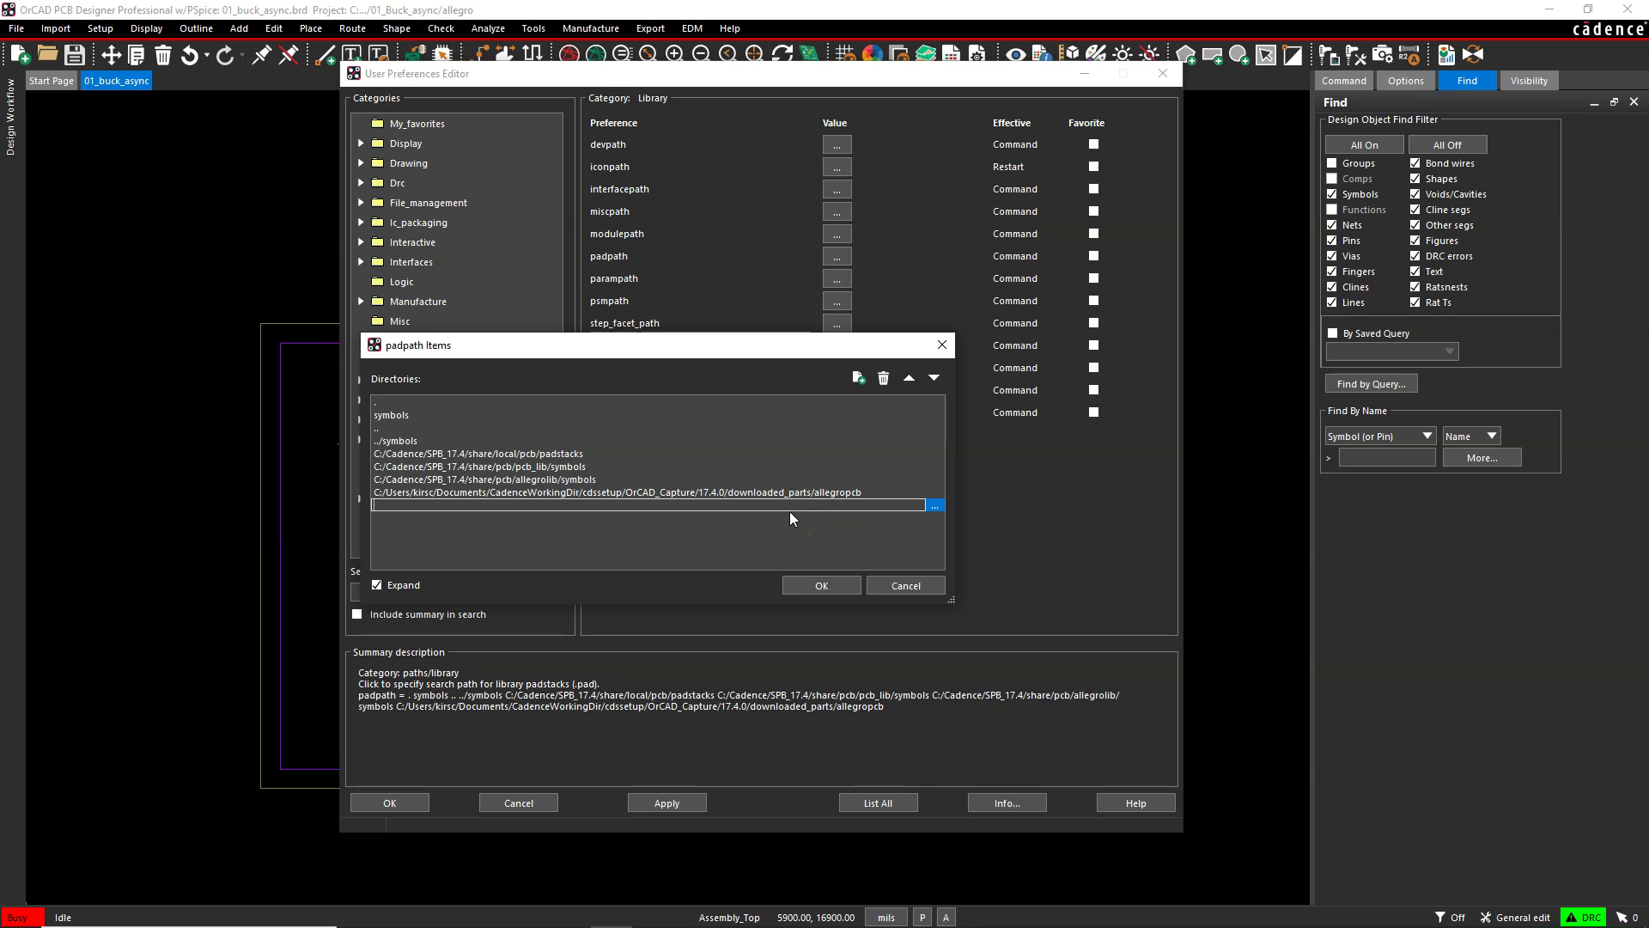
Move the downloaded_parts/allegropcb entry to the top of the padpath list
left_click(862, 491)
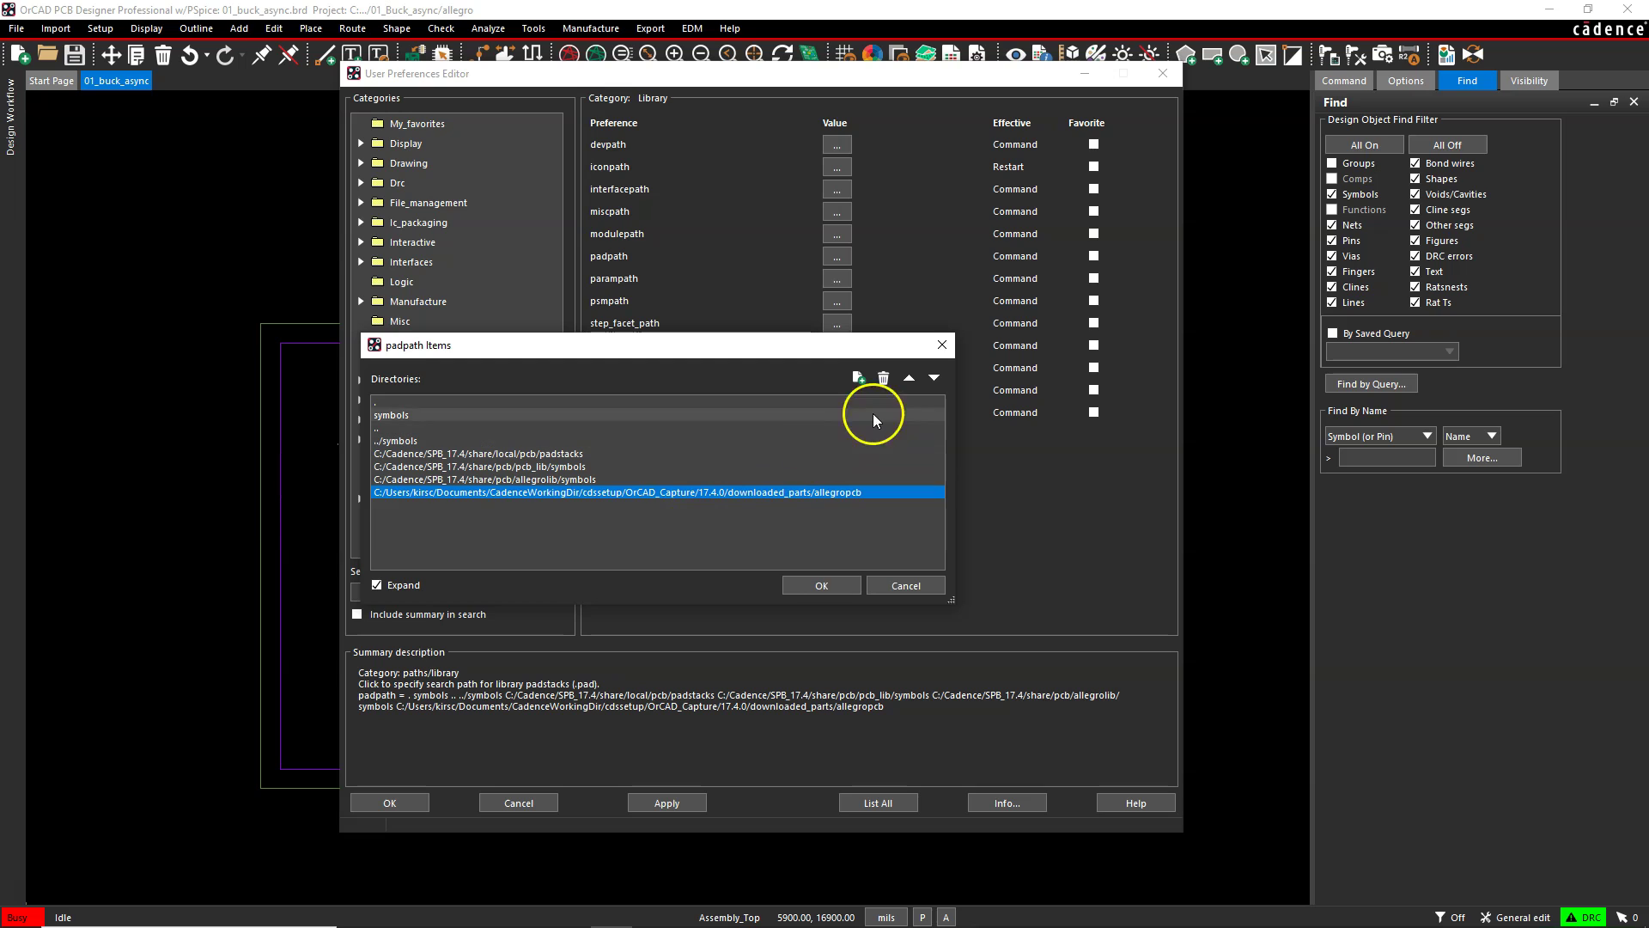
left_click(909, 378)
left_click(910, 378)
left_click(913, 380)
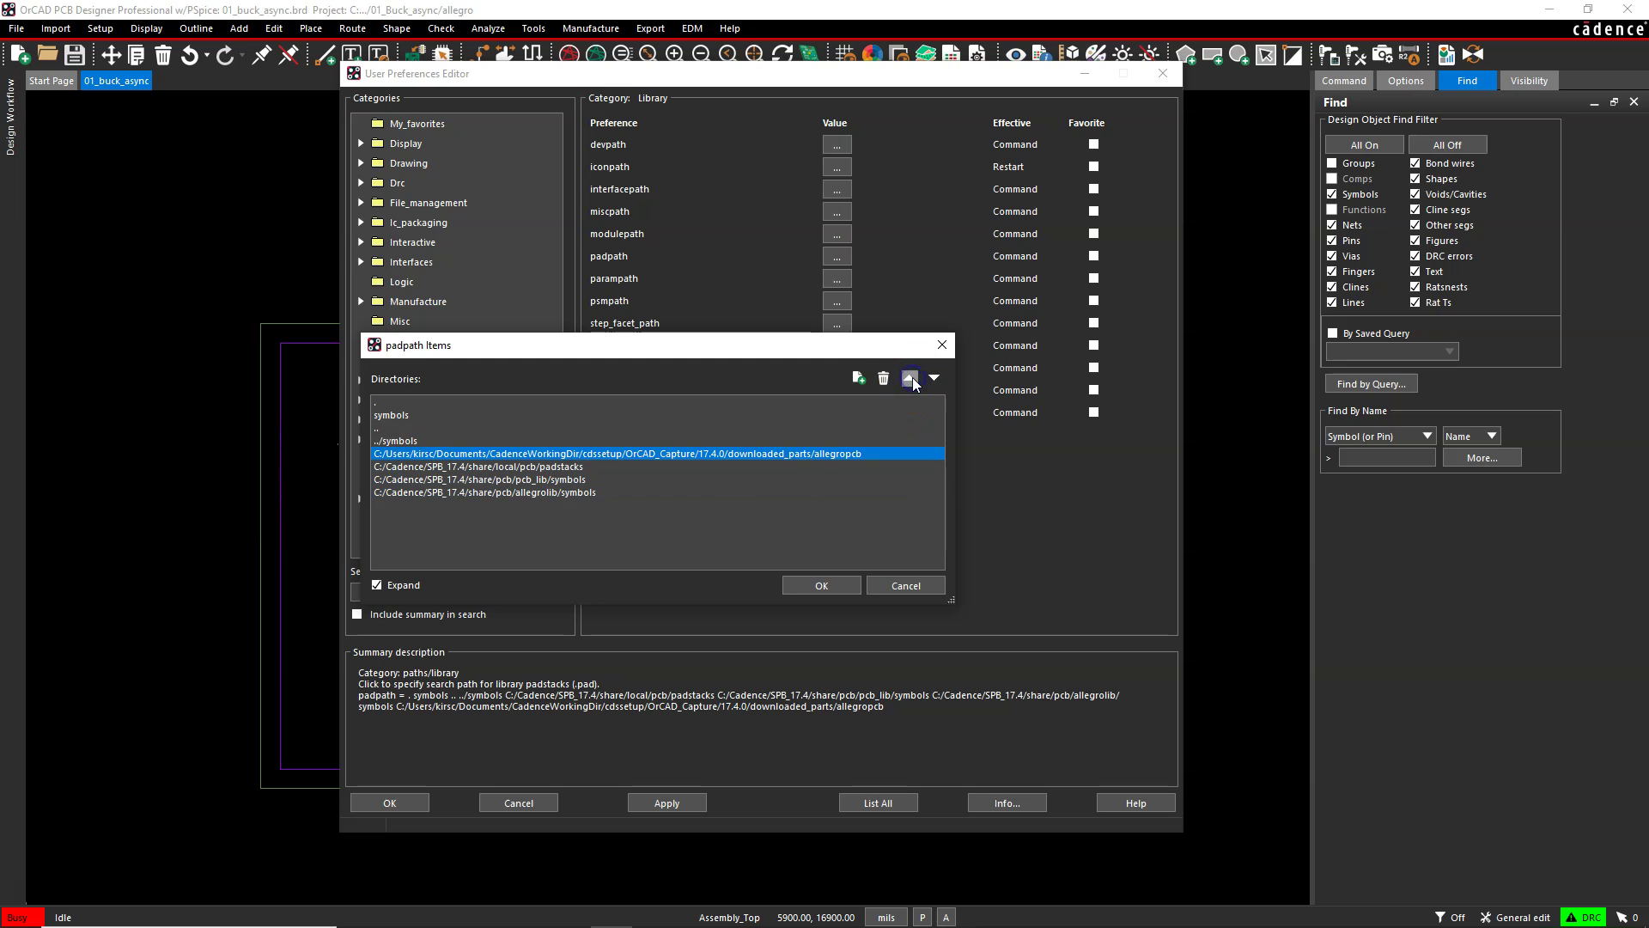
left_click(913, 380)
left_click(913, 379)
left_click(913, 380)
left_click(913, 380)
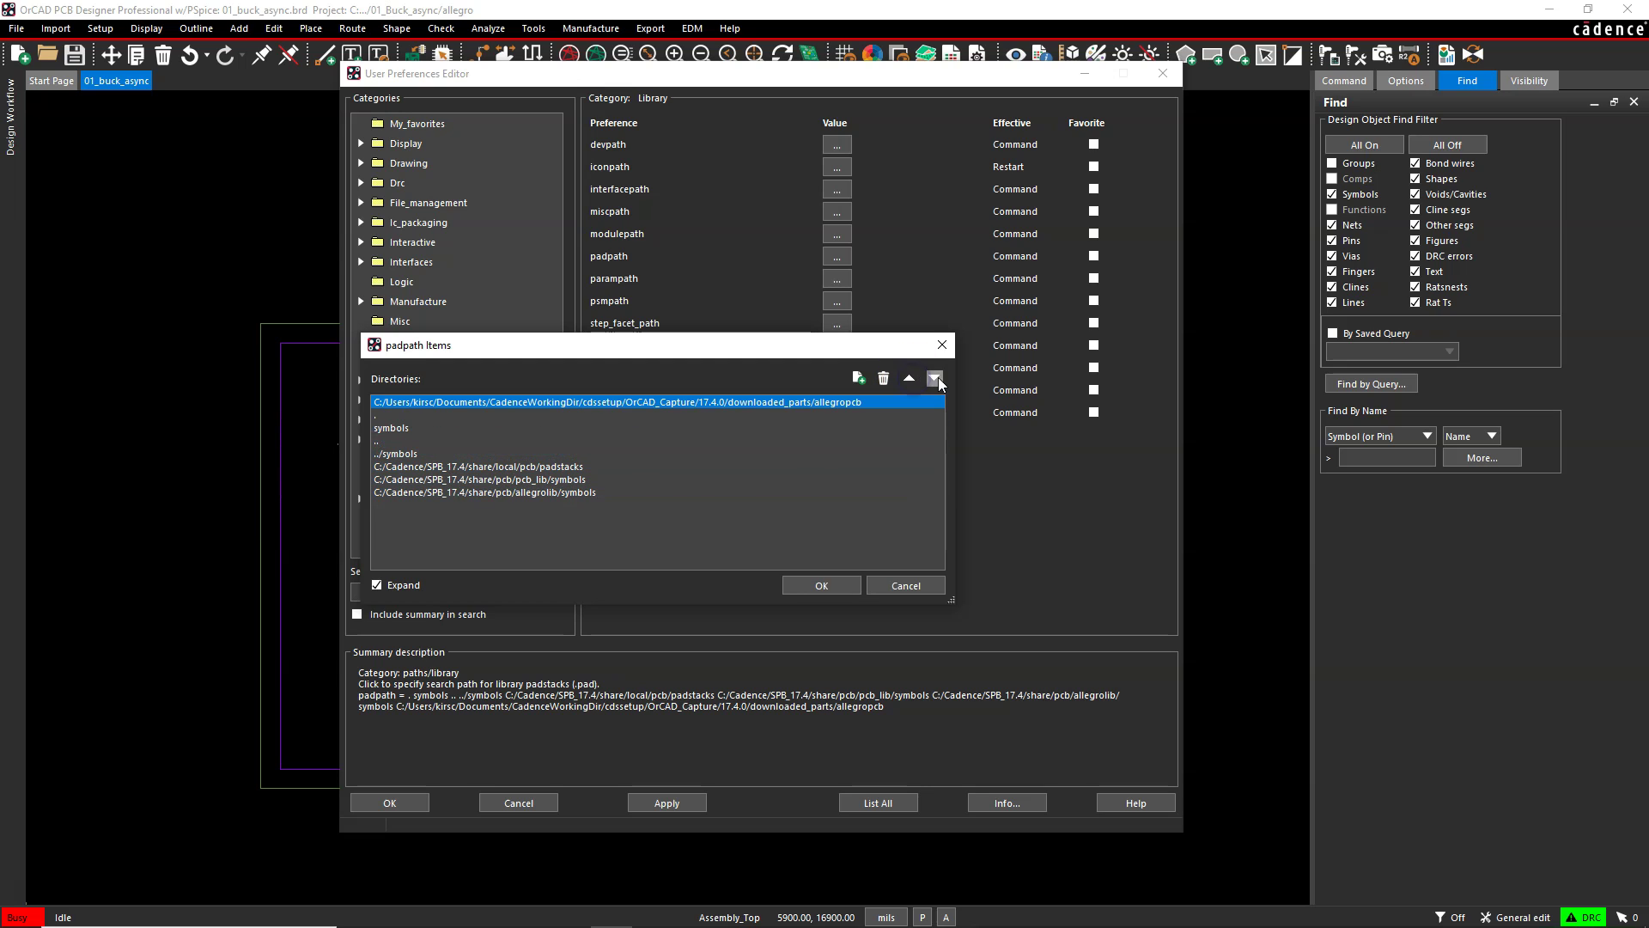
Move the allegropcb entry back to the bottom of padpath and cancel the changes
left_click(936, 380)
left_click(936, 380)
left_click(936, 380)
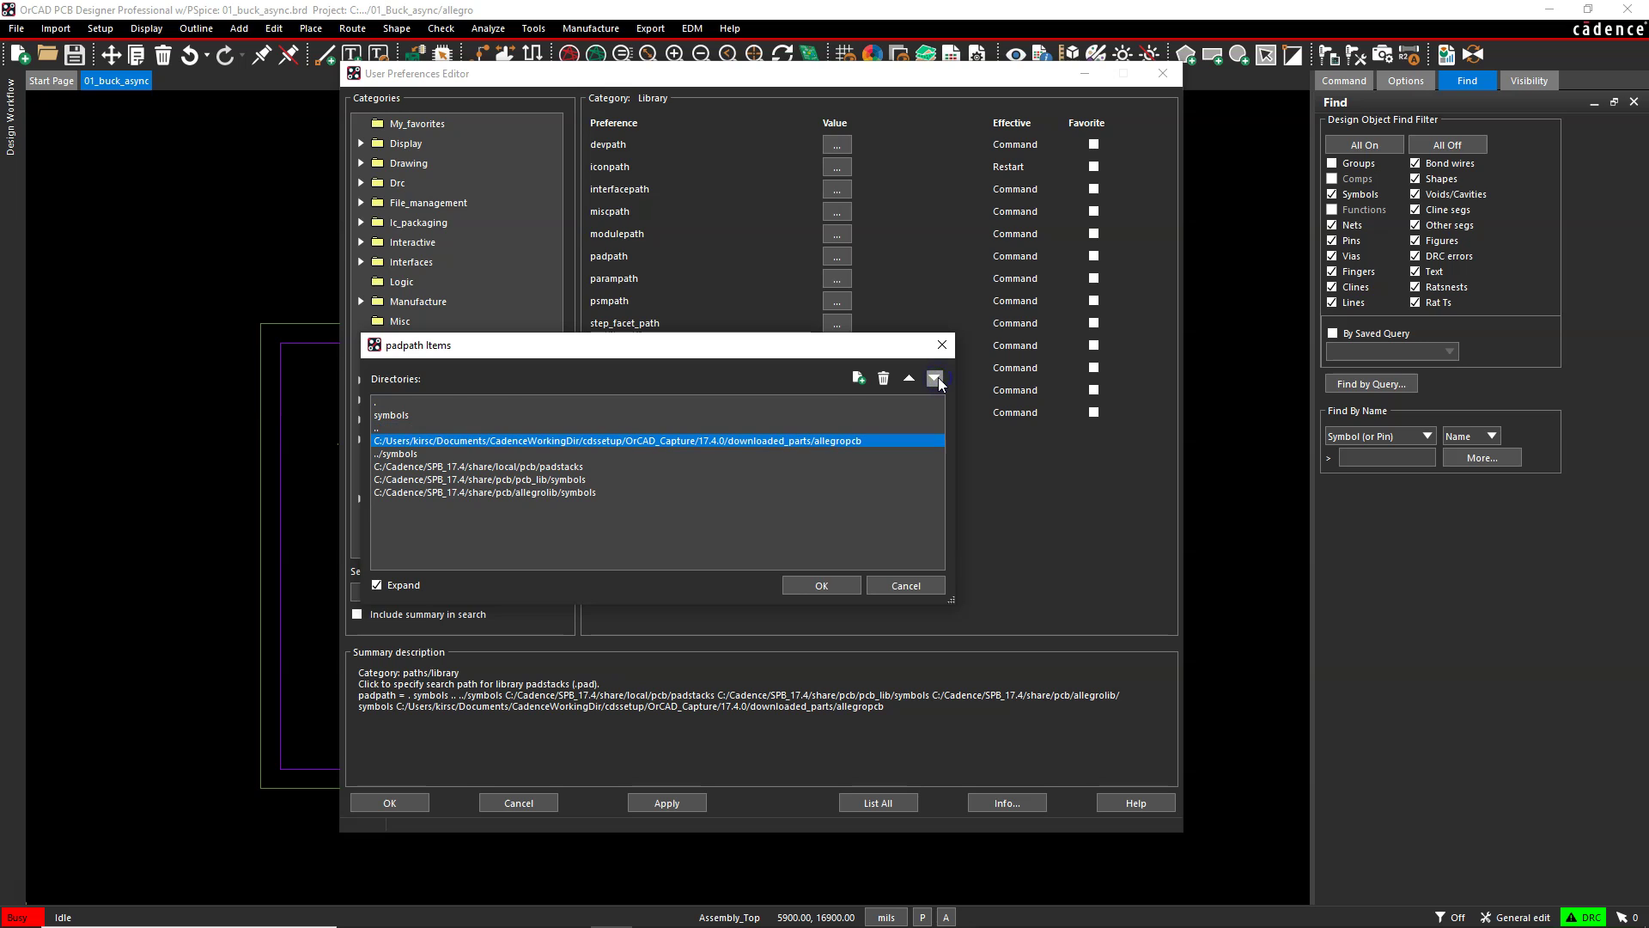
left_click(936, 380)
left_click(938, 382)
left_click(938, 382)
left_click(938, 382)
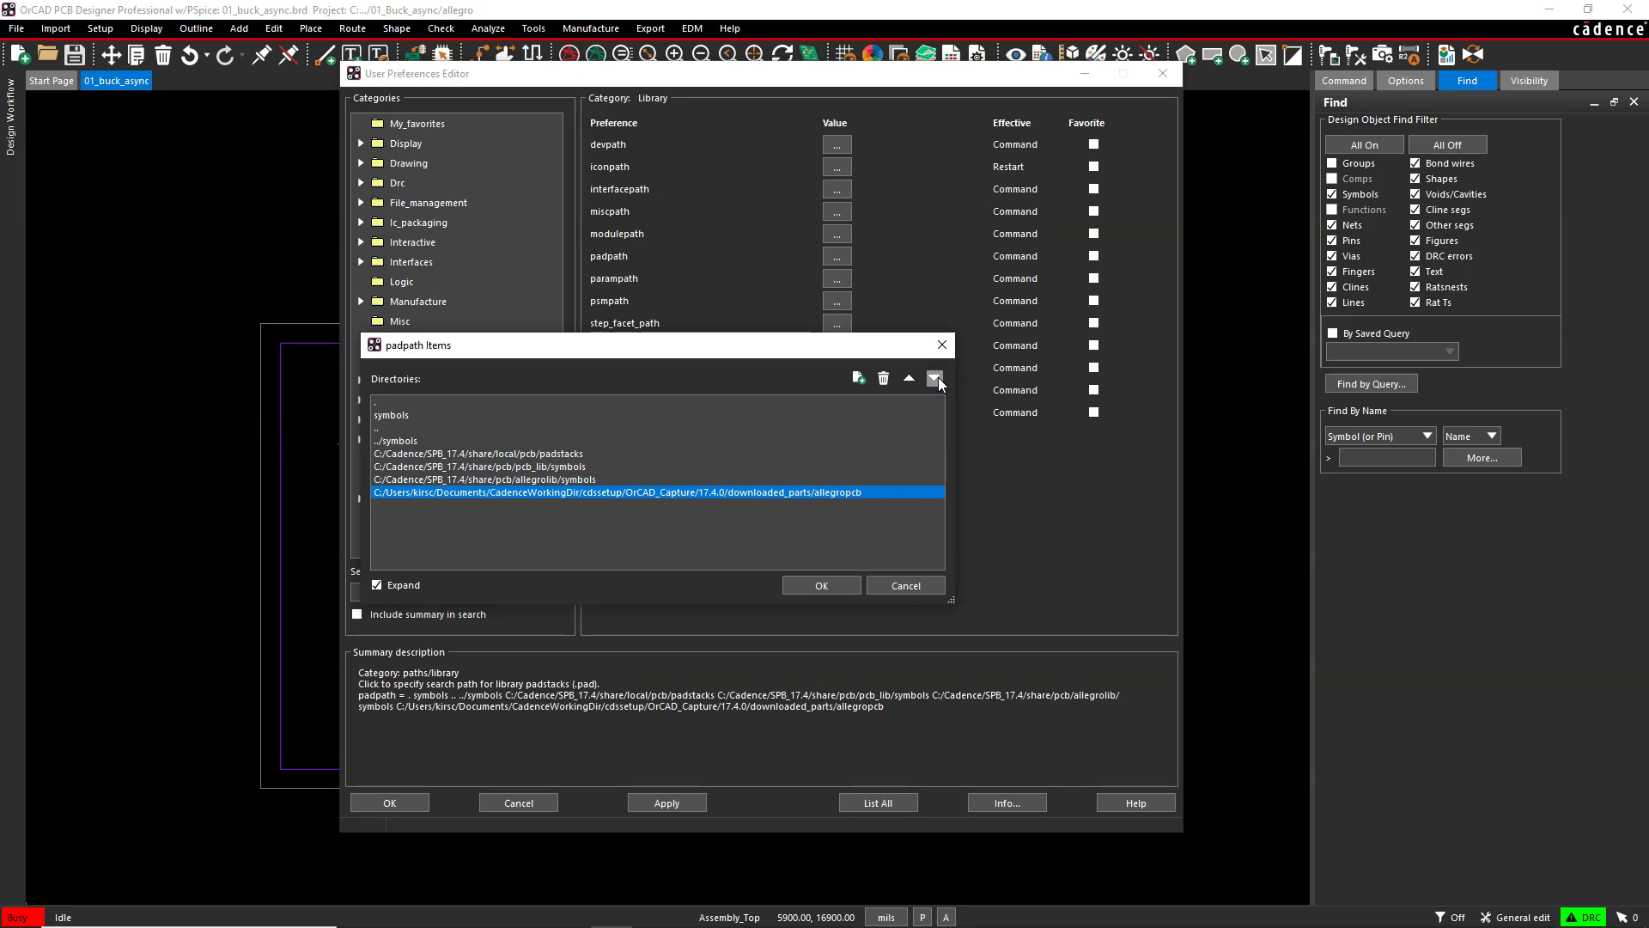
left_click(928, 589)
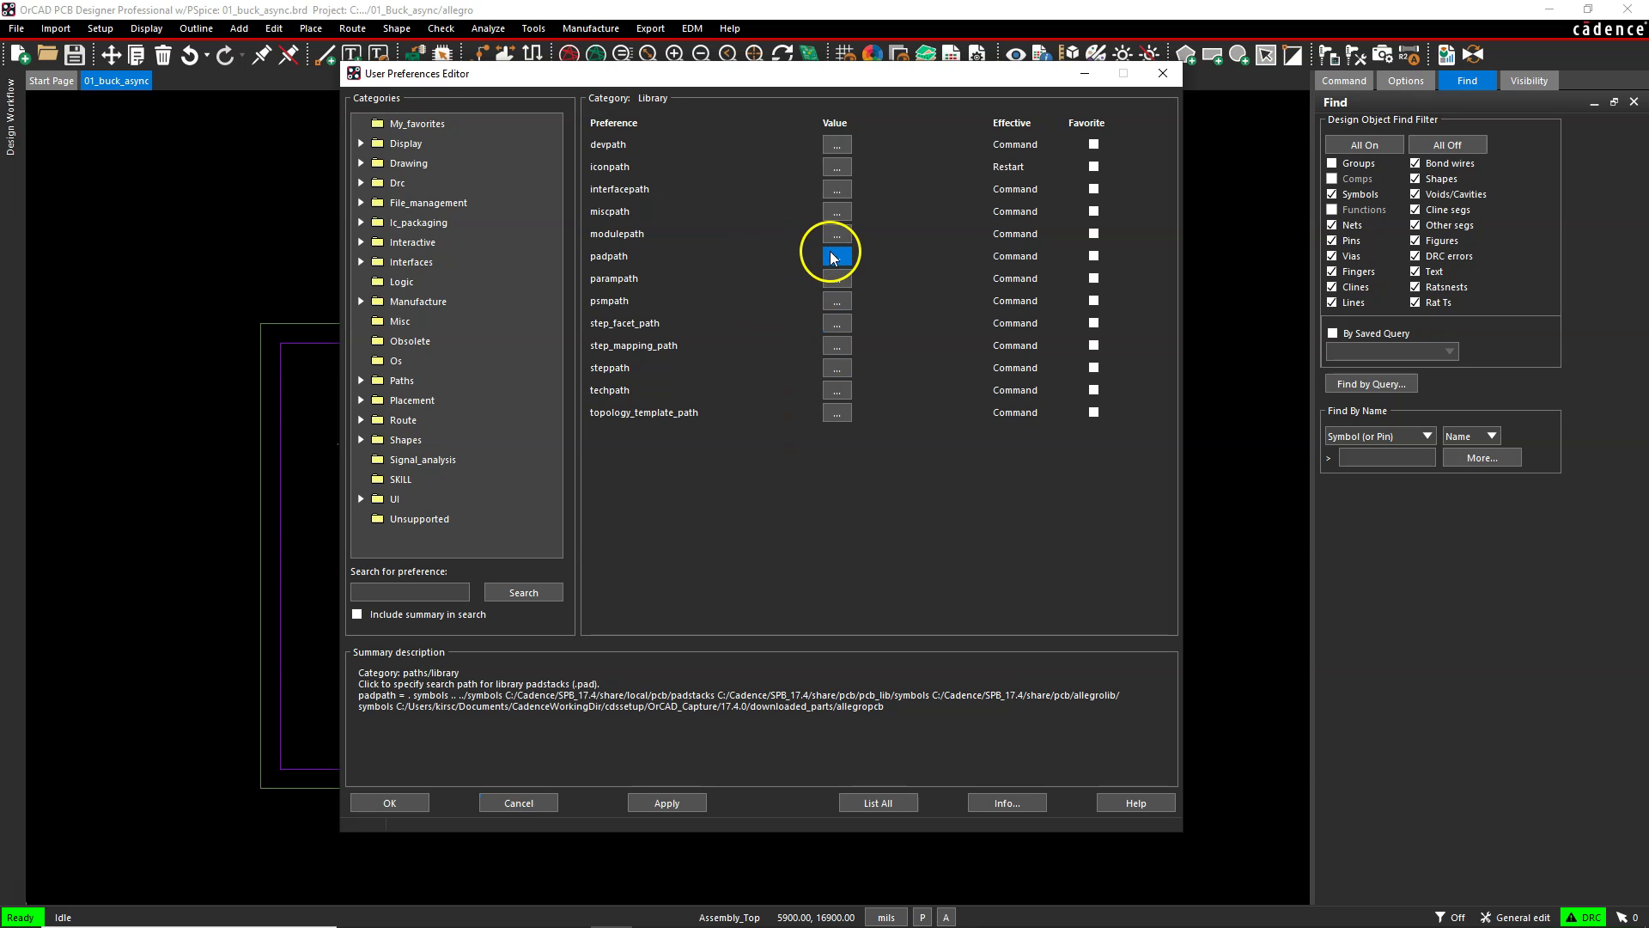
Move the downloaded_parts/allegropcb entry to the top of the psmpath list
left_click(837, 301)
left_click(772, 493)
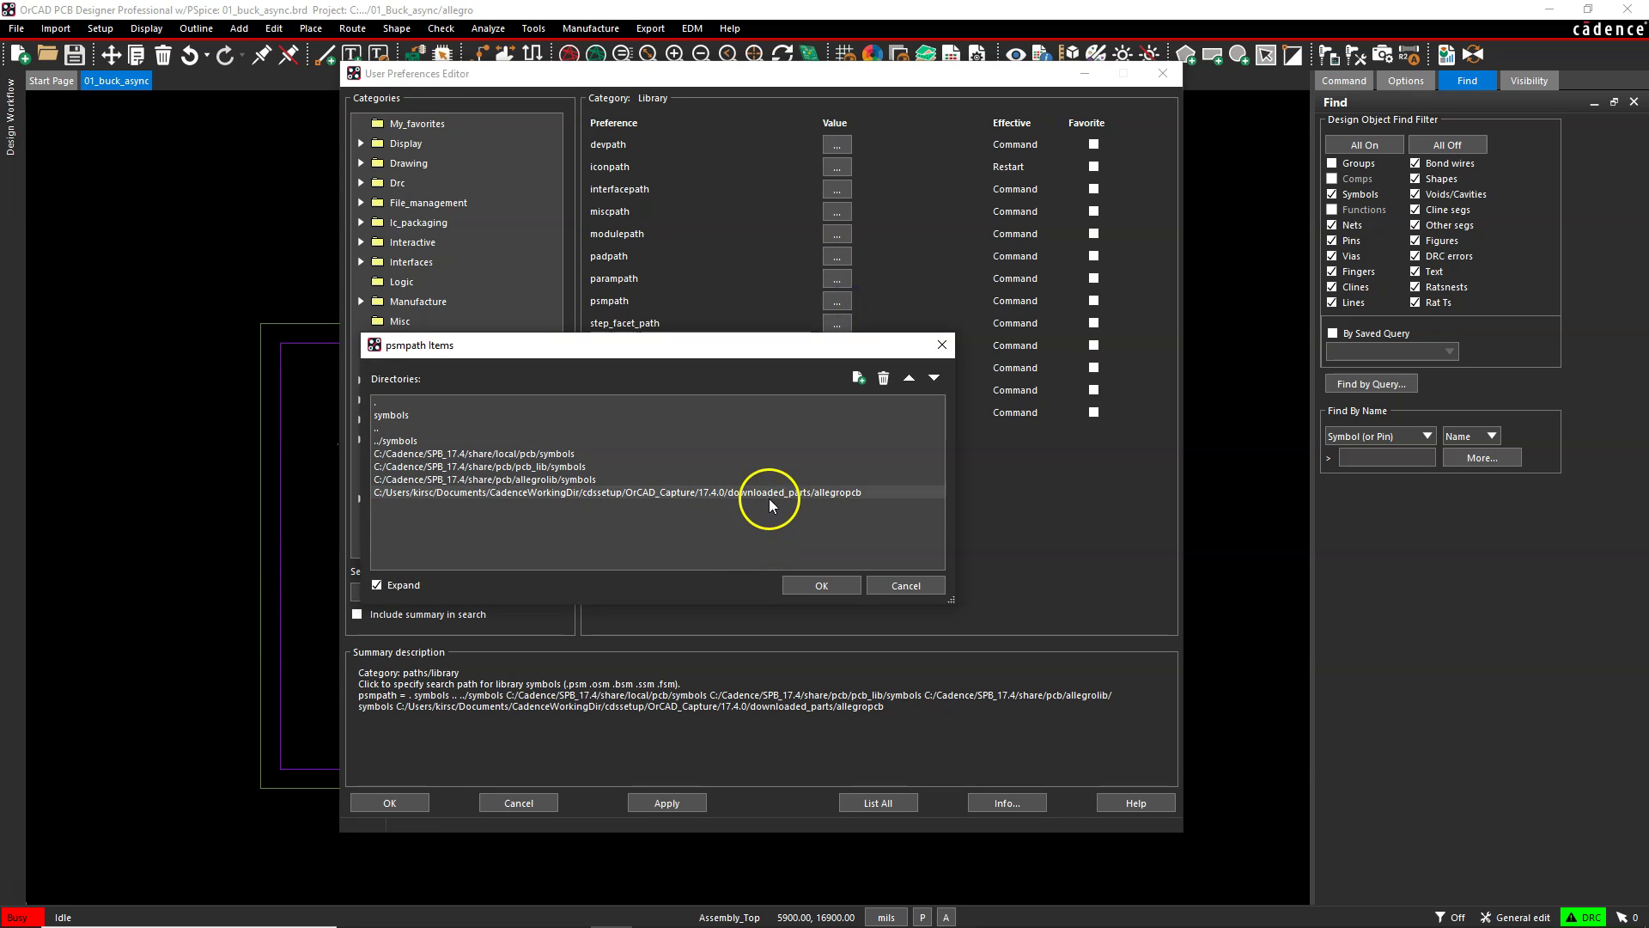
left_click(908, 378)
left_click(908, 379)
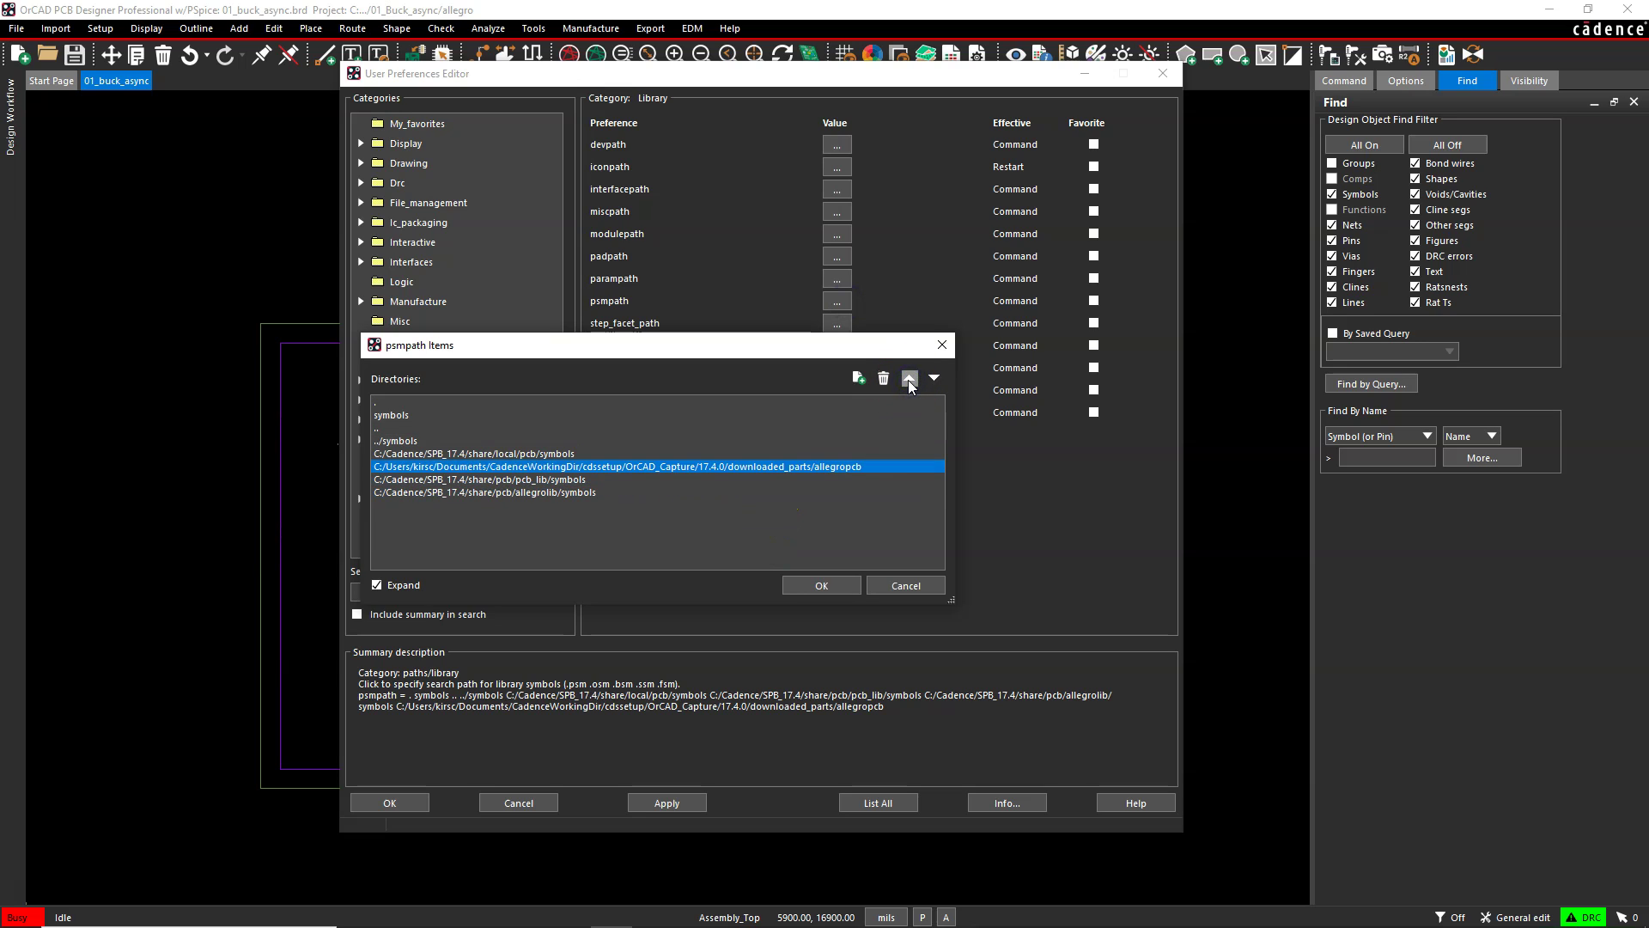
left_click(908, 379)
left_click(908, 379)
left_click(909, 379)
left_click(909, 379)
left_click(908, 378)
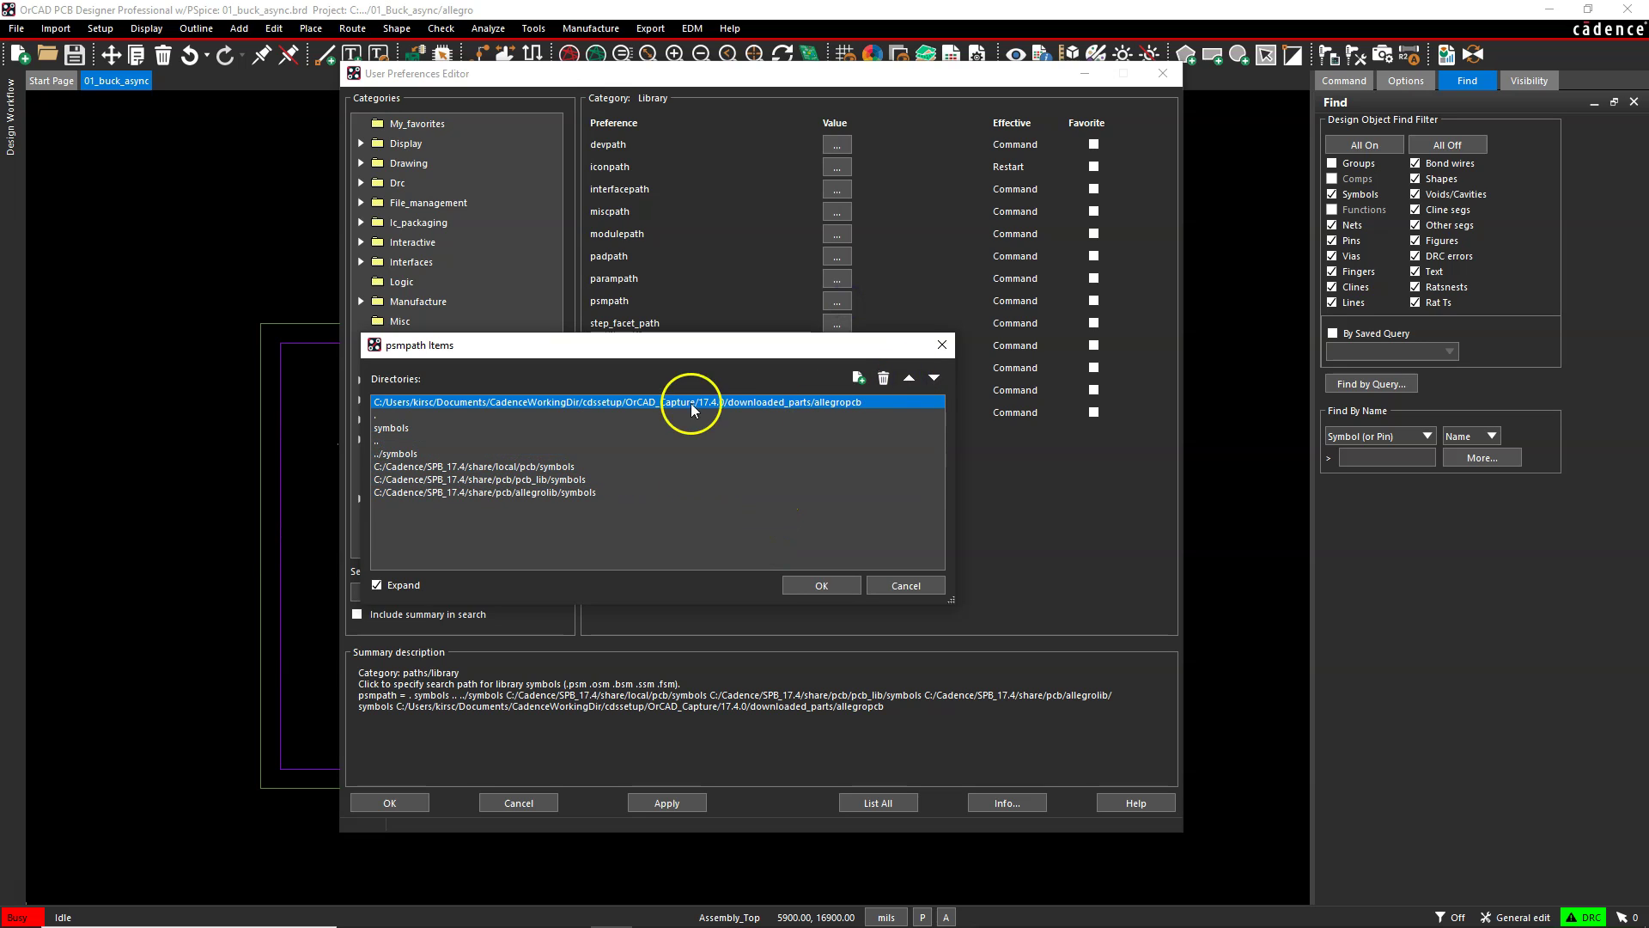
Return the allegropcb entry to the bottom of psmpath and cancel both dialogs unchanged
left_click(929, 375)
left_click(929, 375)
left_click(929, 376)
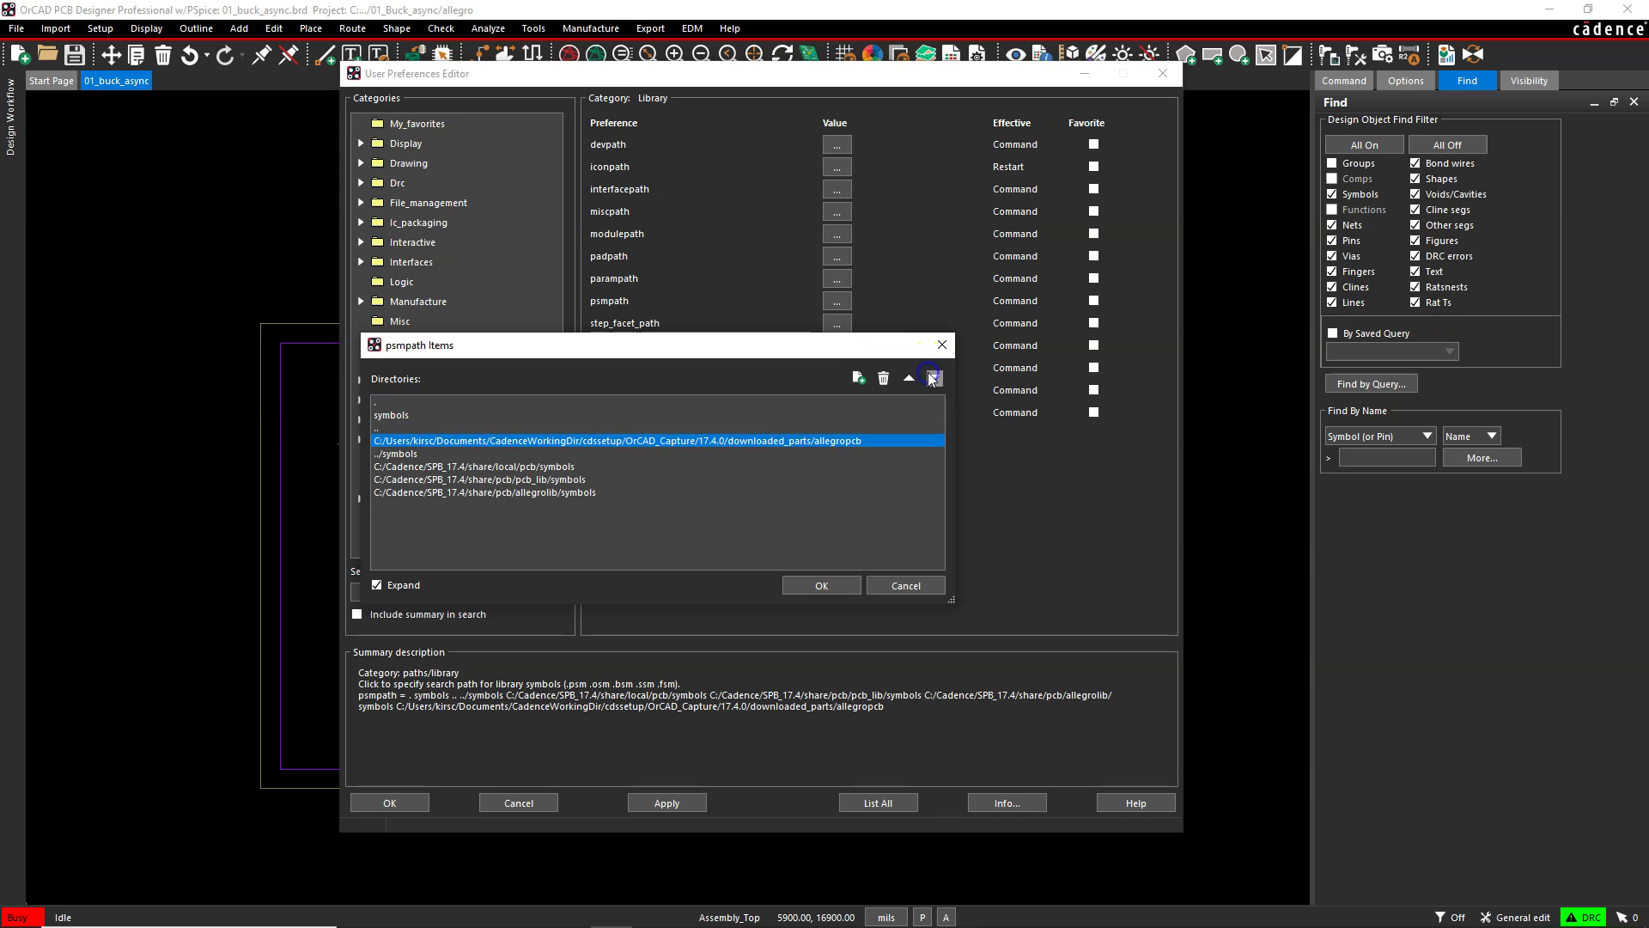
left_click(929, 375)
left_click(930, 375)
left_click(929, 376)
left_click(929, 375)
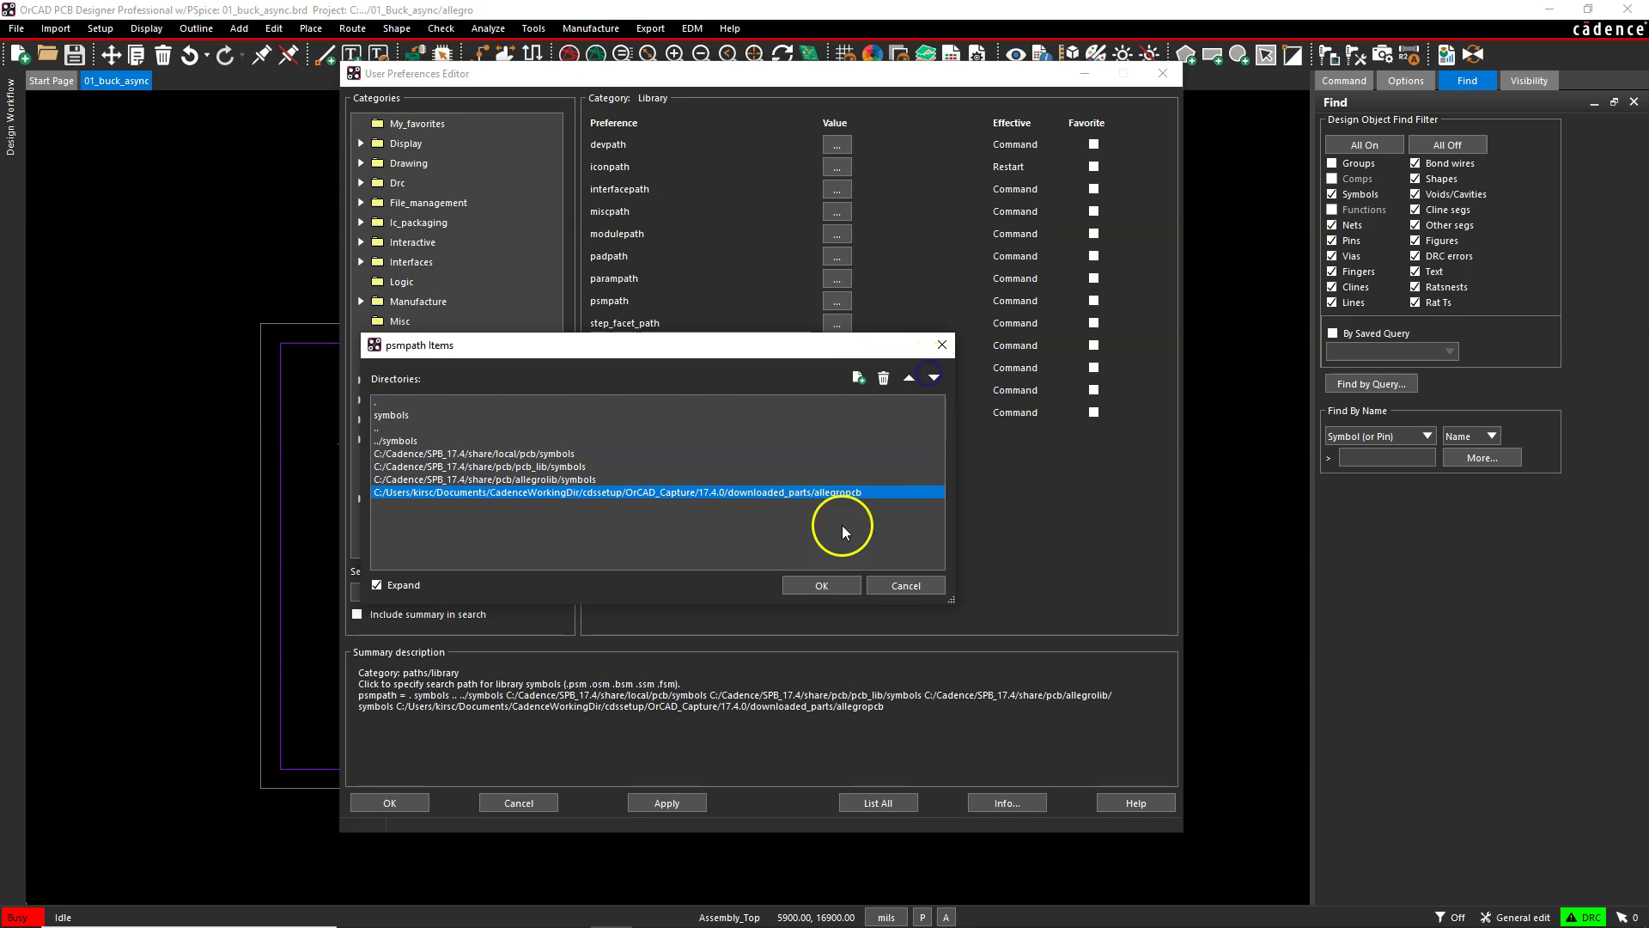
left_click(924, 581)
left_click(532, 802)
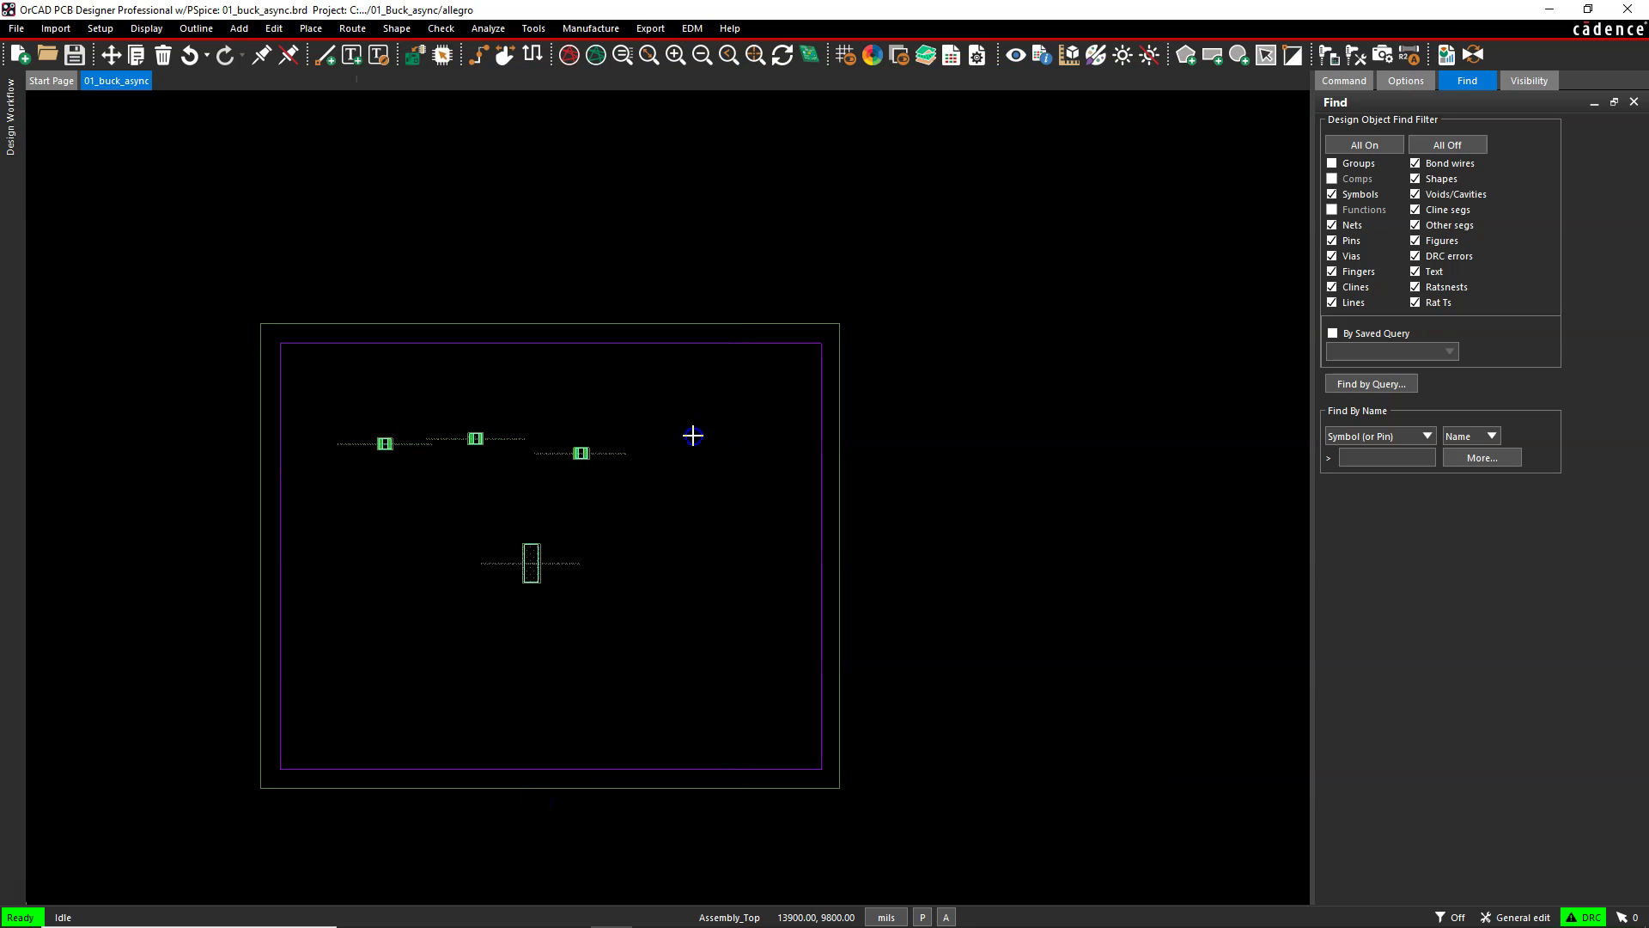